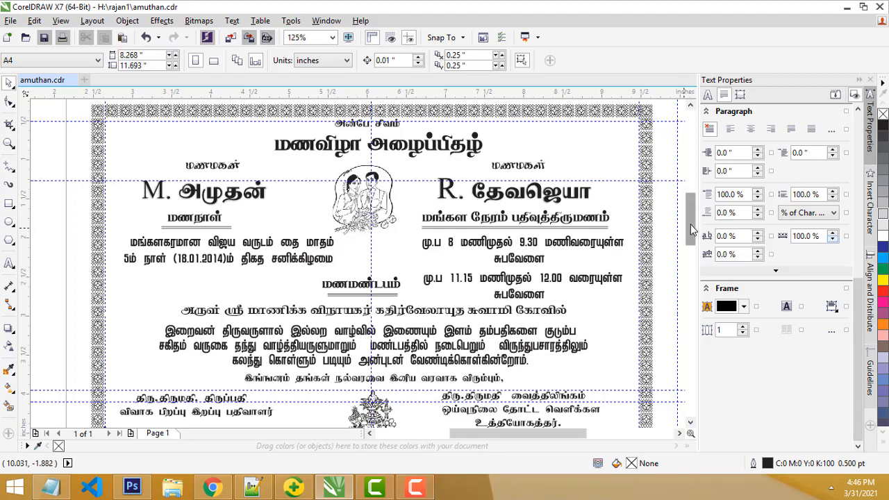
Step: Examine the overall layout of the wedding invitation, including a full-screen preview without guidelines
drag(690, 225, 691, 239)
scroll(653, 235, down, 2)
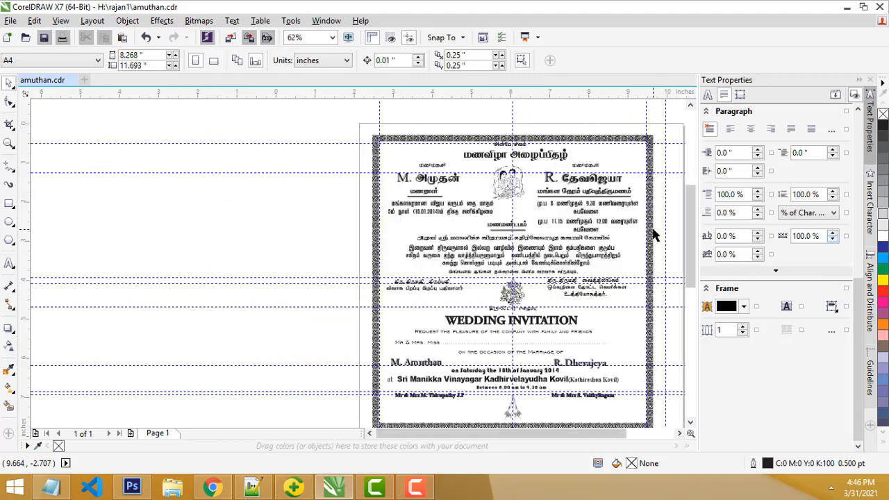
right_click(338, 139)
click(353, 146)
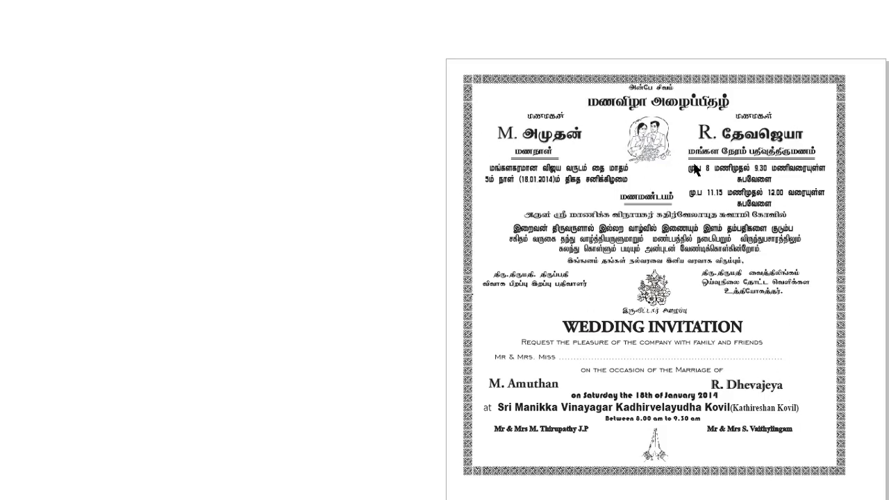
click(370, 201)
scroll(526, 179, up, 2)
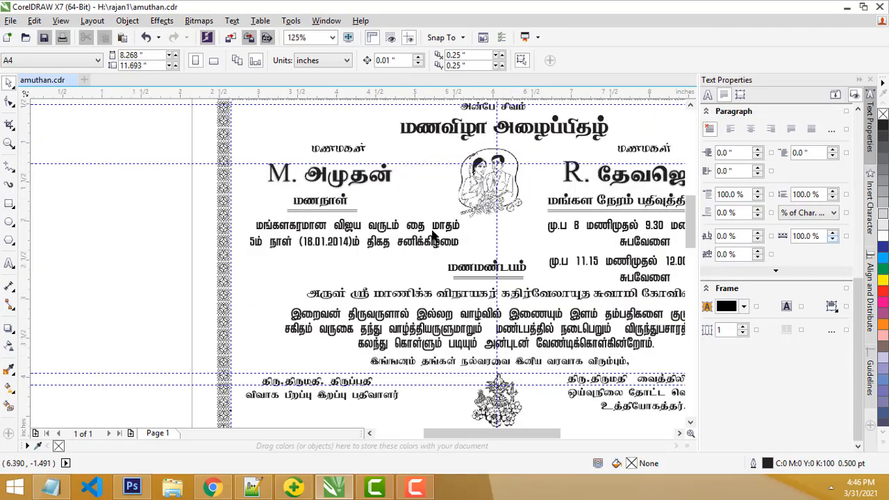
drag(469, 433, 499, 432)
scroll(639, 205, down, 2)
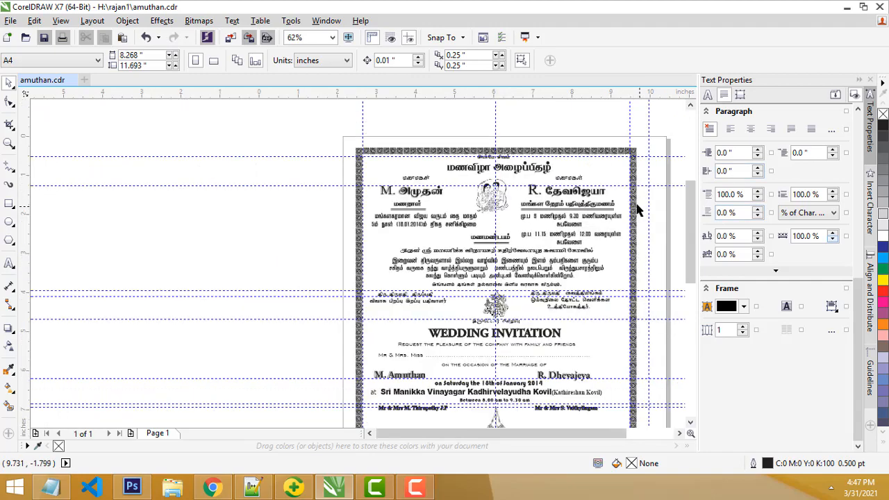
Step: Examine the individual repeating motifs that form the invitation's ornamental border
scroll(635, 165, up, 2)
scroll(636, 168, up, 4)
click(624, 175)
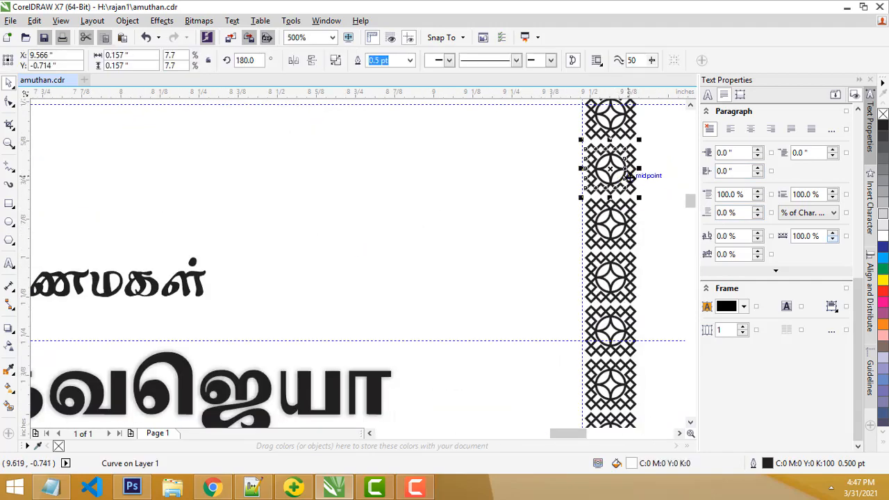
click(628, 178)
click(629, 282)
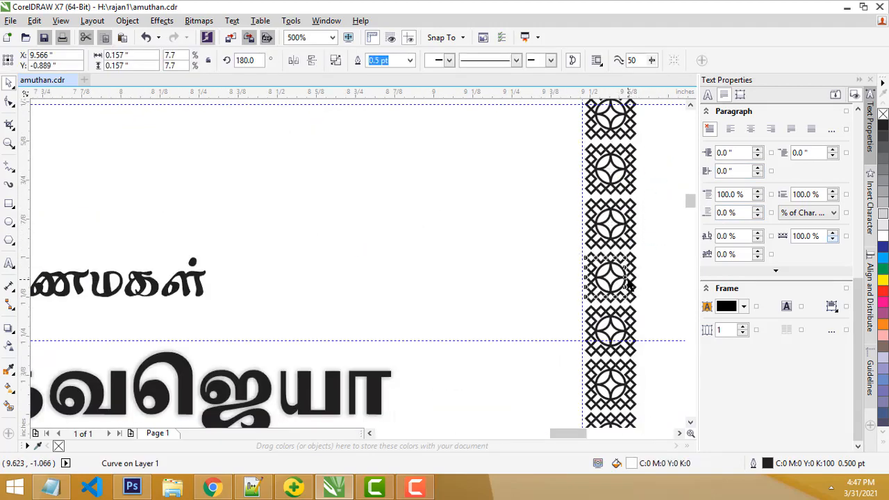
scroll(647, 277, down, 3)
scroll(616, 234, up, 1)
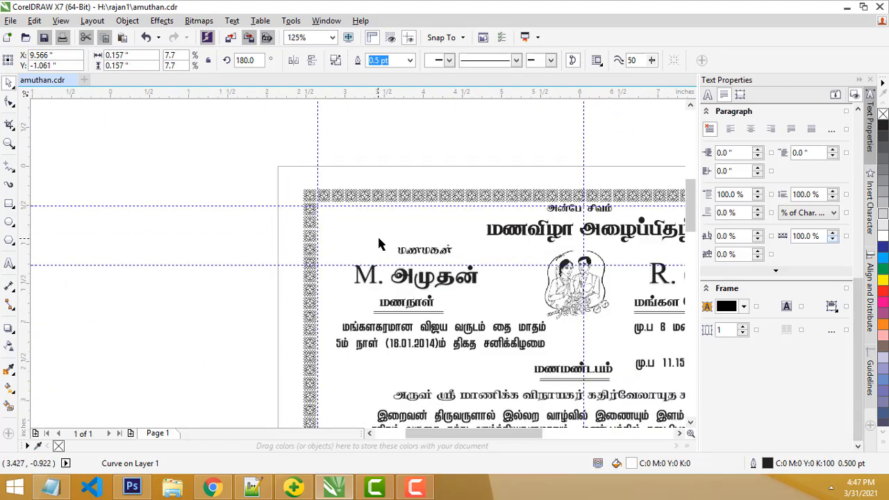
Step: Show the Insert Character options and set the character font to Wingdings
click(232, 21)
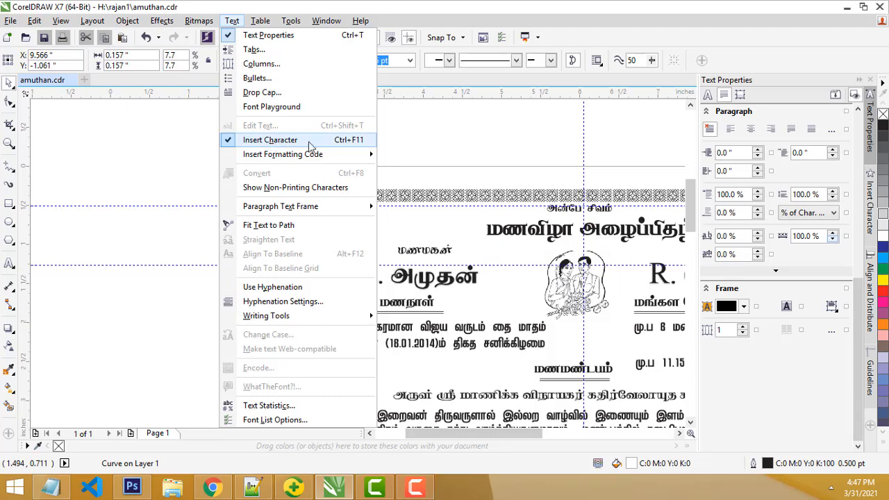
click(291, 140)
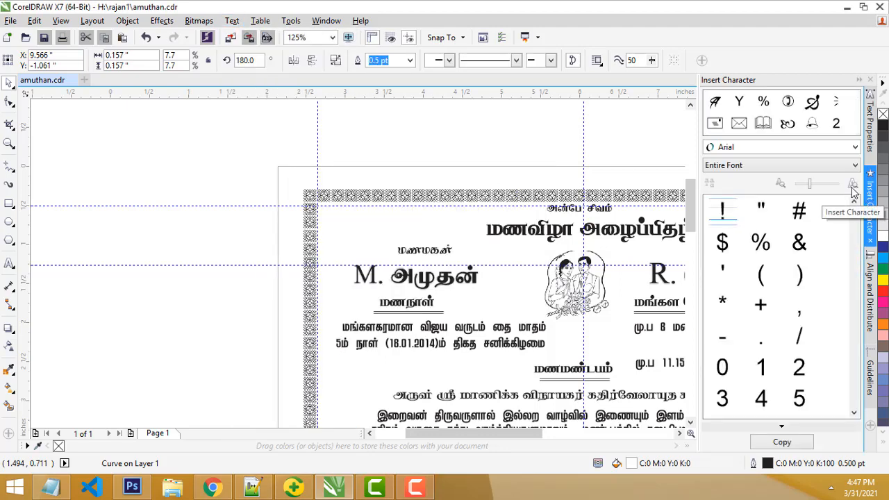
click(777, 147)
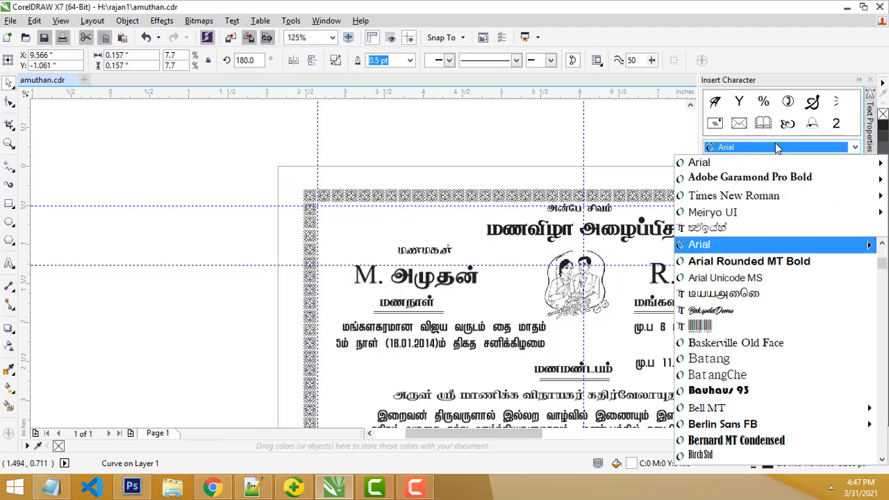
text(wi)
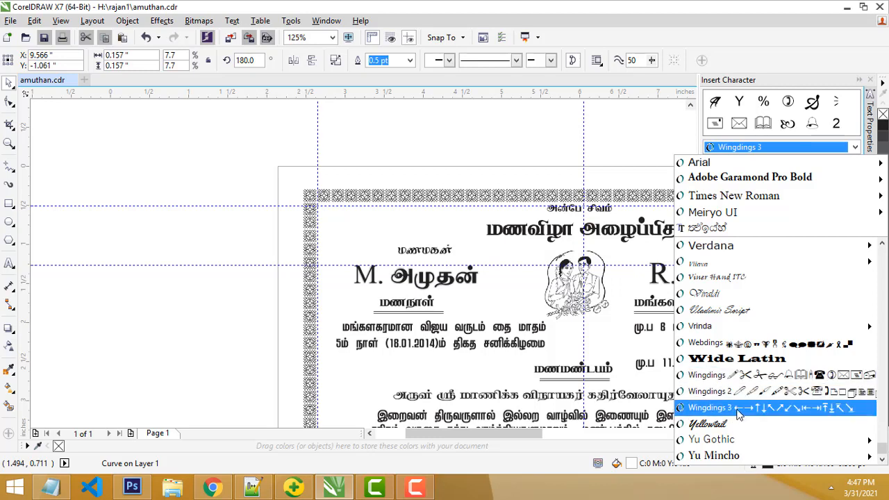
click(739, 382)
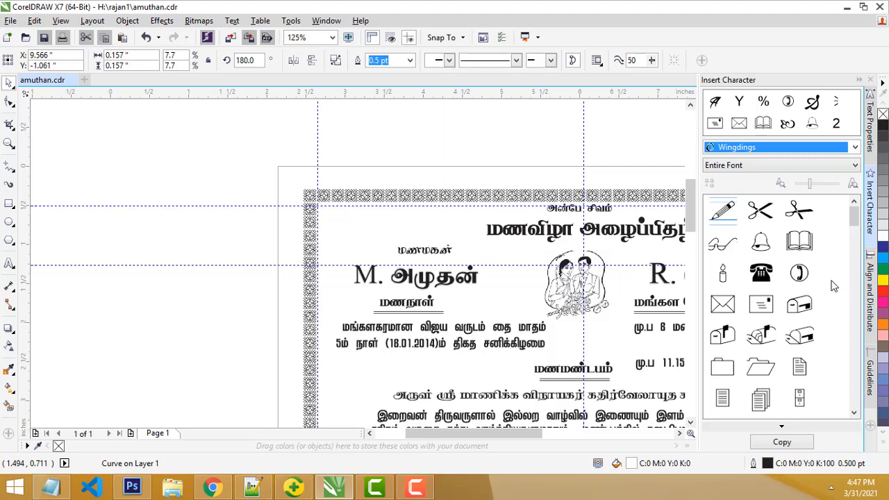
Step: Find the four-petal ornament among the Wingdings characters and place it on the empty area left of the page
drag(854, 219, 841, 336)
scroll(839, 337, down, 3)
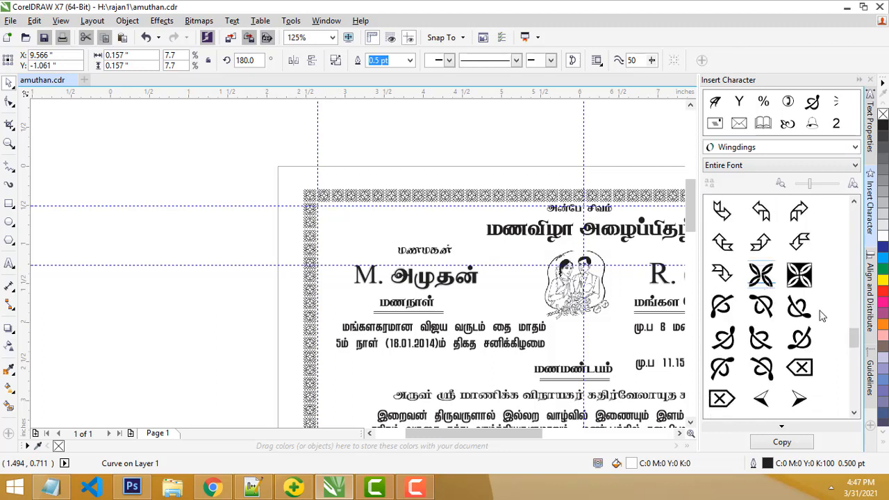
scroll(835, 324, down, 2)
scroll(833, 322, up, 2)
drag(762, 280, 186, 193)
scroll(191, 188, down, 1)
scroll(219, 207, up, 1)
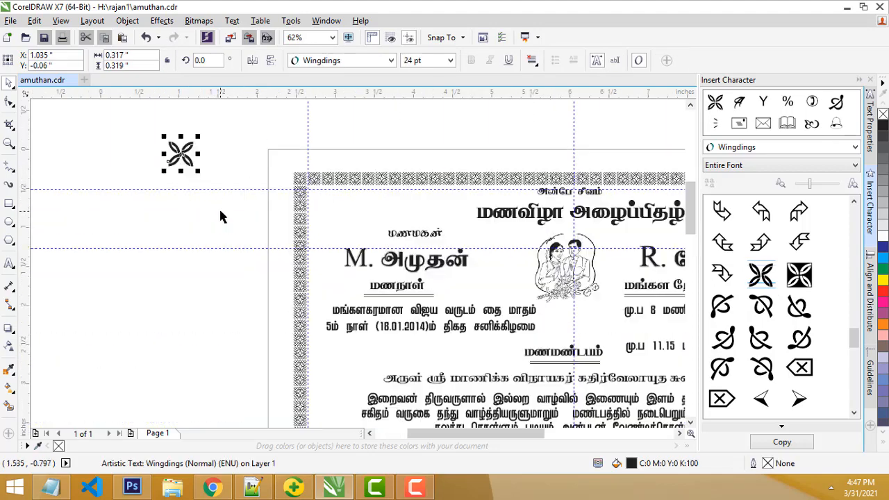
Step: Scale the ornament down to about 0.13 inches wide and place it directly beside the border's upper-left corner motif
drag(164, 134, 179, 153)
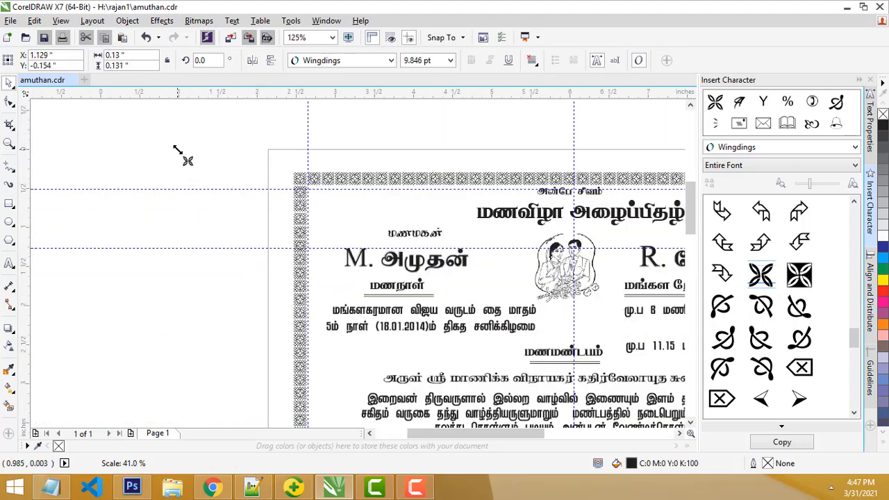
scroll(213, 165, up, 3)
drag(121, 150, 518, 223)
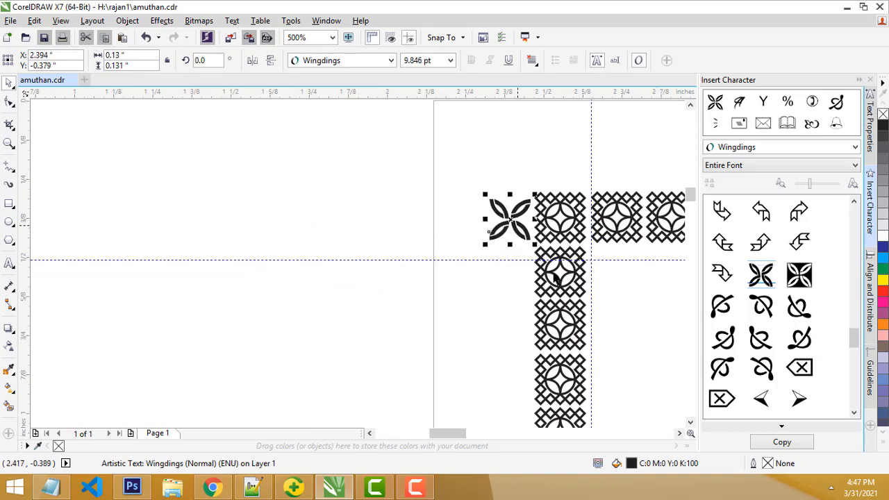
scroll(503, 258, down, 3)
scroll(582, 308, down, 2)
scroll(635, 311, up, 2)
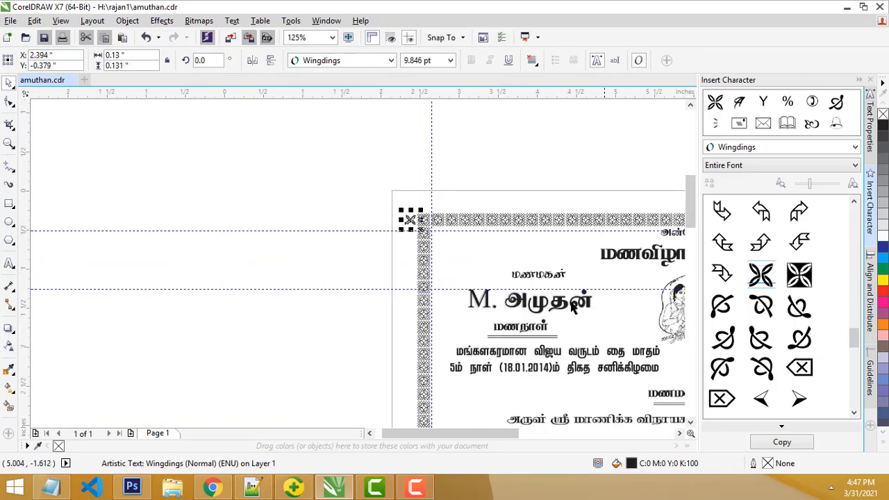
drag(497, 435, 543, 435)
scroll(330, 282, down, 1)
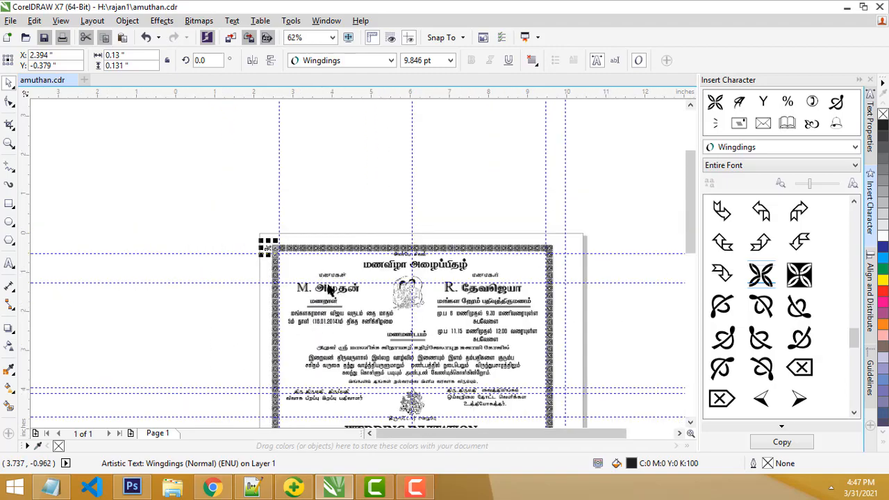
scroll(329, 290, up, 1)
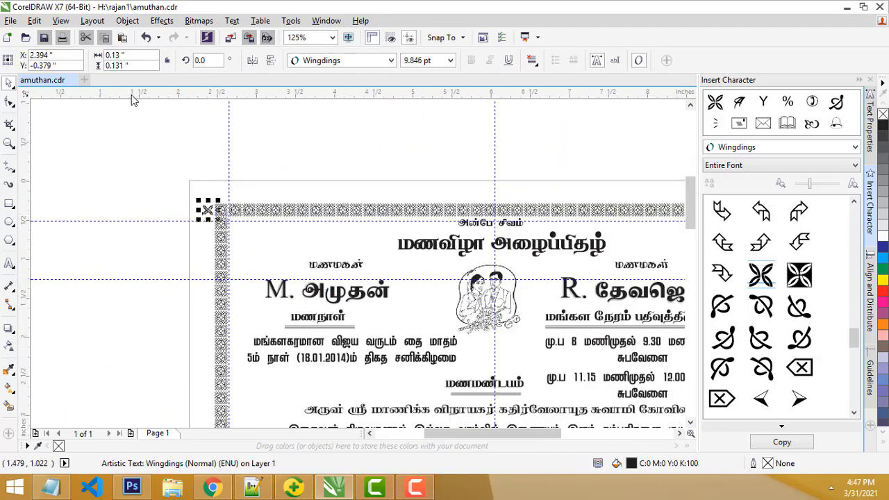
Step: Create a new A4 document named Untitled-1 and set its page to portrait orientation
drag(62, 82, 89, 136)
click(10, 20)
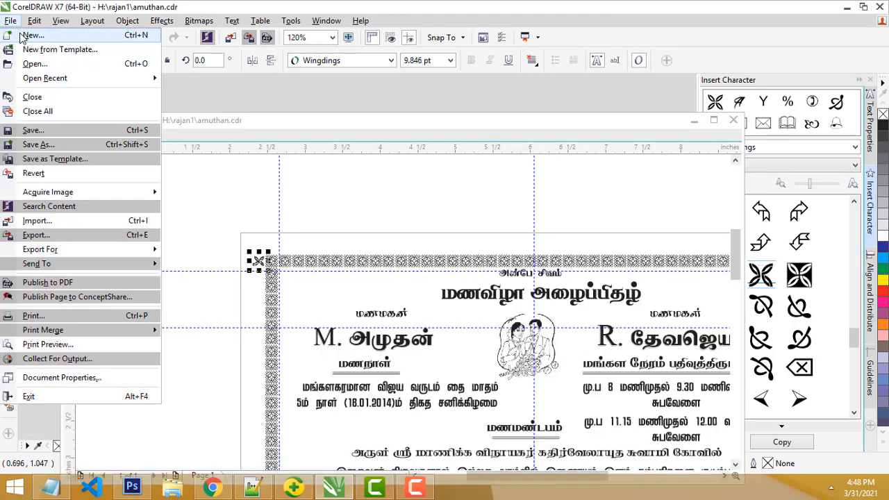
click(28, 33)
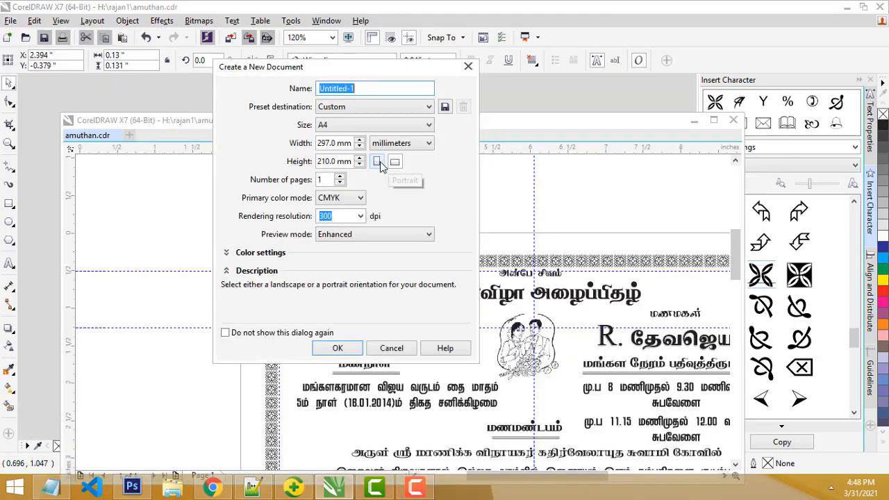
click(338, 348)
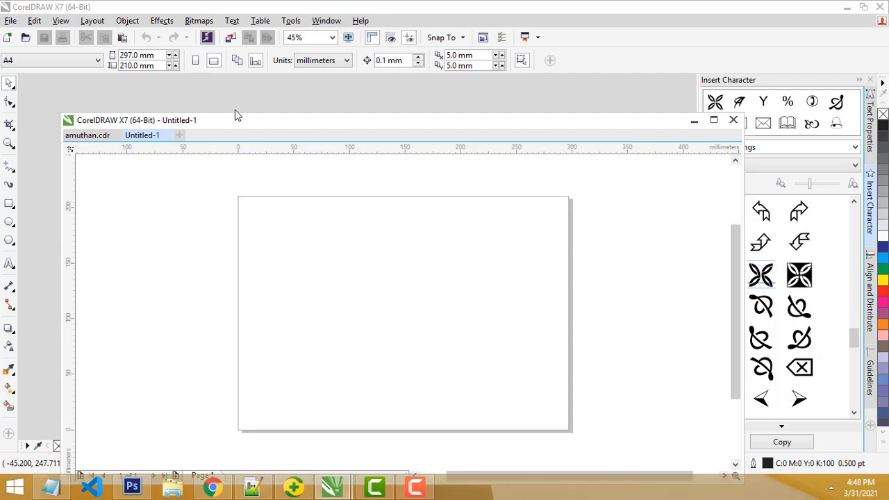
click(196, 62)
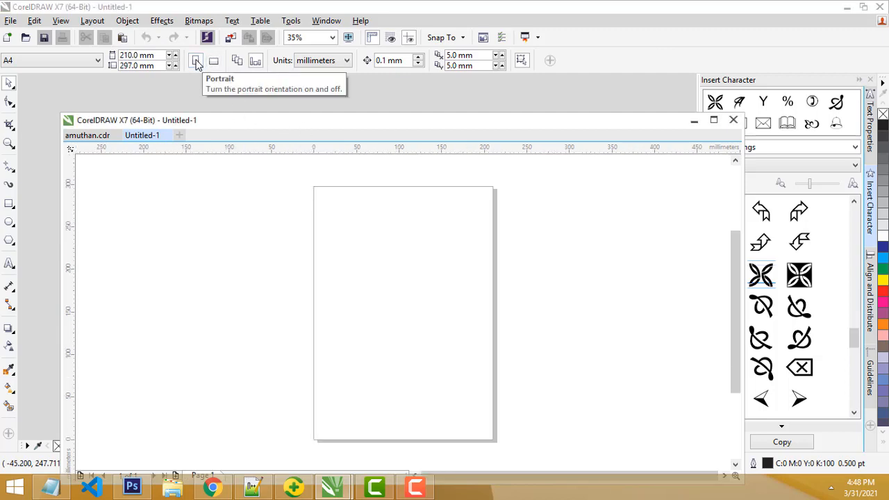
Step: Dock the document window with Untitled-1 back into the workspace and float amuthan.cdr in a separate window over it
click(97, 135)
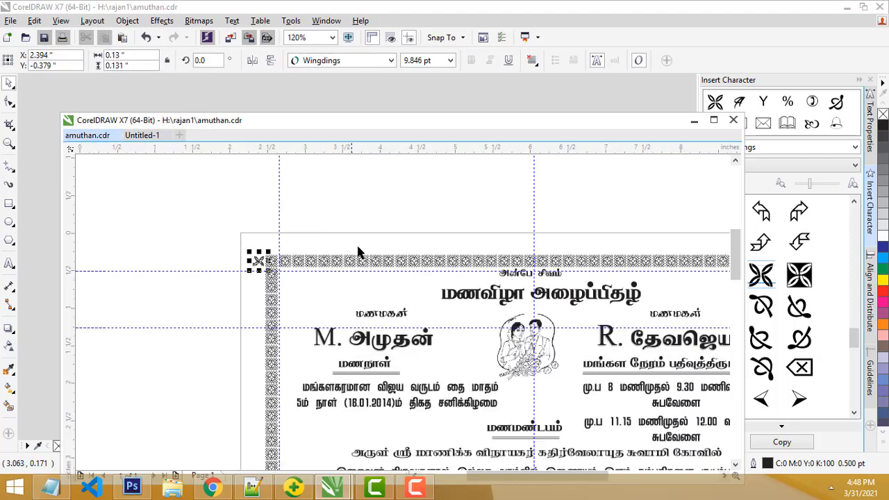
scroll(358, 252, down, 3)
scroll(361, 252, up, 2)
scroll(631, 427, down, 3)
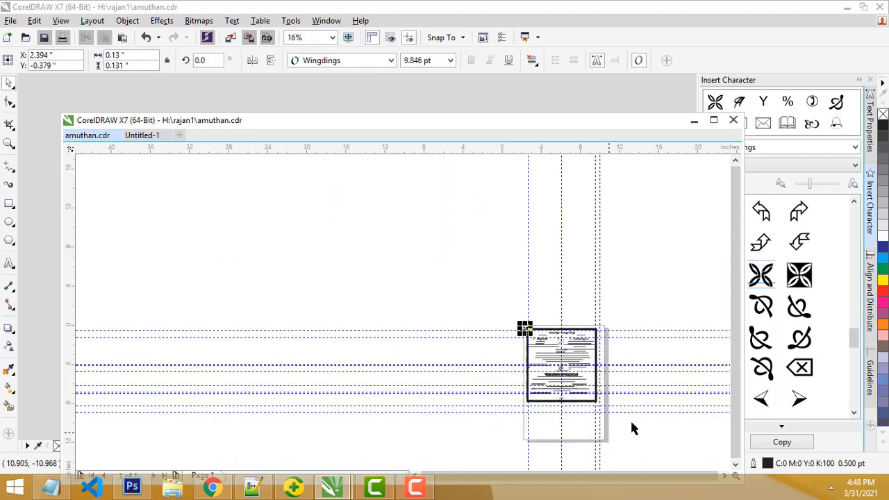
scroll(649, 409, up, 3)
scroll(452, 332, down, 2)
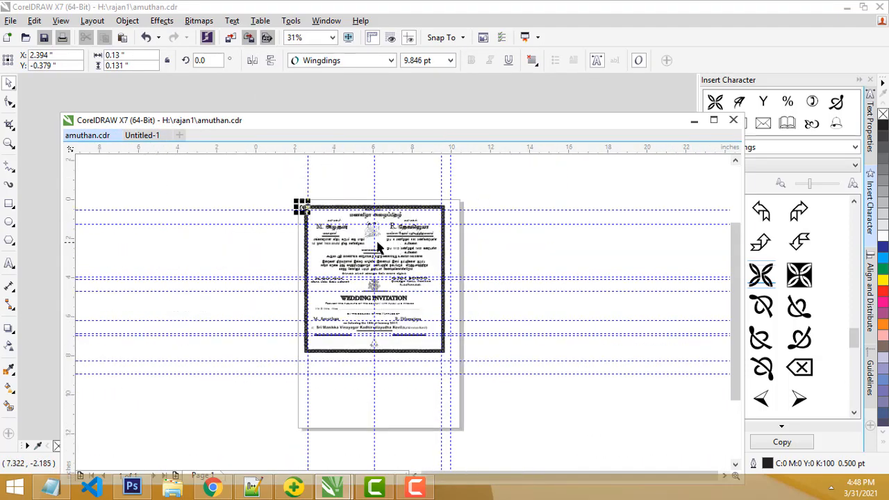
click(141, 136)
drag(351, 122, 317, 84)
scroll(369, 155, up, 2)
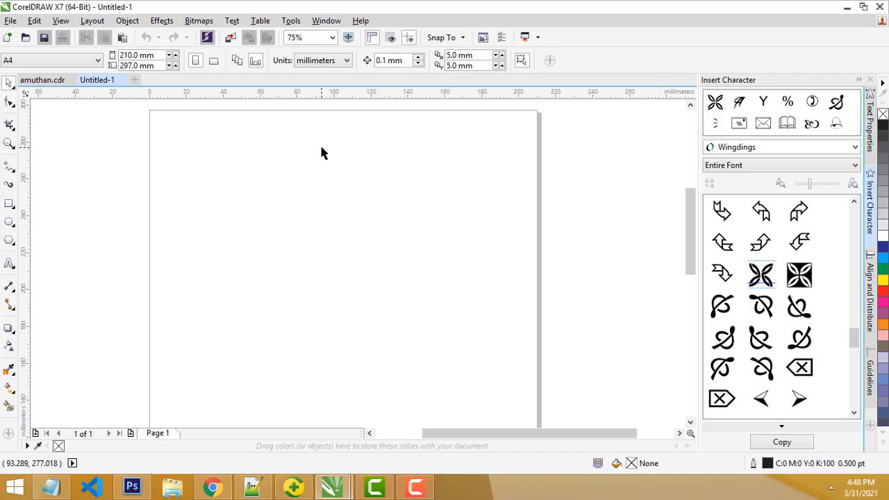
click(43, 80)
drag(43, 80, 105, 143)
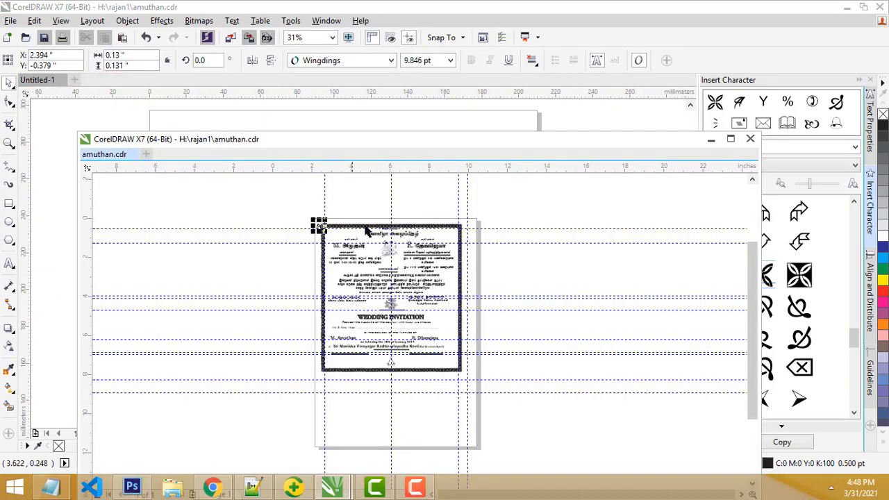
Step: Draw a rectangle about 7.17 by 7.47 inches around the outer border of the invitation
scroll(385, 238, up, 2)
scroll(385, 238, down, 1)
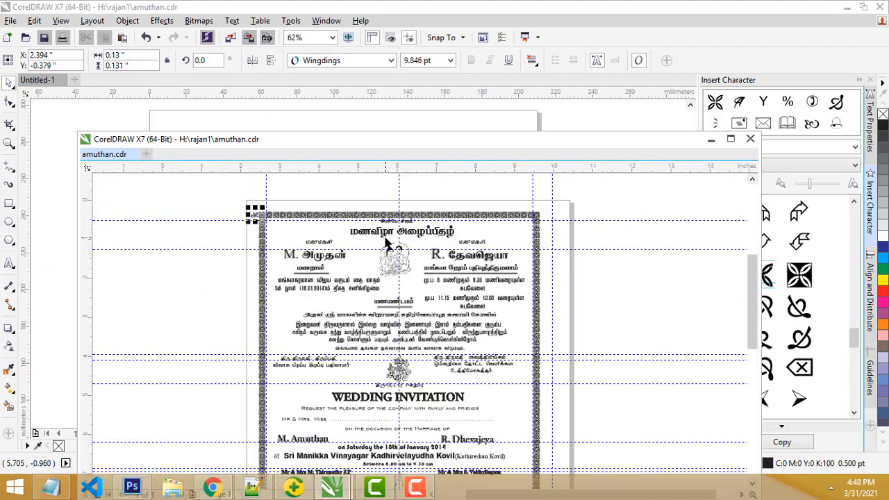
scroll(341, 359, down, 1)
scroll(355, 401, up, 1)
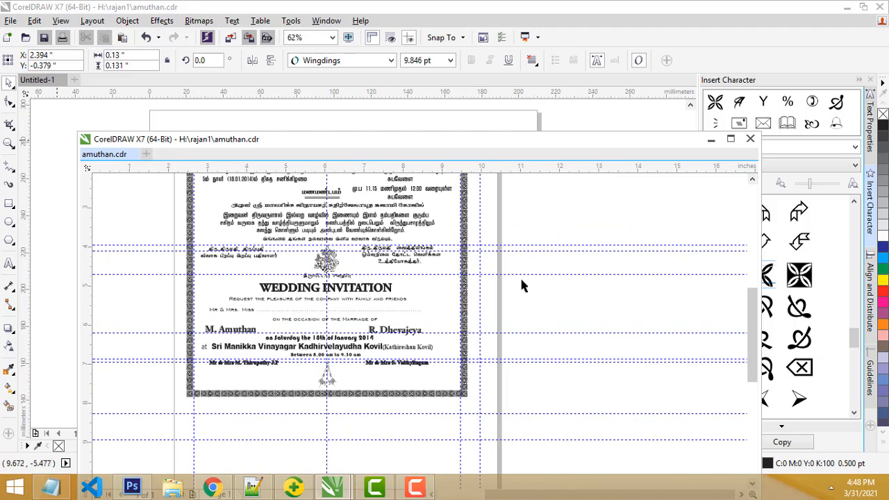
drag(748, 328, 745, 309)
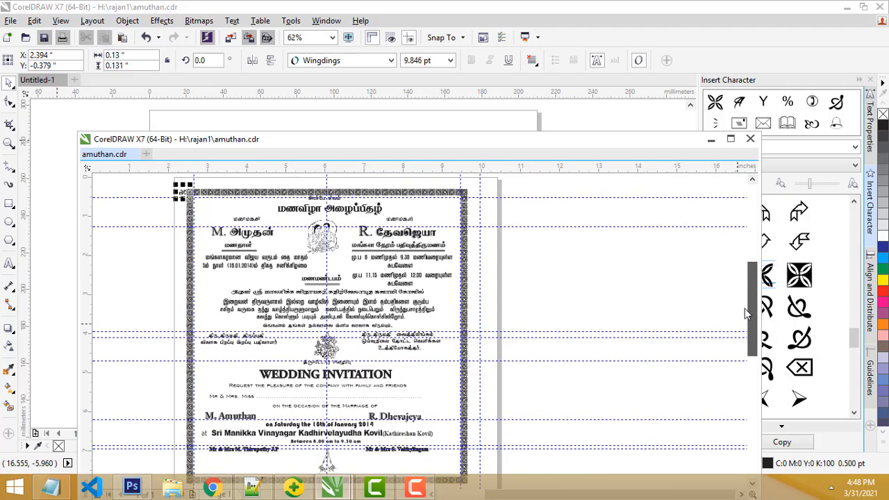
click(9, 203)
mouse_move(198, 198)
mouse_down()
mouse_move(339, 313)
mouse_move(472, 480)
mouse_move(468, 448)
mouse_up()
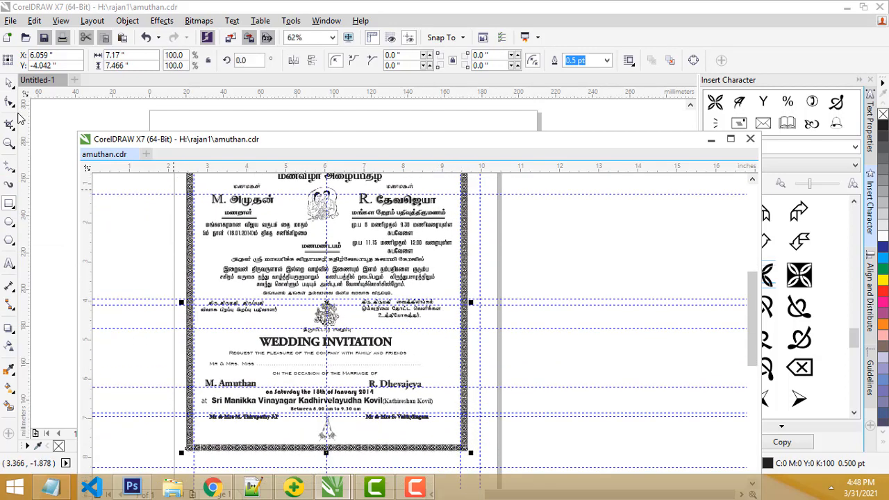
Step: Transfer the rectangle from amuthan.cdr into Untitled-1 and move the floating amuthan.cdr window aside
click(9, 82)
drag(456, 287, 695, 333)
drag(523, 254, 282, 122)
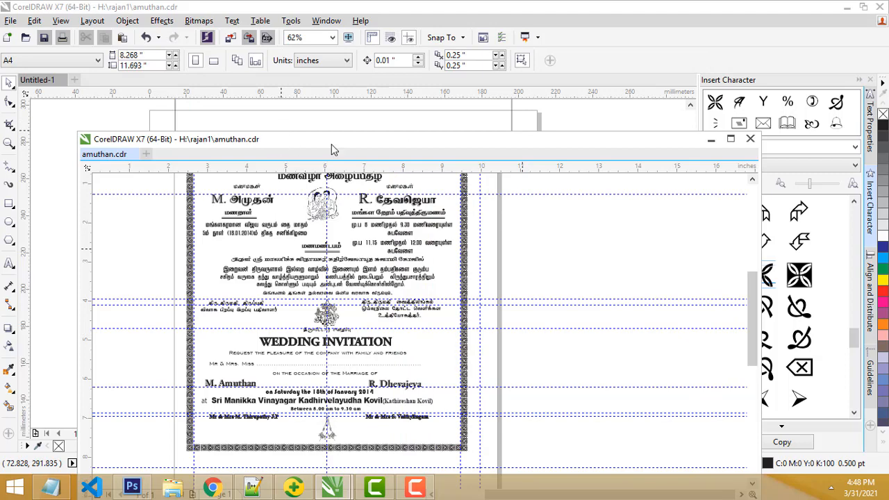
drag(331, 144, 708, 224)
Step: Position the rectangle on the Untitled-1 page with its center at about X 106.5 mm and Y 160 mm
click(345, 178)
scroll(317, 221, down, 2)
drag(318, 217, 319, 261)
scroll(336, 271, up, 2)
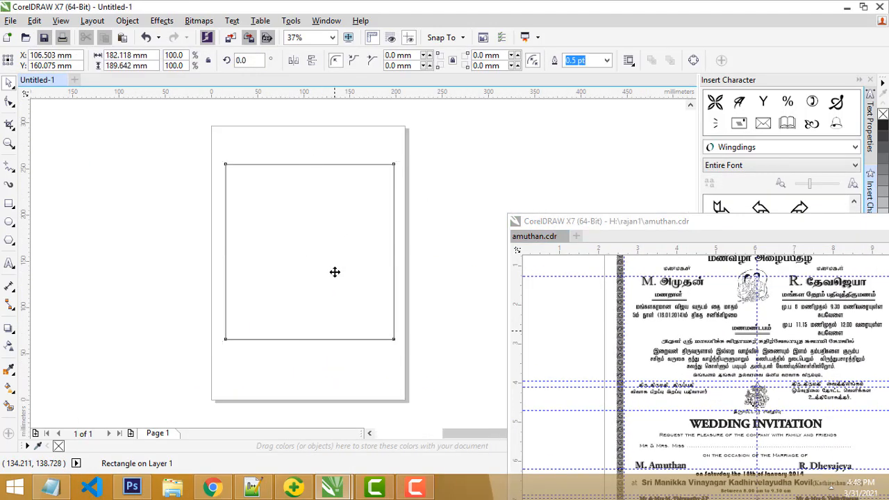
scroll(334, 271, up, 2)
scroll(333, 272, down, 2)
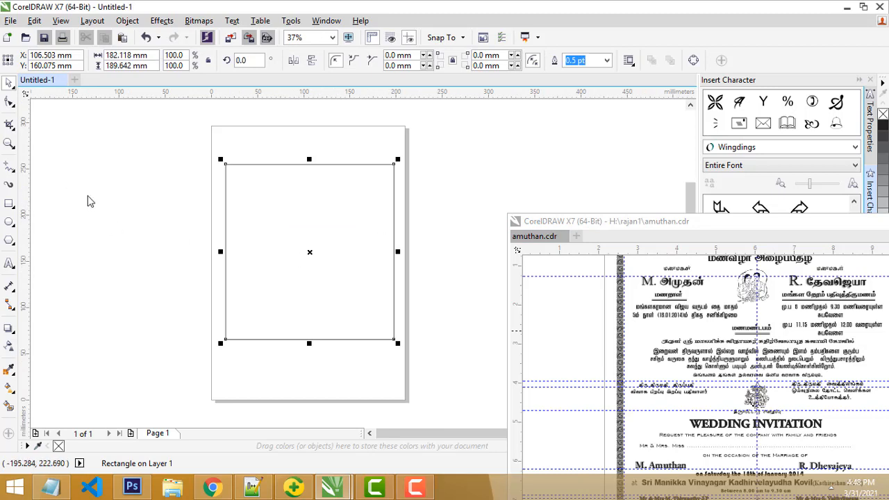
Step: Place guidelines along the left, right, top and bottom edges of the rectangle on the Untitled-1 page
drag(25, 203, 226, 221)
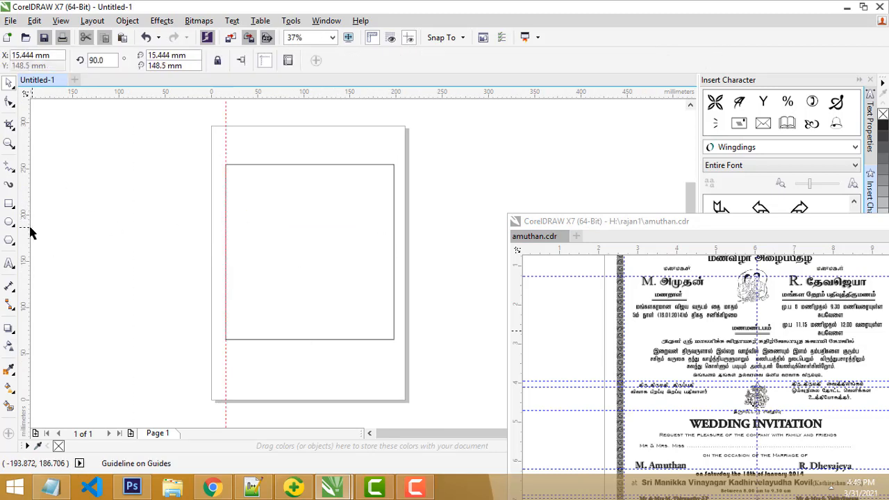
drag(31, 232, 394, 240)
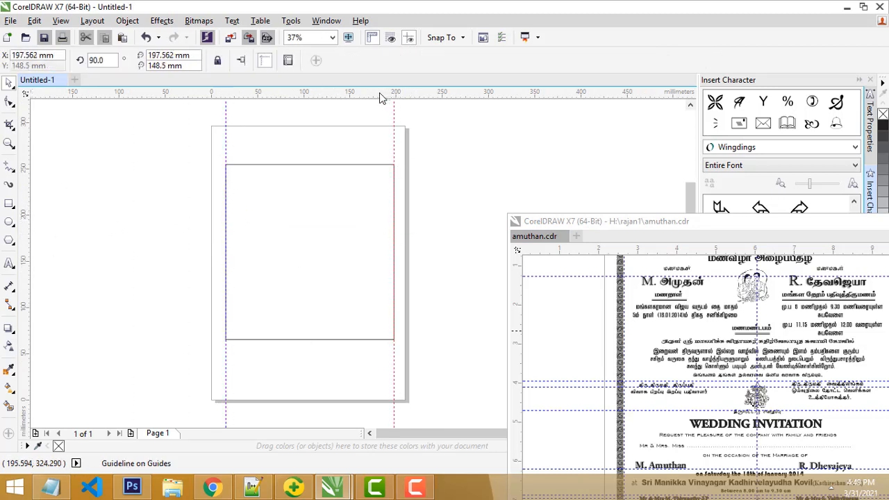
drag(390, 163, 387, 164)
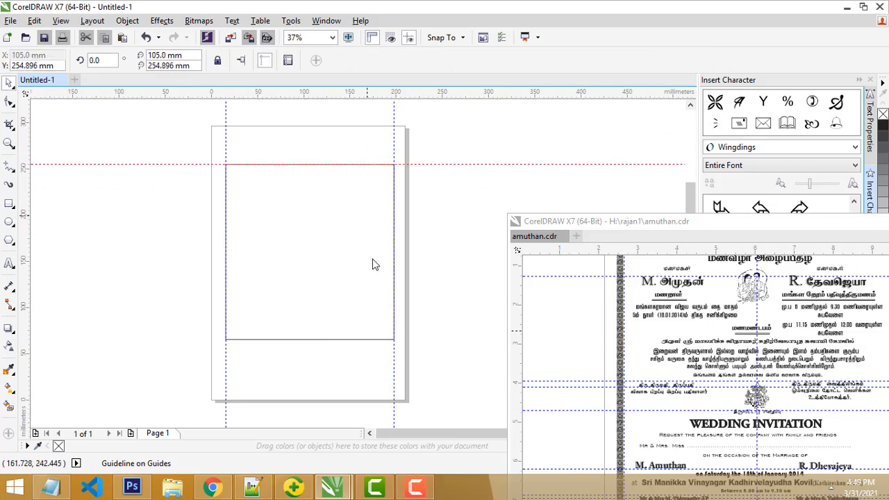
drag(373, 259, 387, 341)
Step: Add a vertical guideline through the center of the rectangle
click(292, 209)
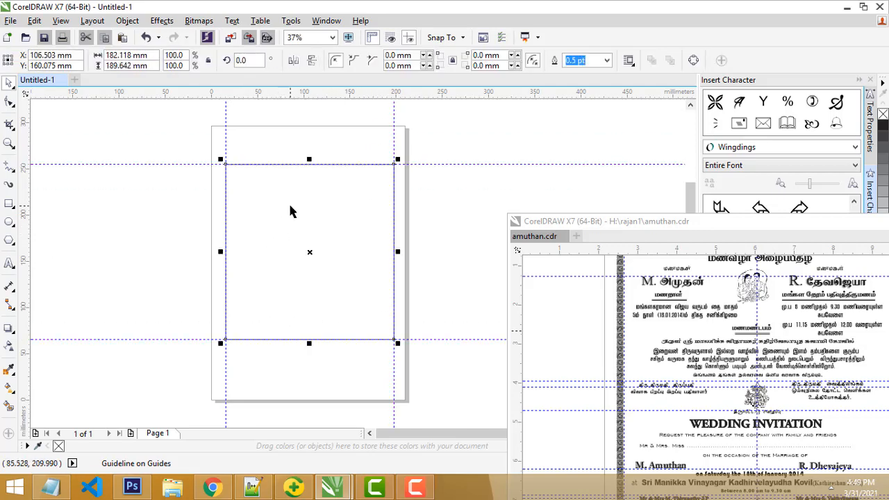
drag(25, 250, 310, 252)
click(358, 242)
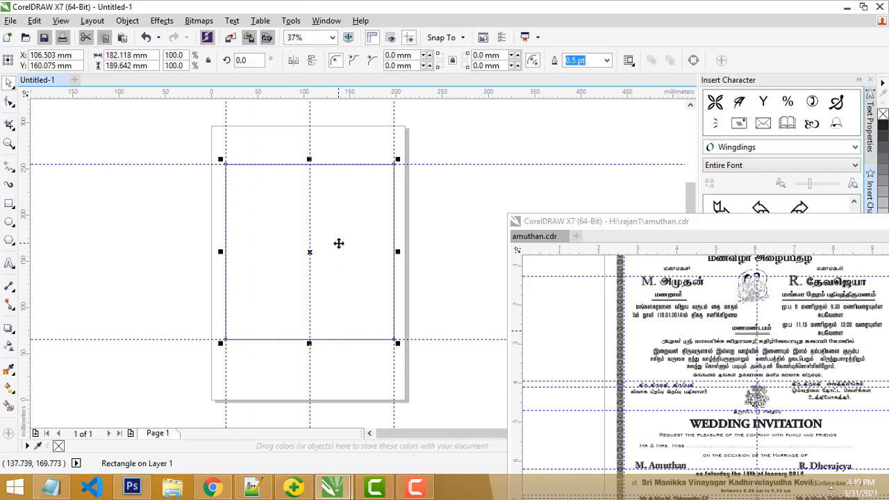
Step: Dock the floating amuthan.cdr window back into the workspace and show the upper-left corner of its border
drag(744, 215, 276, 87)
scroll(178, 120, up, 1)
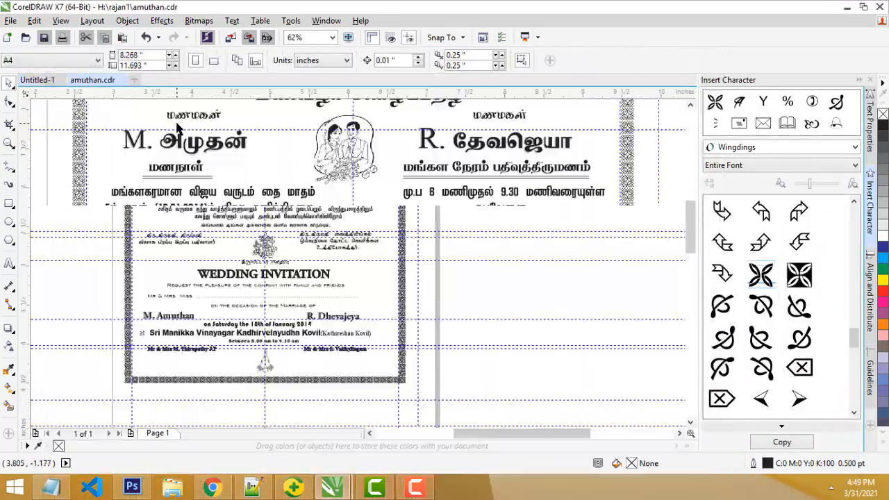
scroll(332, 171, down, 2)
scroll(299, 143, up, 3)
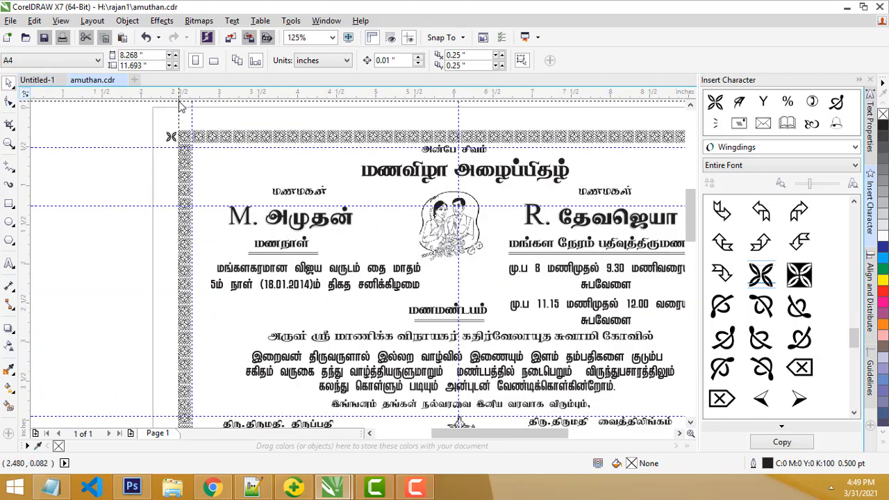
Step: Align the horizontal ruler's zero with the border's left outer edge and measure the border's width
drag(179, 104, 179, 104)
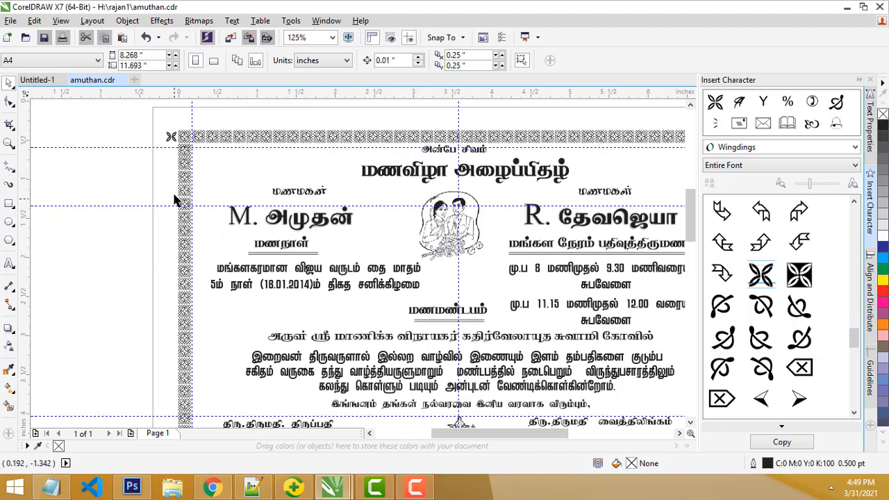
scroll(430, 271, down, 3)
scroll(482, 275, up, 2)
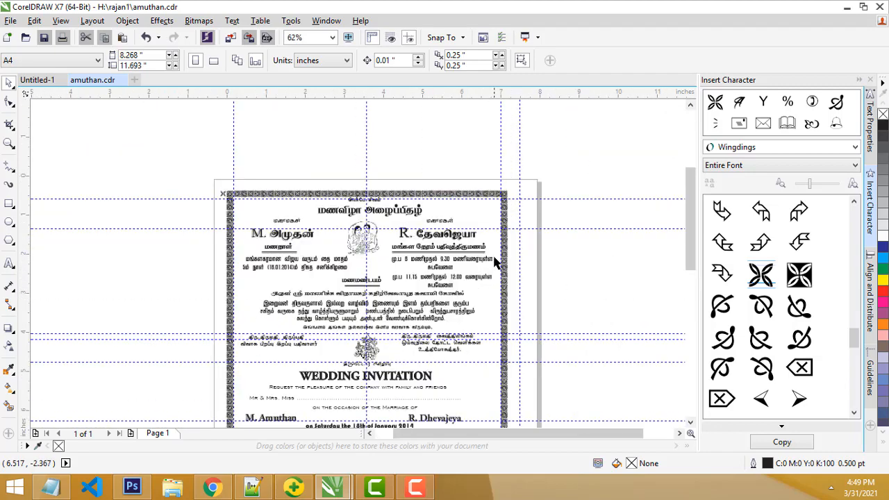
scroll(487, 238, up, 2)
scroll(495, 254, down, 2)
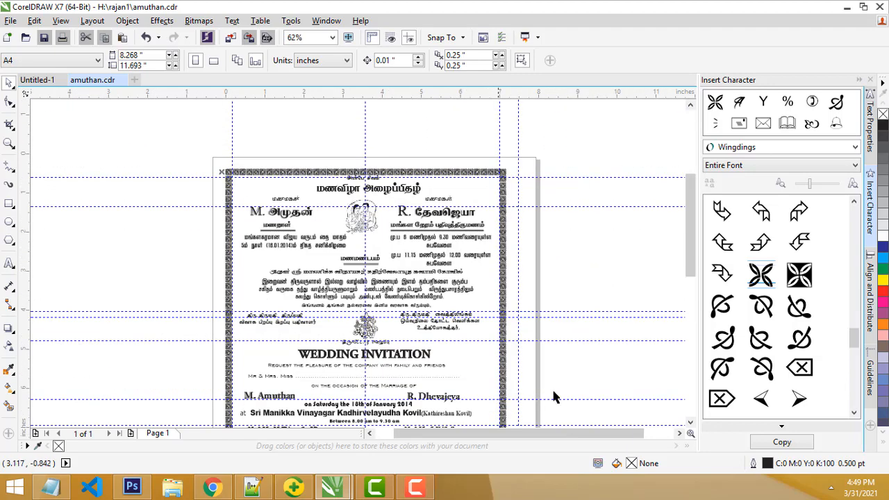
mouse_move(694, 255)
mouse_down()
mouse_move(696, 288)
mouse_move(695, 262)
mouse_up()
scroll(354, 152, up, 2)
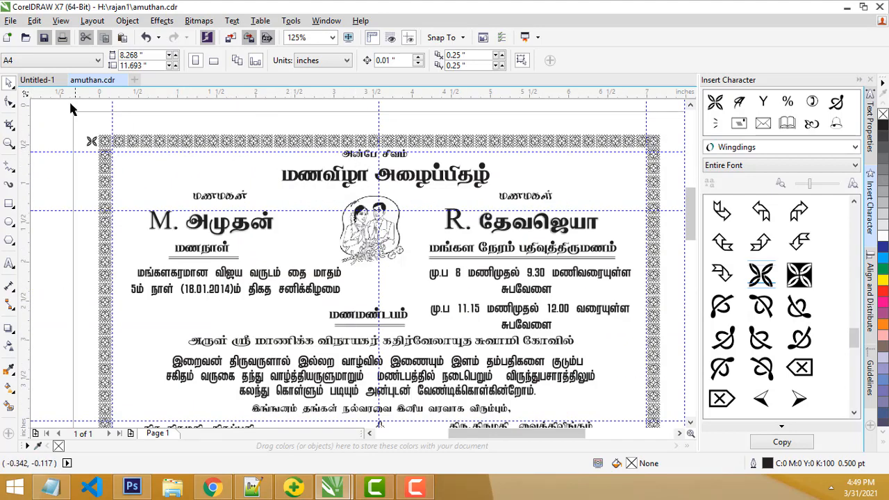
Step: Align the vertical ruler's zero with the border's top outer edge and look over the invitation's layout
drag(33, 129, 12, 141)
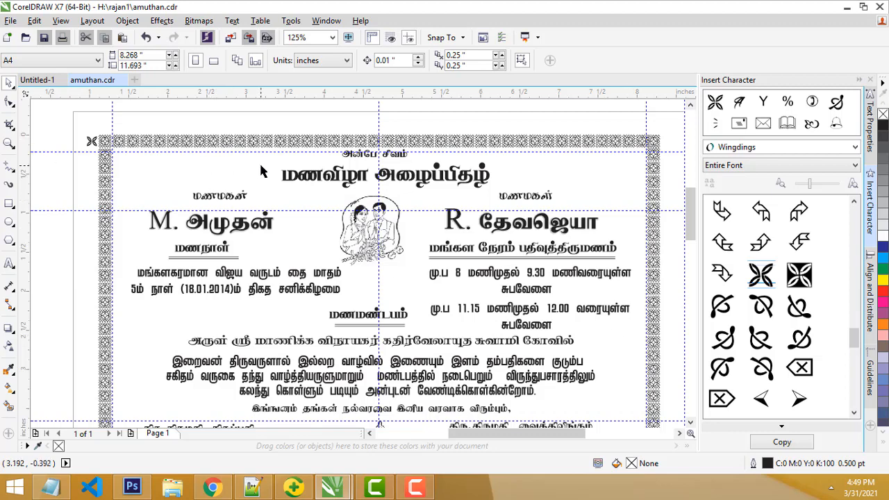
click(271, 144)
click(406, 117)
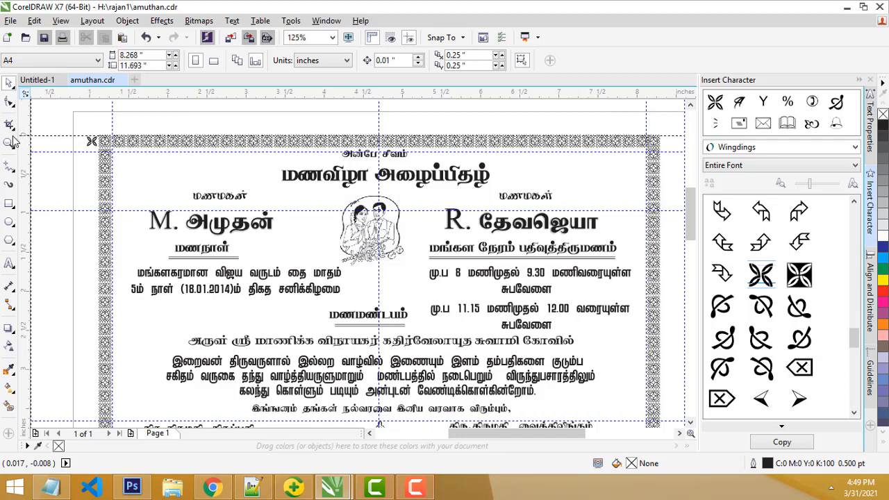
scroll(384, 258, down, 1)
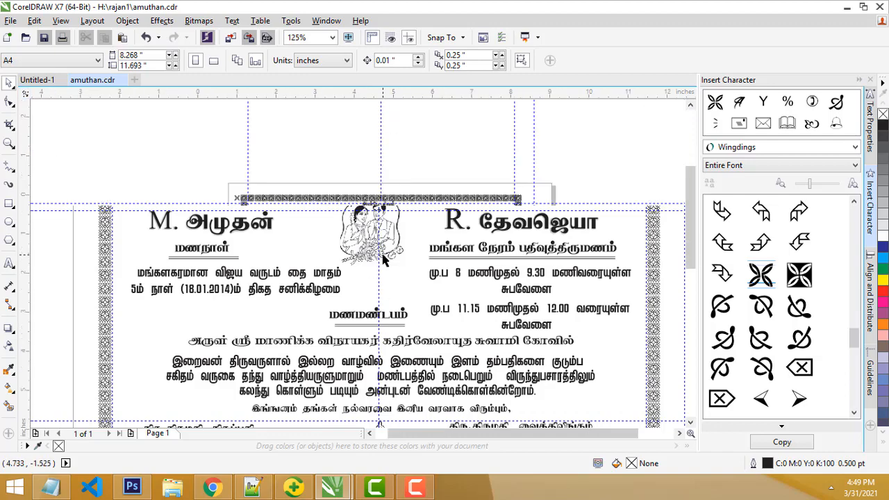
scroll(509, 317, up, 1)
scroll(395, 293, down, 1)
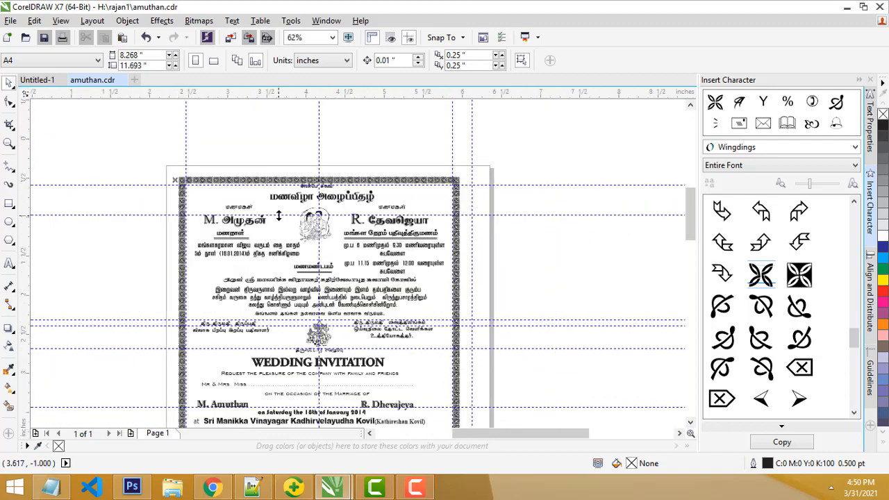
Step: Float amuthan.cdr over Untitled-1 again and inspect the fonts of the main Tamil title and the small line above it
scroll(278, 214, up, 1)
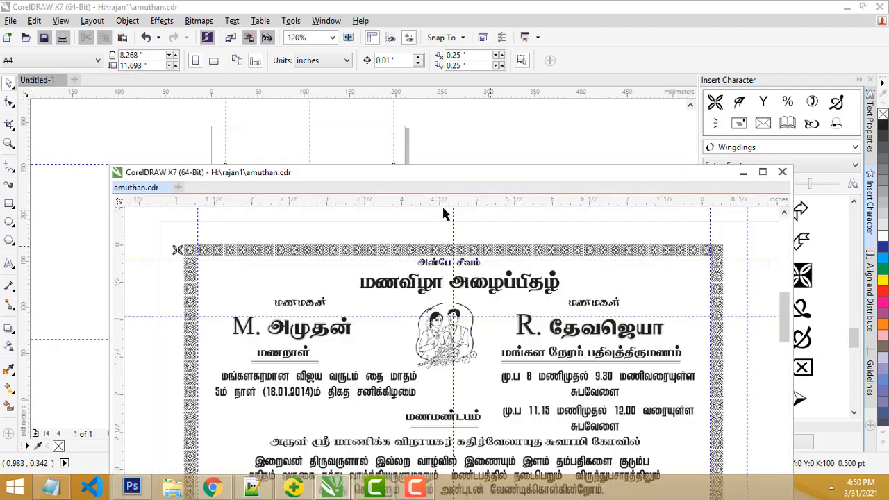
click(470, 288)
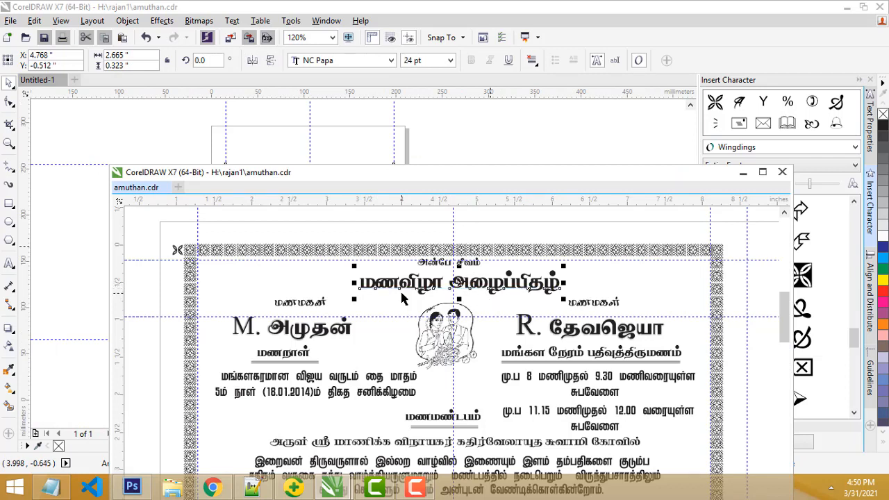
click(470, 270)
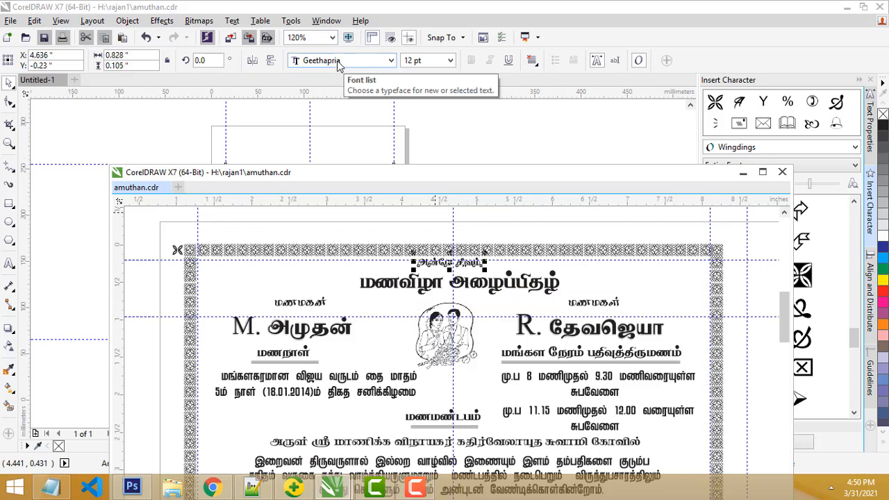
Step: Move the floating amuthan.cdr window aside and delete the rectangle from Untitled-1, keeping its guidelines
drag(436, 183, 704, 157)
double_click(261, 212)
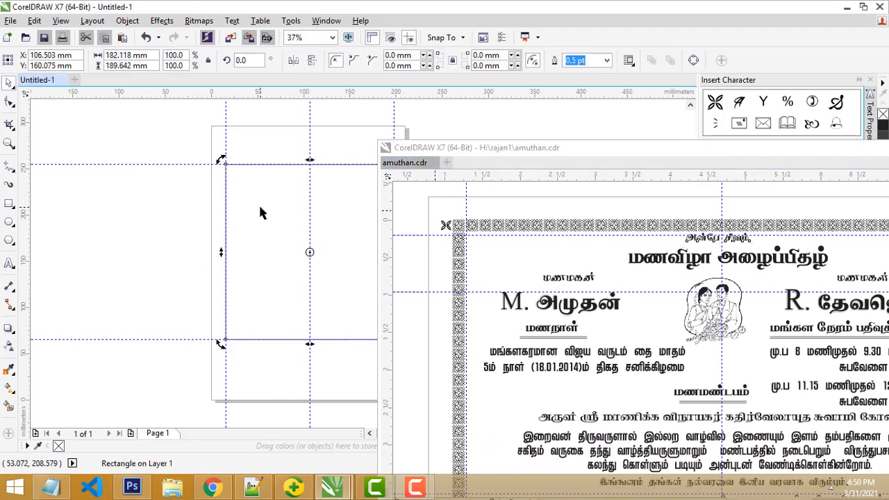
key(Delete)
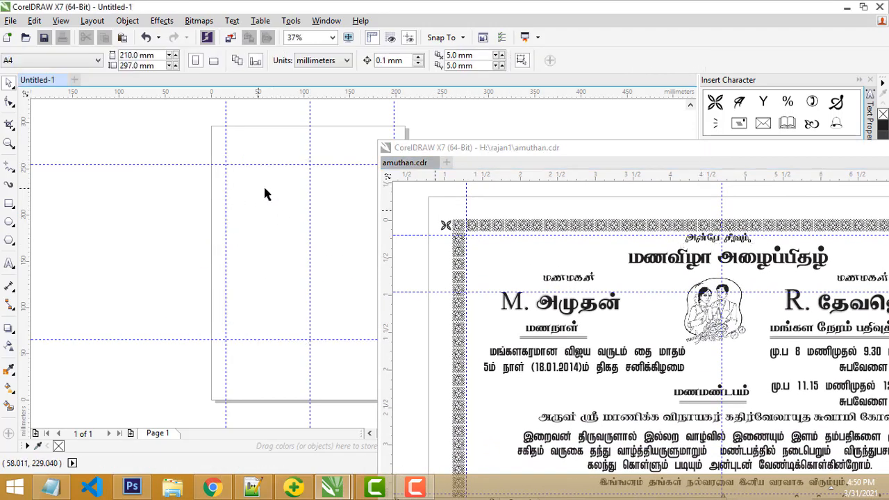
Step: Transfer the small top line "அன்பே சிவம்" from amuthan.cdr into Untitled-1, placing it on the central guideline below the top one
click(701, 240)
drag(701, 240, 306, 182)
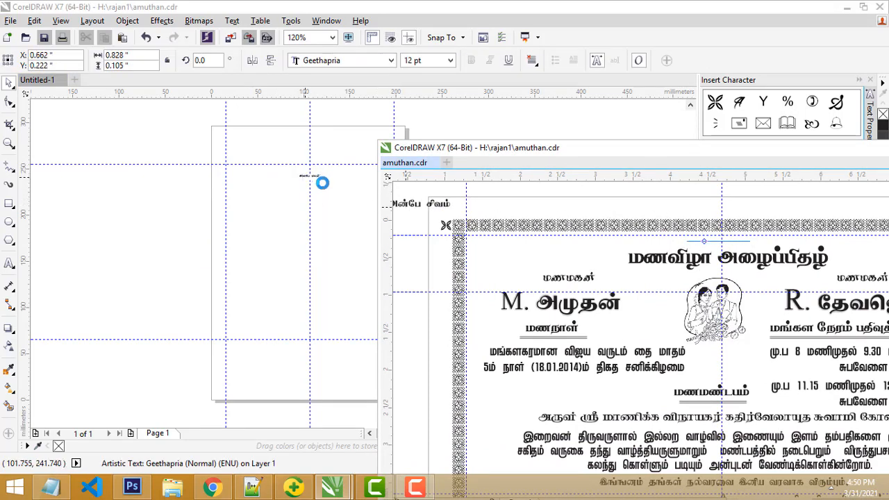
scroll(289, 182, up, 1)
click(292, 189)
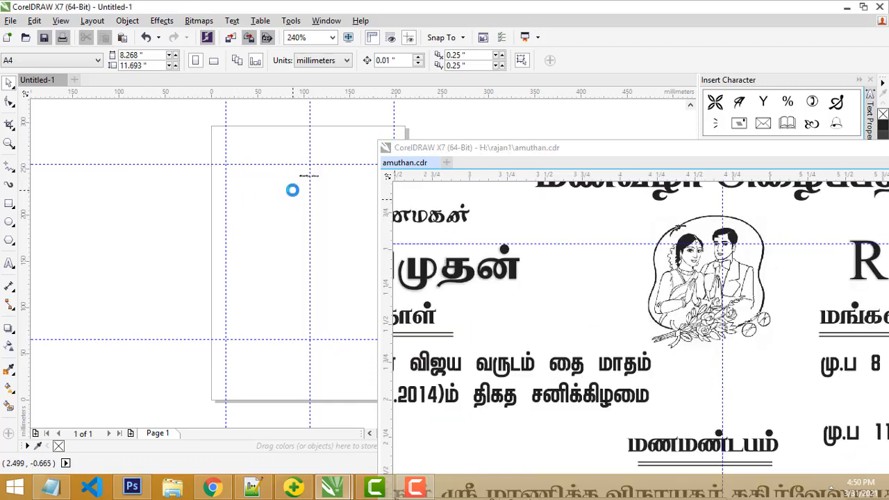
scroll(292, 190, up, 2)
scroll(258, 194, down, 8)
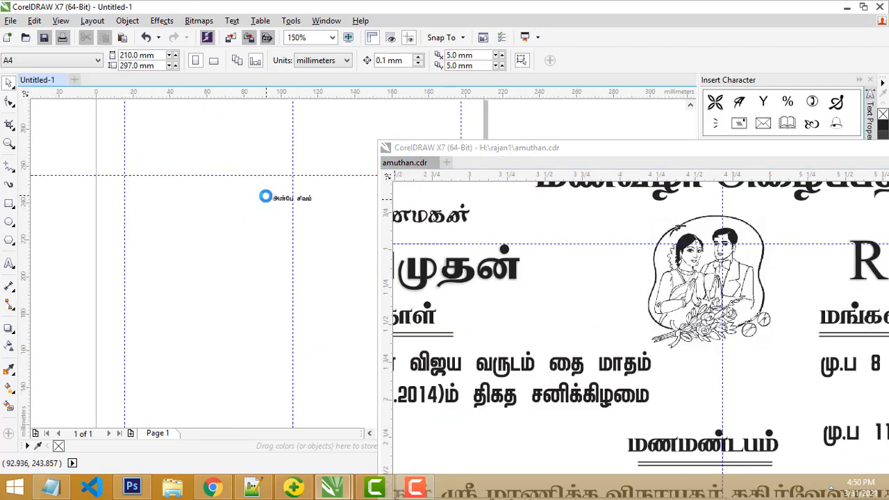
Step: Transfer the loose Wingdings ornament beside the border's upper-left corner from amuthan.cdr into Untitled-1
click(552, 282)
scroll(500, 294, down, 5)
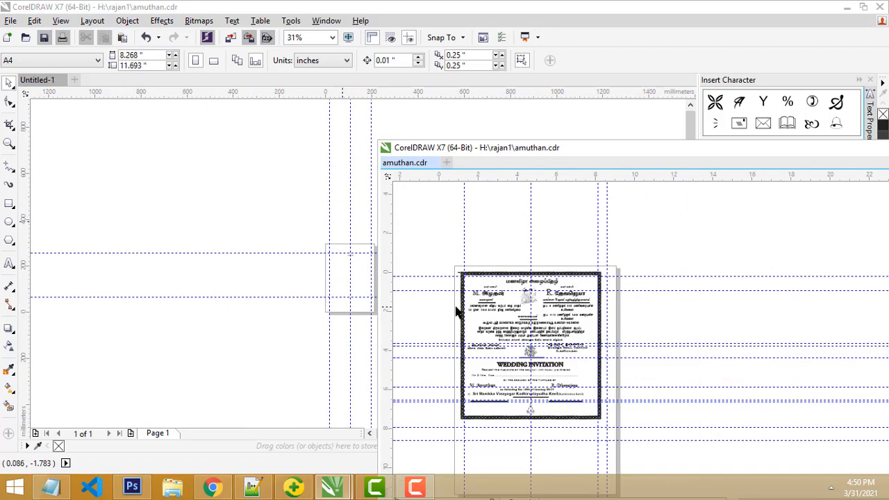
scroll(457, 307, up, 5)
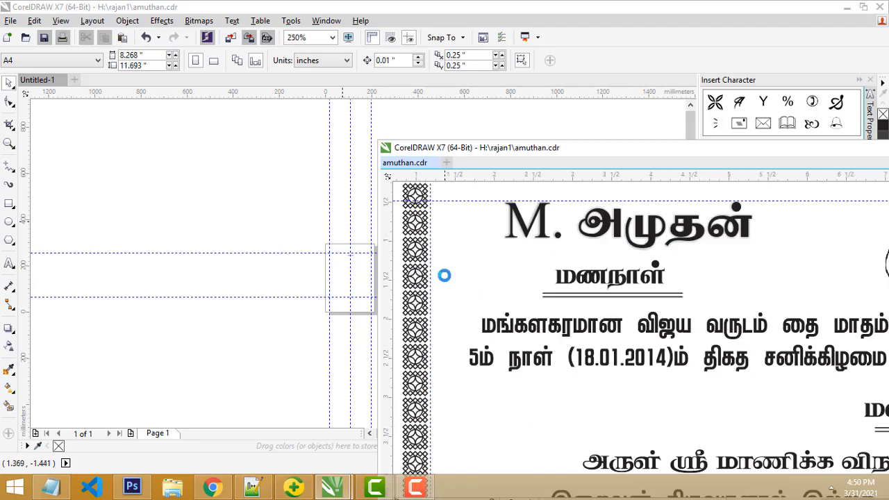
scroll(417, 264, down, 3)
click(427, 224)
scroll(430, 222, up, 3)
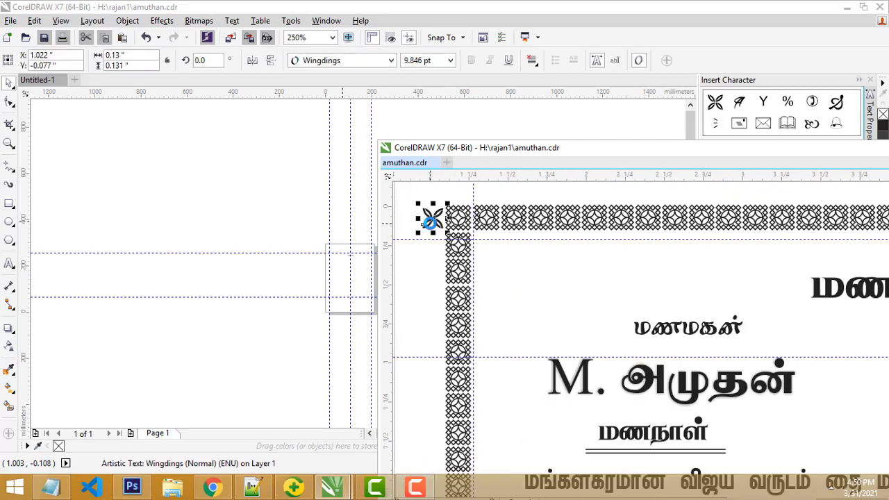
drag(434, 225, 256, 195)
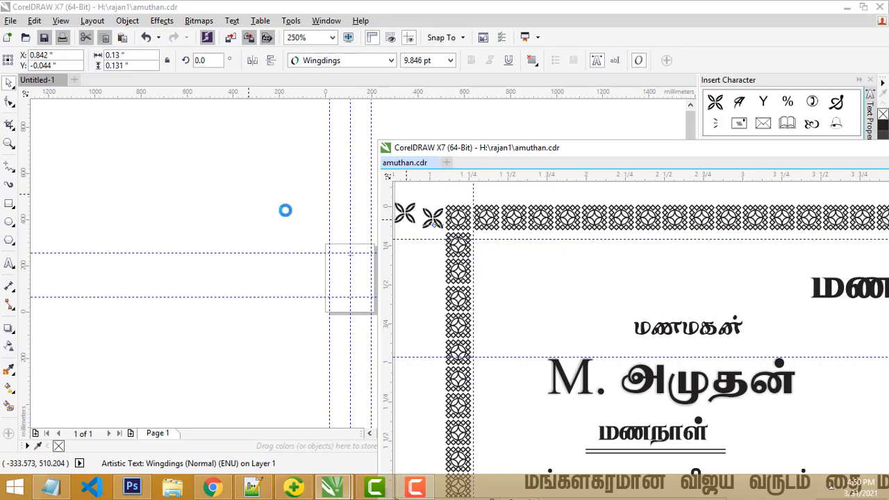
Step: Dock amuthan.cdr, switch to Untitled-1 and move the Wingdings ornament onto the page at about X 30 mm, Y 237 mm
drag(553, 148, 70, 82)
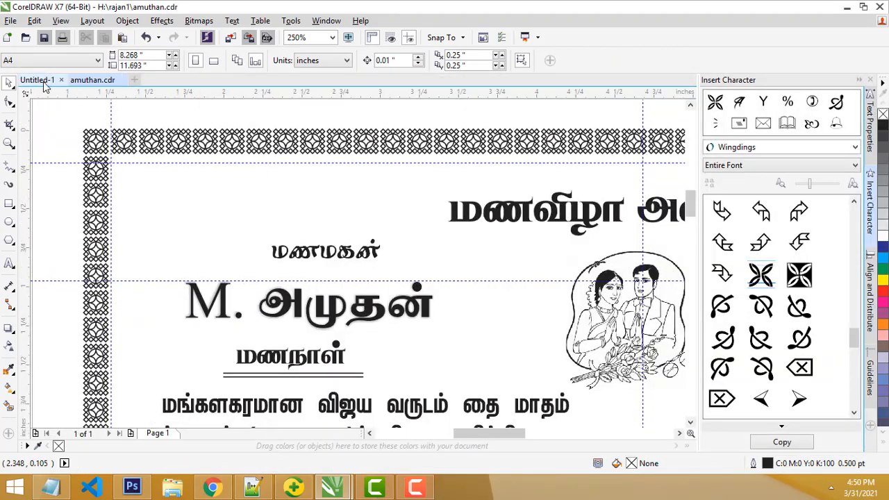
click(43, 81)
scroll(258, 187, up, 1)
scroll(498, 297, down, 3)
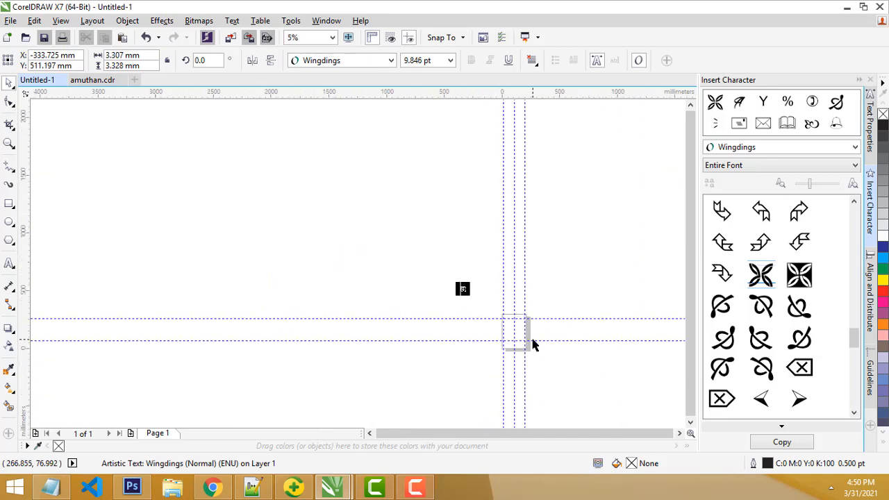
scroll(532, 338, up, 1)
scroll(504, 323, up, 1)
scroll(504, 324, up, 1)
scroll(502, 317, down, 1)
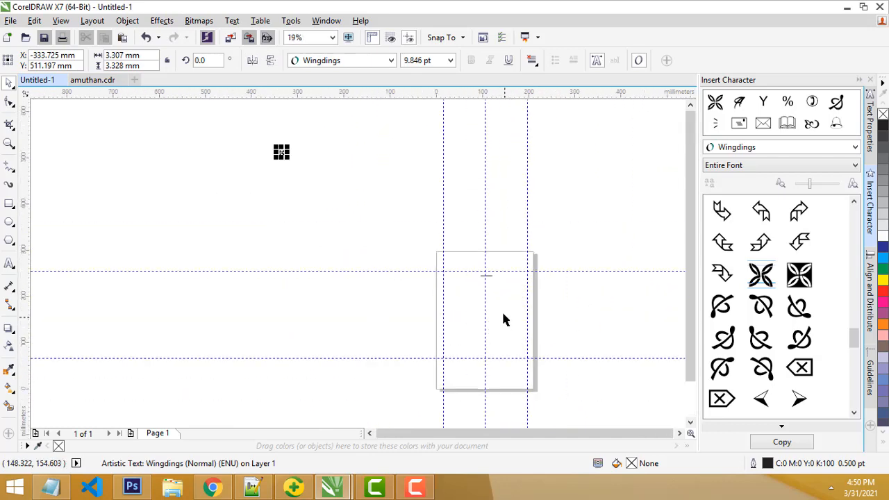
drag(281, 152, 448, 275)
Step: Fit the ornament into the corner where the top and left guidelines cross, centered at about X 17.3 mm, Y 253 mm
scroll(500, 299, up, 2)
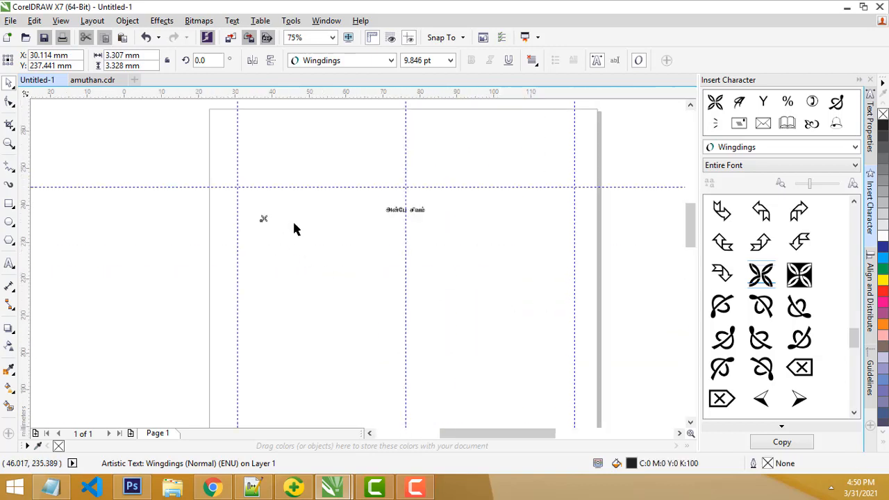
scroll(295, 225, up, 1)
drag(236, 214, 189, 157)
scroll(197, 129, up, 1)
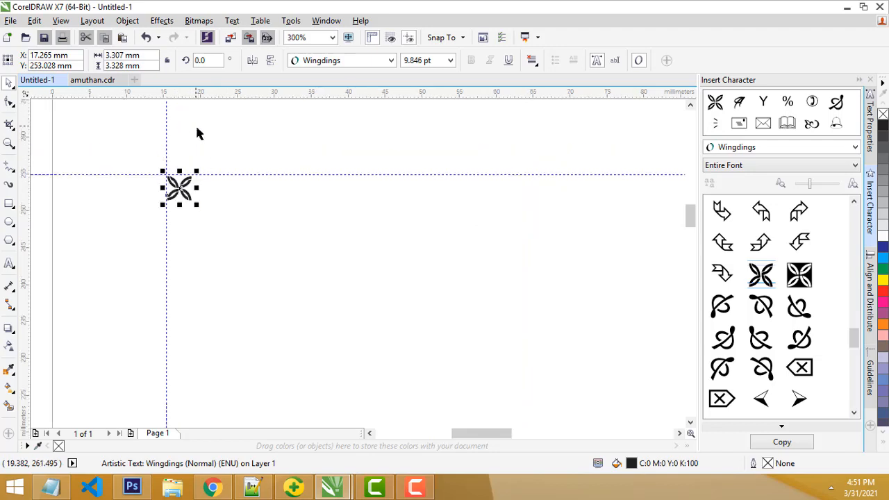
scroll(241, 168, down, 1)
scroll(222, 182, up, 1)
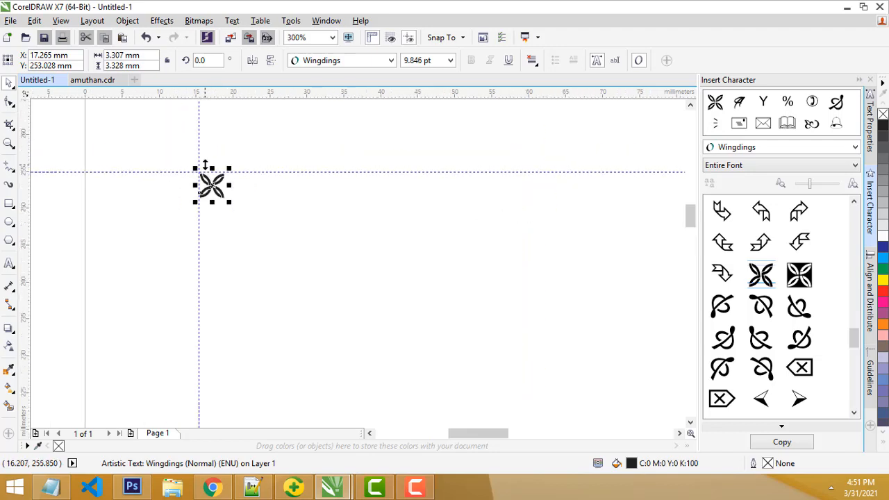
scroll(243, 172, down, 2)
scroll(281, 203, up, 1)
scroll(292, 205, down, 2)
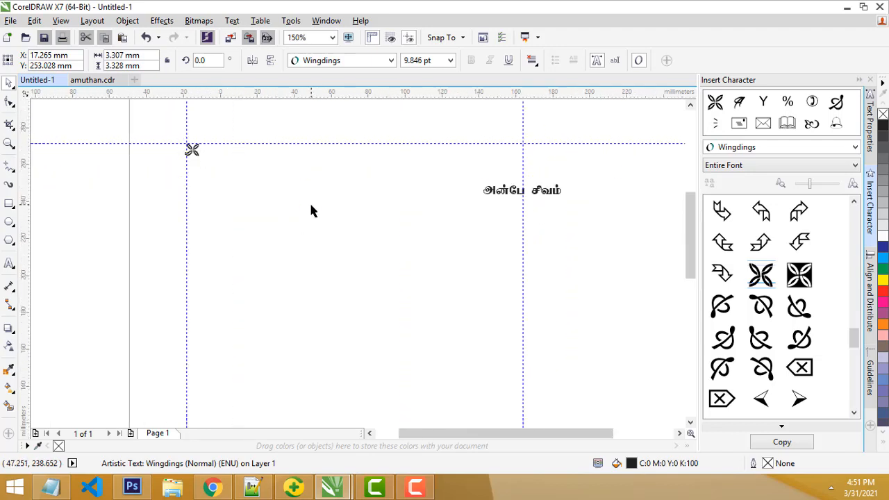
scroll(263, 194, up, 2)
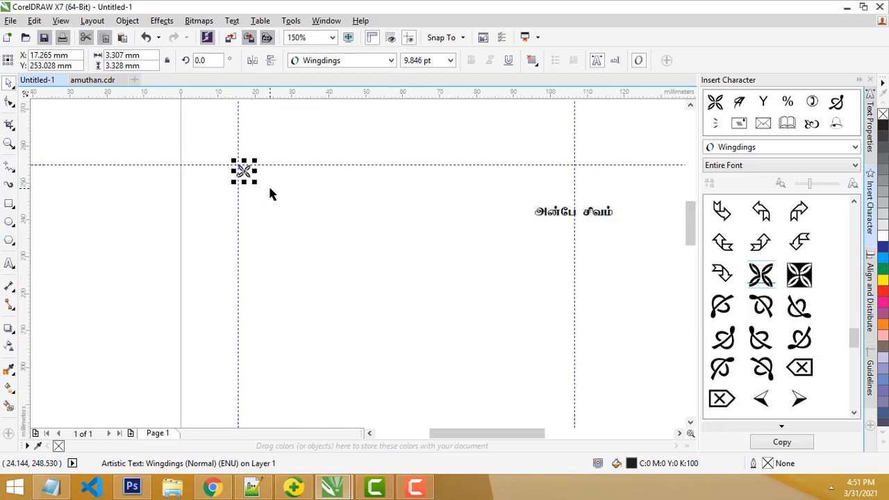
drag(244, 171, 244, 186)
click(326, 225)
scroll(245, 188, up, 1)
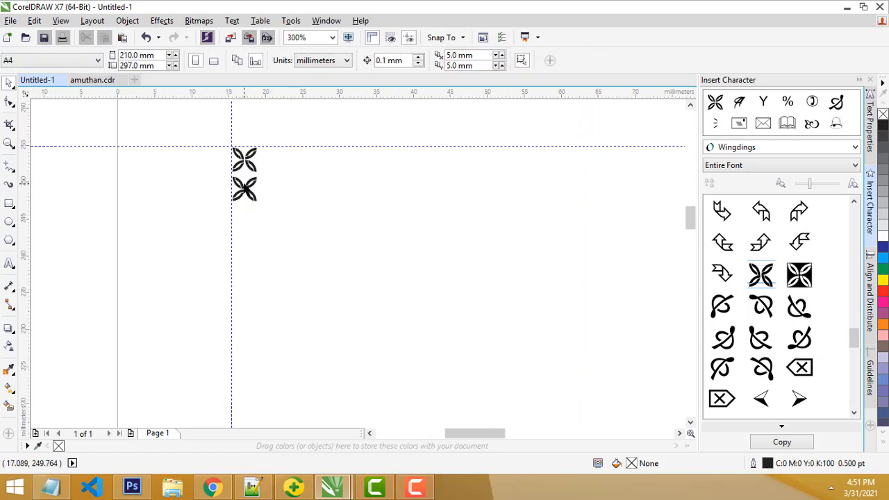
scroll(244, 188, up, 1)
scroll(242, 217, down, 2)
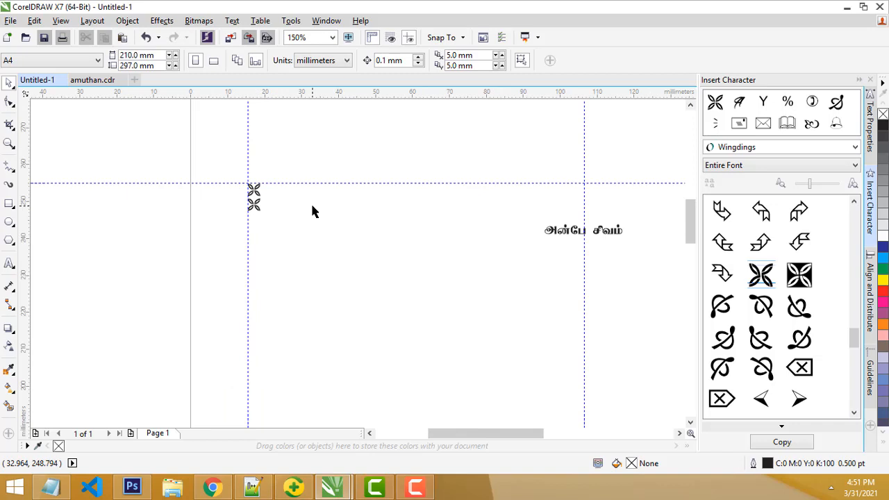
click(256, 202)
key(ctrl+d)
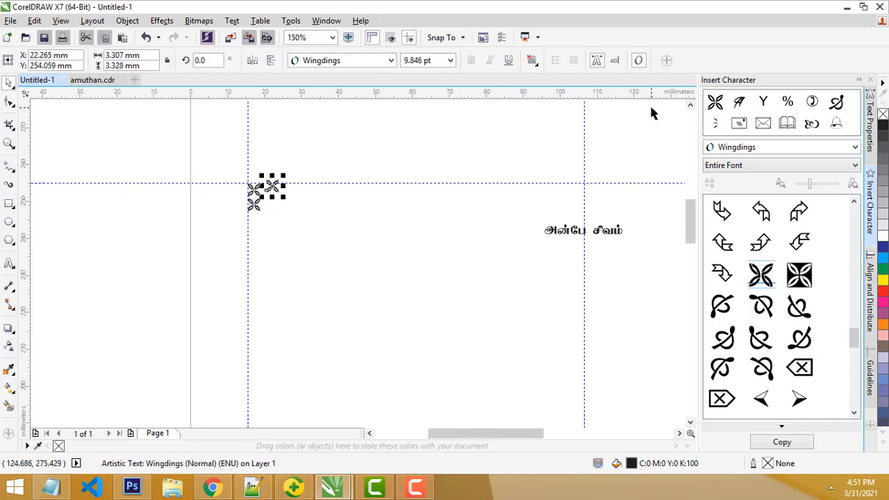
key(ctrl+z)
key(ctrl+z)
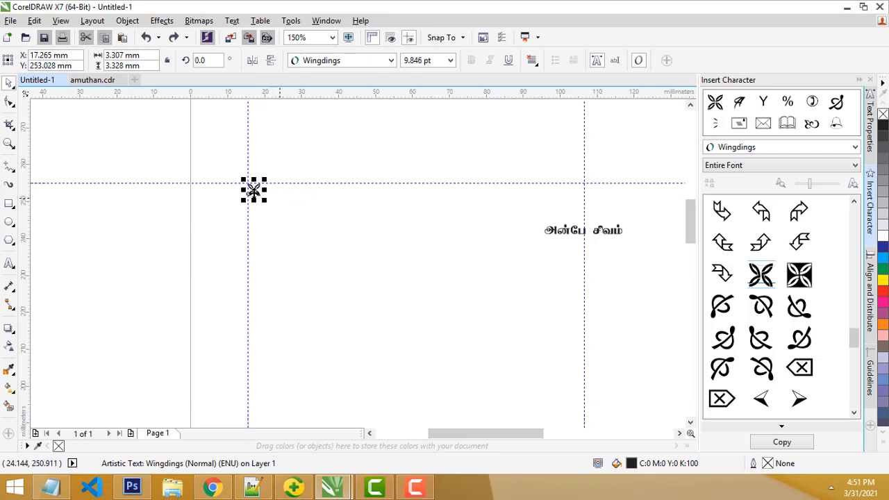
Step: Place a copy of the corner ornament straight below it, touching the original, at about X 17.3 mm, Y 249.7 mm
drag(254, 189, 254, 202)
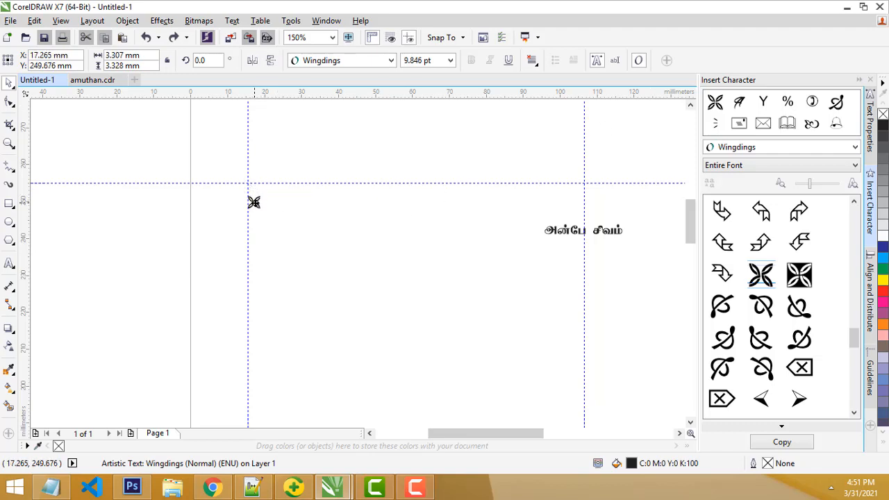
right_click(254, 202)
scroll(381, 185, up, 2)
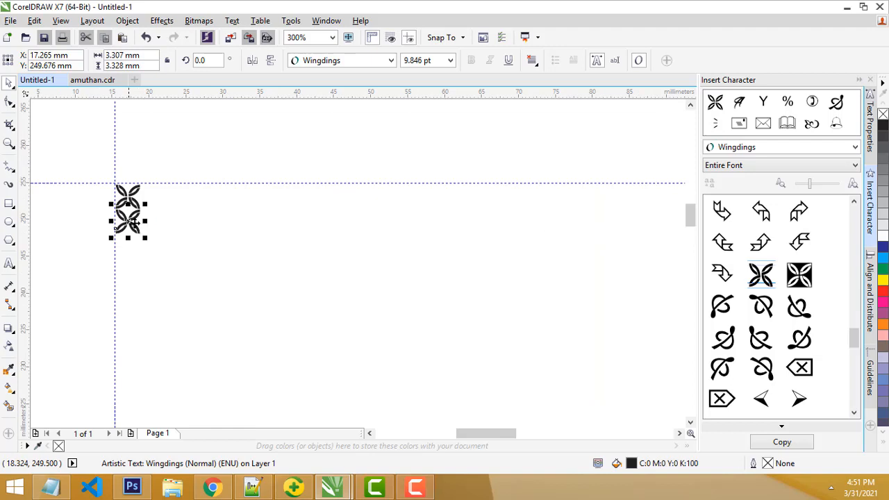
scroll(317, 226, down, 2)
scroll(233, 244, up, 2)
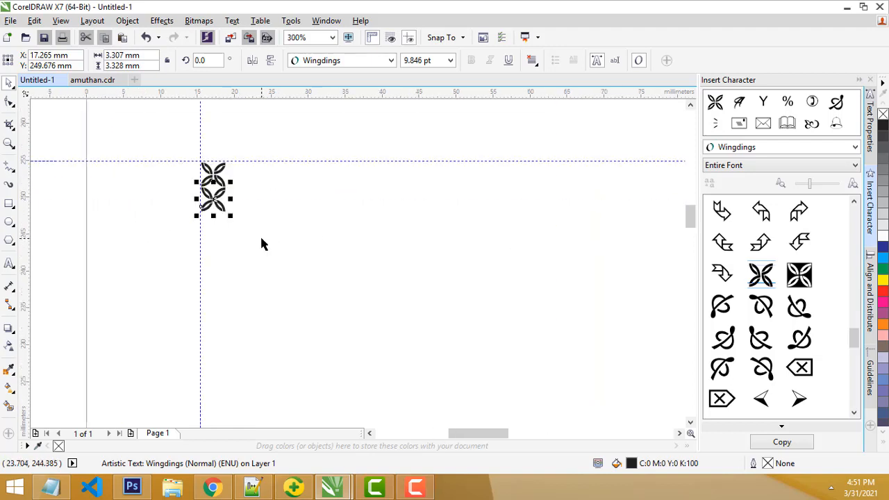
Step: Repeat the downward duplication along the left guideline until the ornament column reaches the bottom guideline, at about Y 65.4 mm
key(ctrl+r)
key(ctrl+r)
key(ctrl+r)
key(ctrl+r)
key(ctrl+r)
key(ctrl+r)
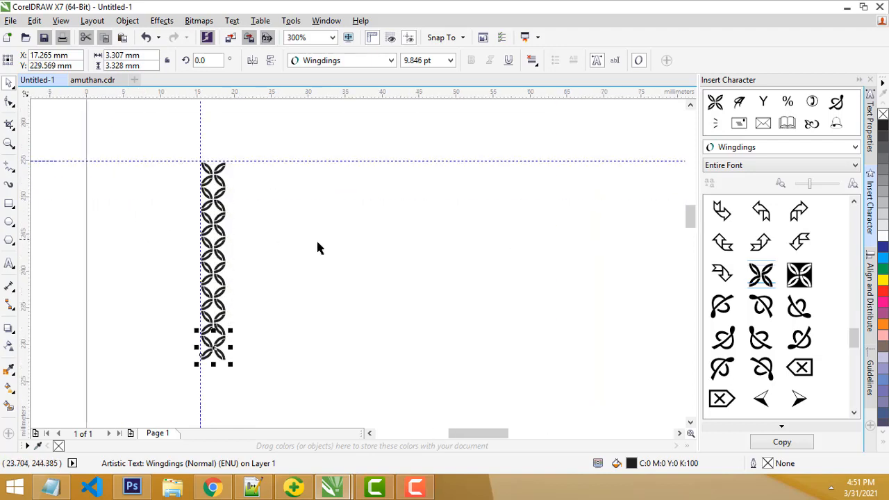
scroll(320, 241, down, 4)
drag(690, 238, 685, 271)
scroll(520, 241, down, 4)
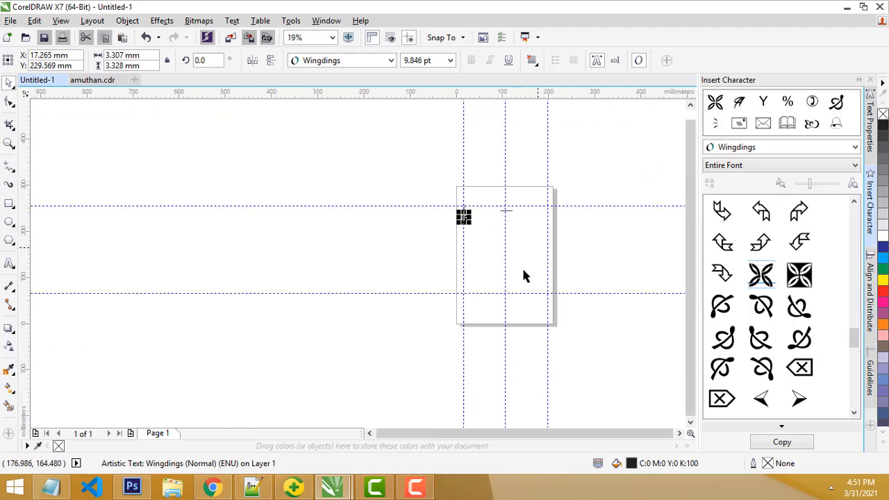
key(ctrl+r)
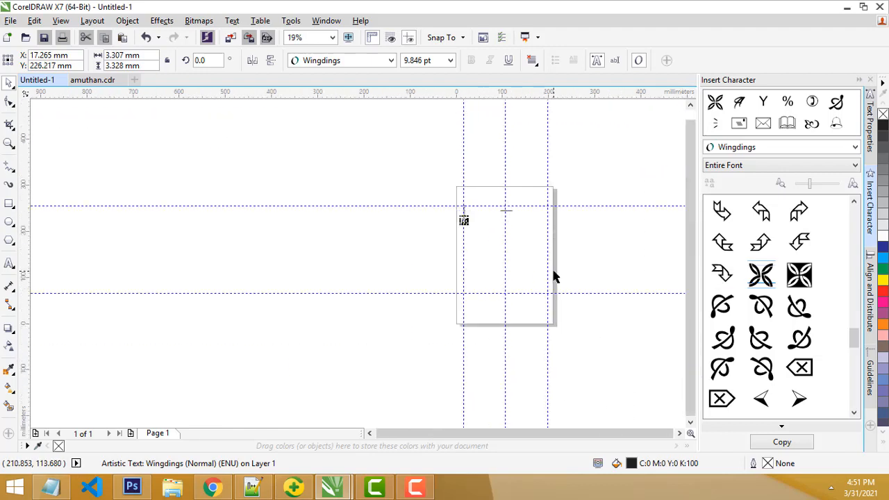
key(ctrl+r)
key(ctrl+r)
key(ctrl+r)
key(ctrl+r)
key(ctrl+r)
key(ctrl+r)
key(ctrl+r)
key(ctrl+r)
key(ctrl+r)
scroll(554, 276, up, 4)
key(ctrl+r)
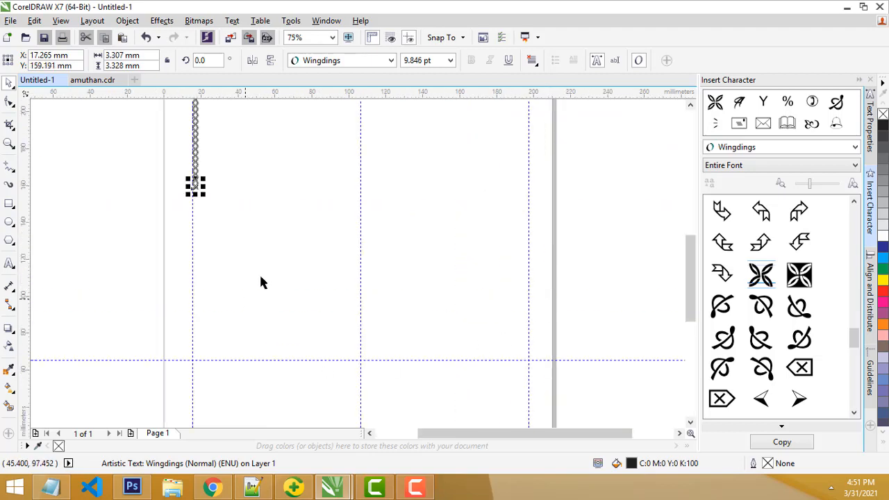
key(ctrl+r)
key(ctrl+r)
key(ctrl+r)
key(ctrl+r)
key(ctrl+r)
key(ctrl+r)
key(ctrl+r)
key(ctrl+r)
key(ctrl+r)
key(ctrl+r)
key(ctrl+r)
key(ctrl+r)
key(ctrl+r)
key(ctrl+r)
key(ctrl+r)
key(ctrl+r)
key(ctrl+r)
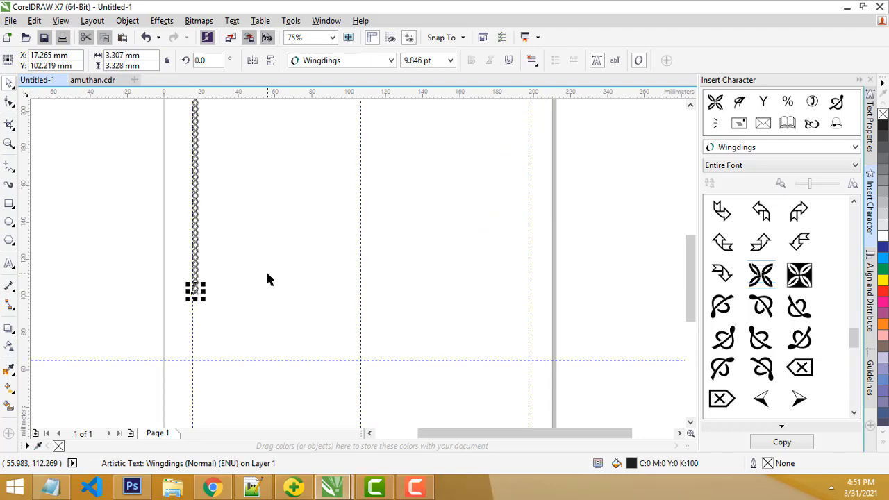
key(ctrl+r)
key(ctrl+r)
key(ctrl+r)
key(ctrl+r)
key(ctrl+r)
key(ctrl+r)
key(ctrl+r)
key(ctrl+r)
key(ctrl+r)
key(ctrl+r)
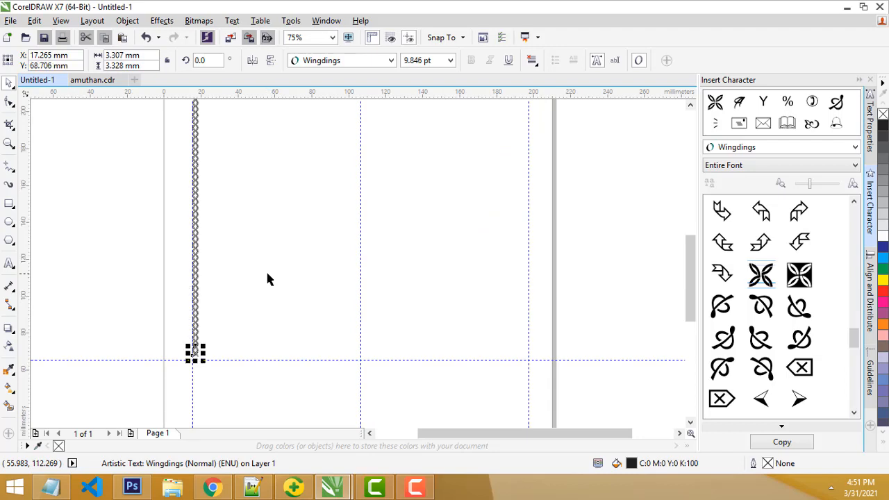
key(ctrl+r)
Step: Move the column's last ornament beside its lower end, resting on the bottom guideline at about X 20 mm, Y 66.8 mm
click(222, 357)
scroll(199, 349, up, 2)
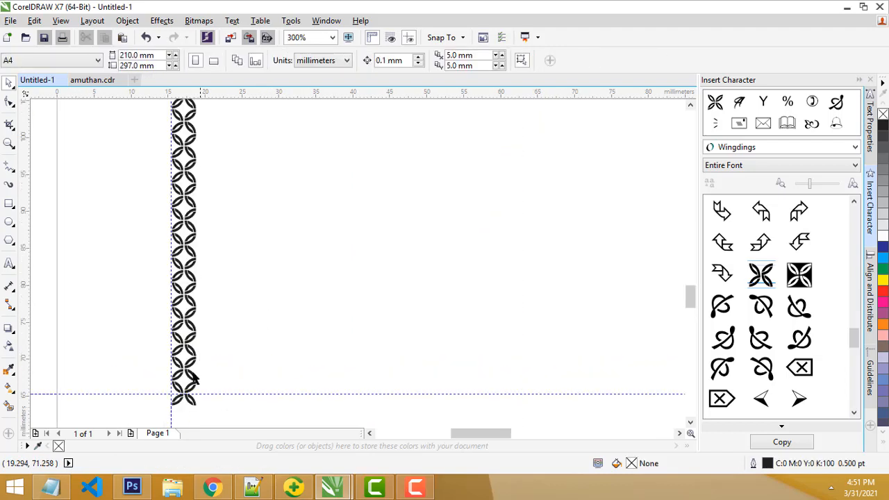
click(206, 395)
click(188, 399)
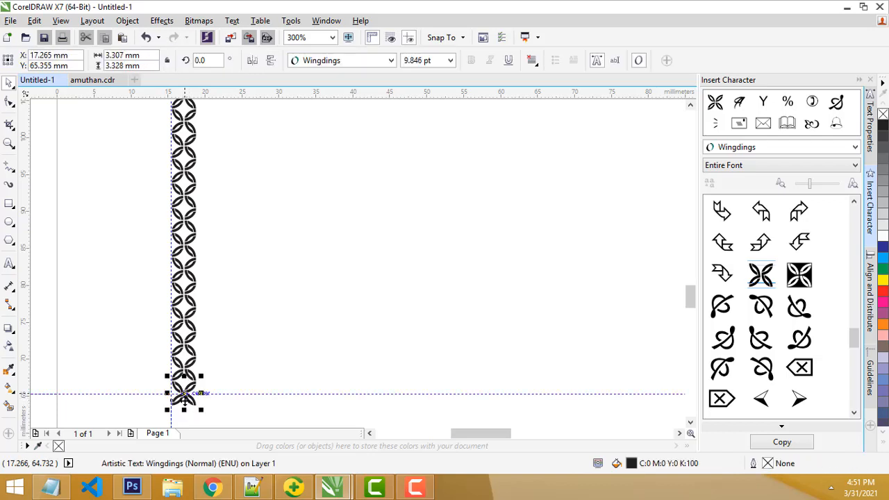
drag(202, 394, 203, 390)
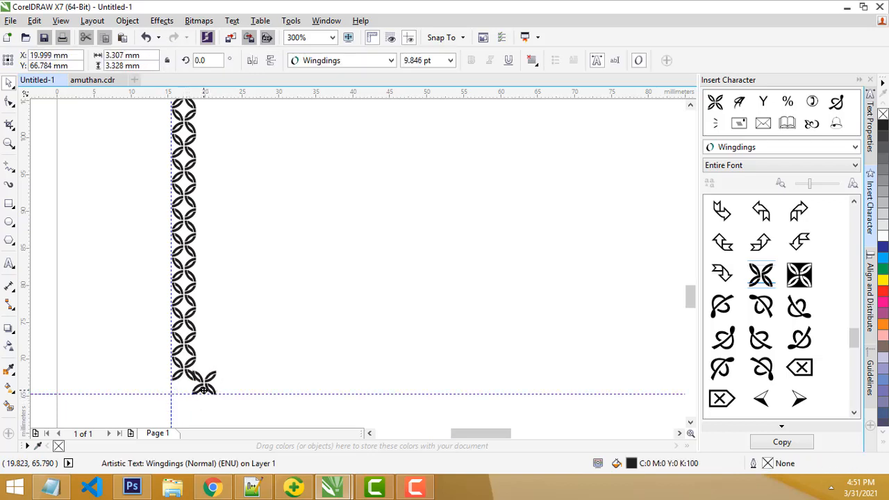
scroll(223, 382, down, 1)
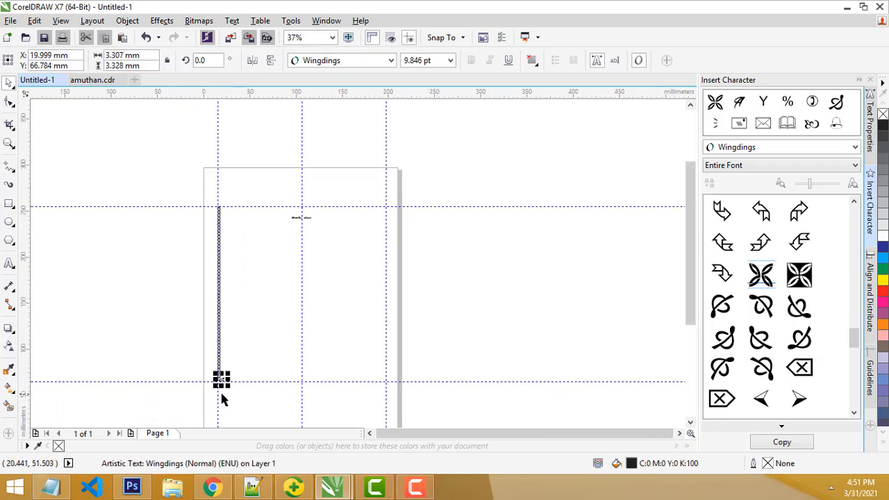
scroll(222, 395, up, 2)
scroll(217, 359, up, 1)
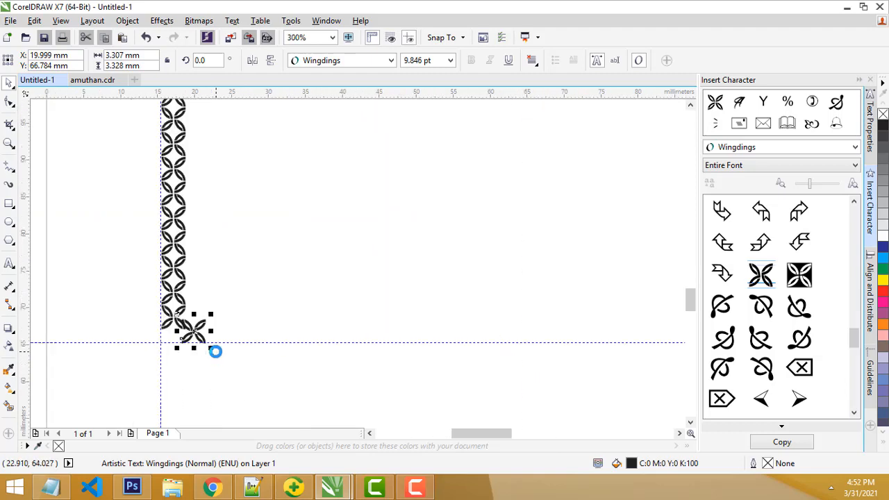
scroll(341, 328, down, 1)
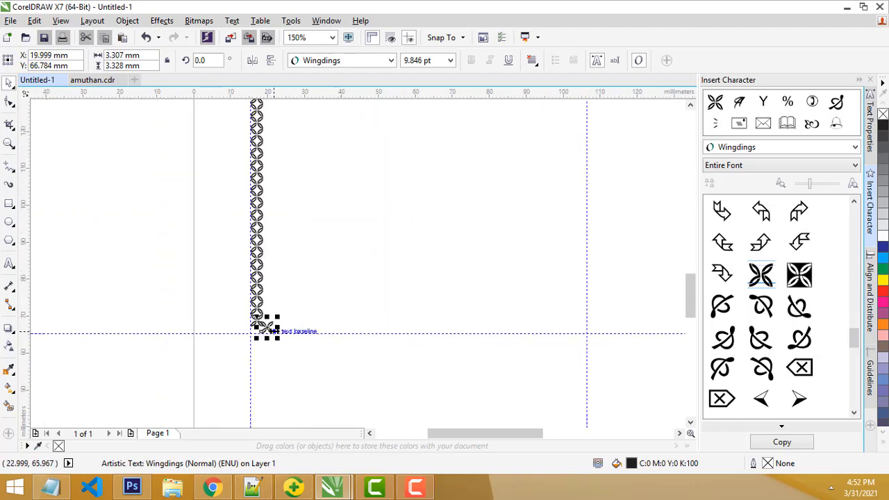
mouse_move(266, 326)
mouse_down()
mouse_move(277, 333)
mouse_move(275, 325)
mouse_up()
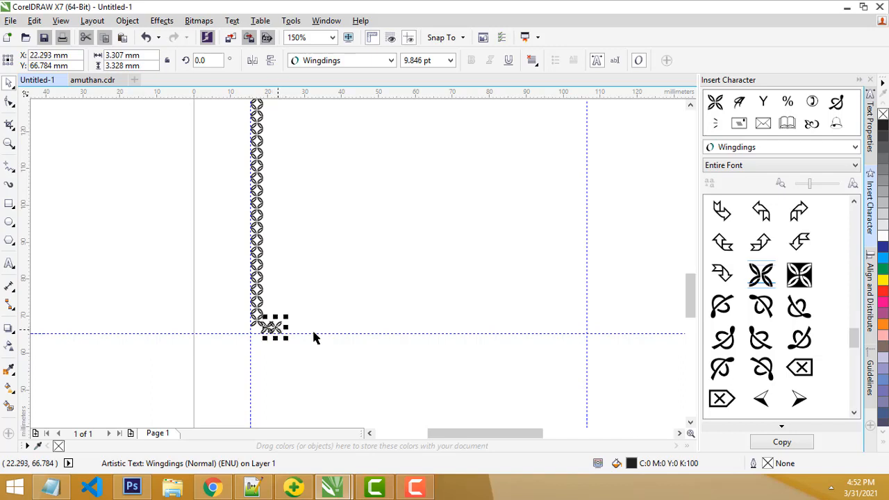
scroll(314, 350, up, 1)
click(247, 314)
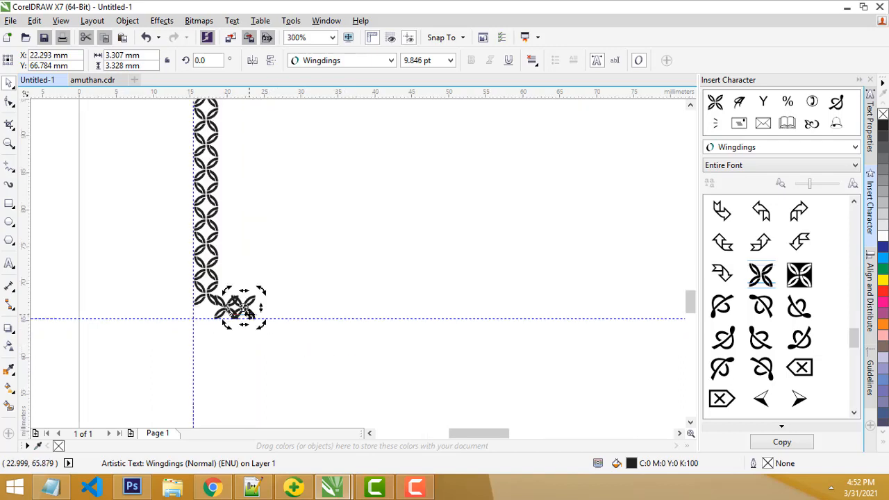
click(233, 330)
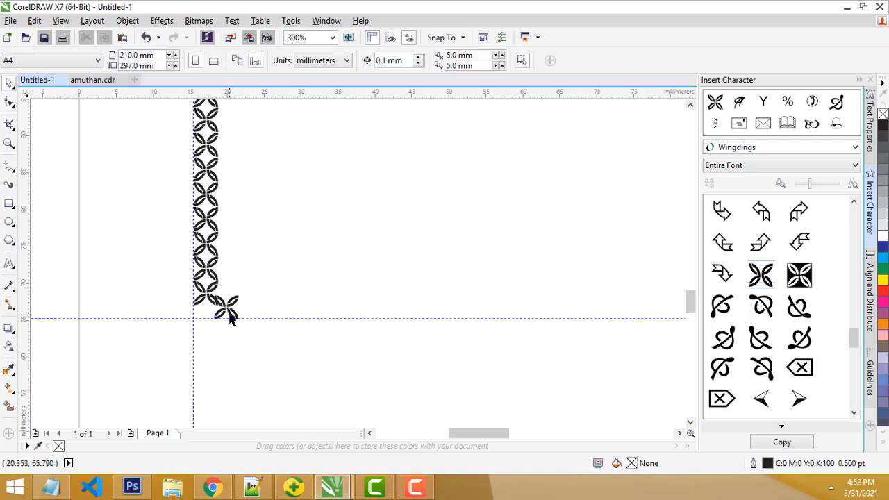
click(232, 317)
drag(229, 310, 251, 313)
click(296, 347)
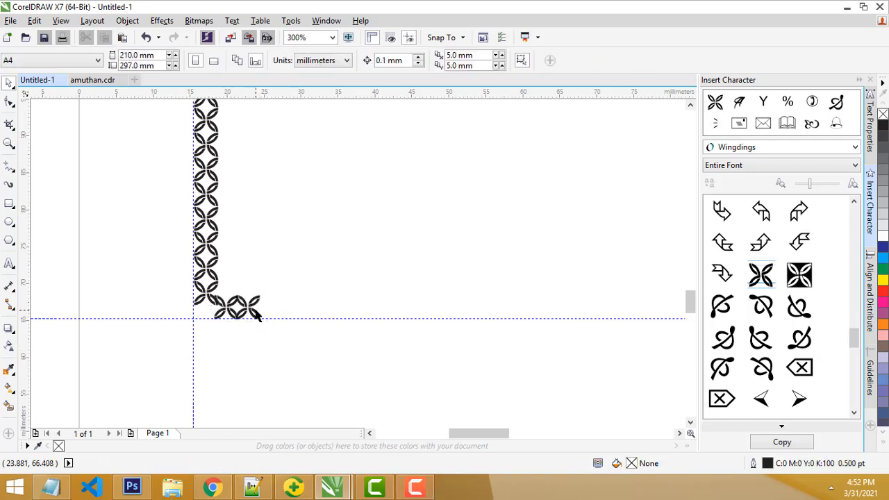
key(ctrl+z)
Step: Copy the lower ornament sideways to about X 22.9 mm and repeat the duplication along the bottom guideline until the row nears the right guideline
mouse_move(230, 314)
mouse_down()
mouse_move(251, 314)
mouse_move(243, 314)
mouse_up()
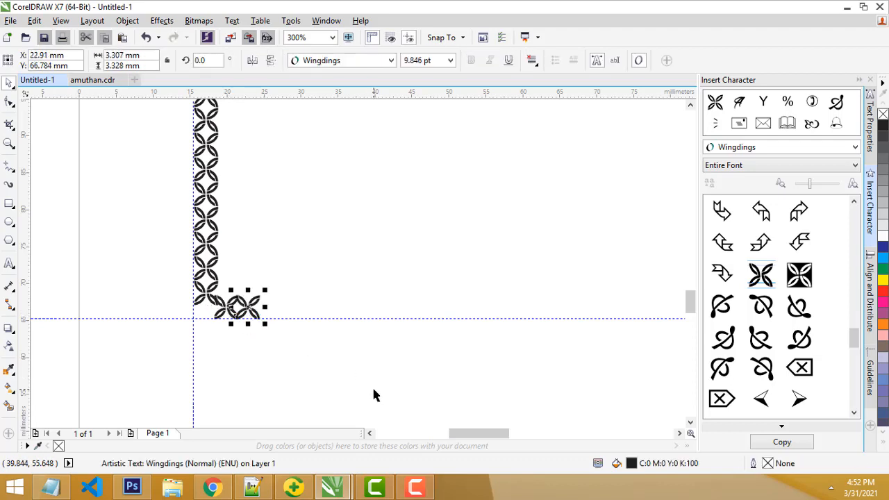
key(ctrl+d)
key(ctrl+d)
key(ctrl+d)
key(ctrl+d)
key(ctrl+d)
key(ctrl+d)
key(ctrl+d)
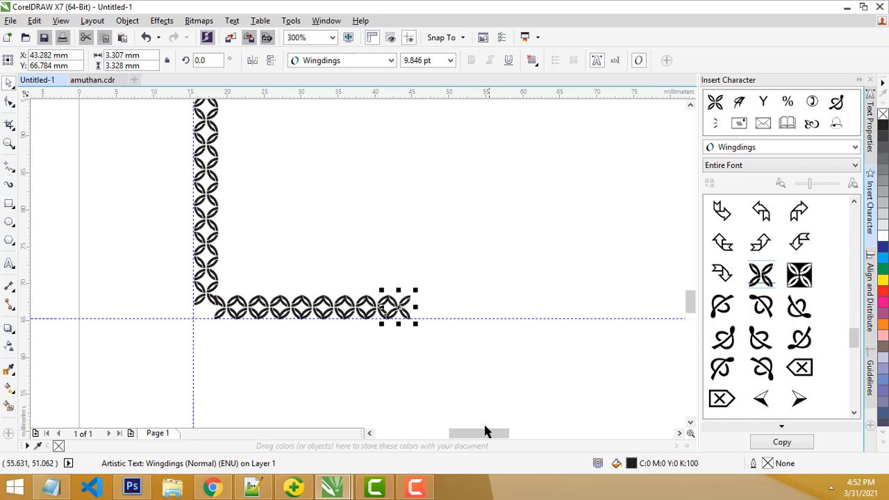
drag(484, 432, 504, 431)
scroll(408, 349, down, 3)
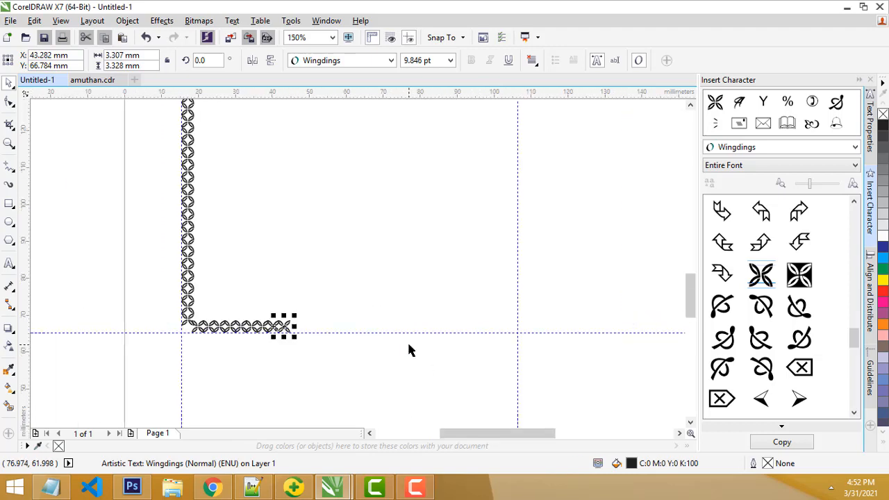
scroll(407, 349, down, 2)
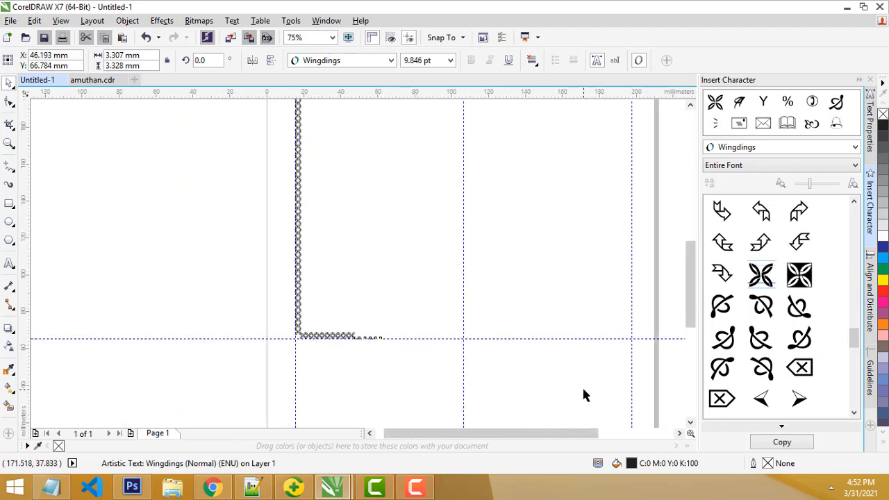
key(ctrl+d)
key(ctrl+d)
key(ctrl+d)
key(ctrl+d)
key(ctrl+d)
key(ctrl+d)
key(ctrl+d)
key(ctrl+d)
key(ctrl+d)
key(ctrl+d)
key(ctrl+d)
key(ctrl+d)
key(ctrl+d)
key(ctrl+d)
key(ctrl+d)
key(ctrl+d)
key(ctrl+d)
key(ctrl+d)
key(ctrl+d)
key(ctrl+d)
key(ctrl+d)
key(ctrl+d)
key(ctrl+d)
key(ctrl+d)
key(ctrl+d)
key(ctrl+d)
key(ctrl+d)
click(582, 375)
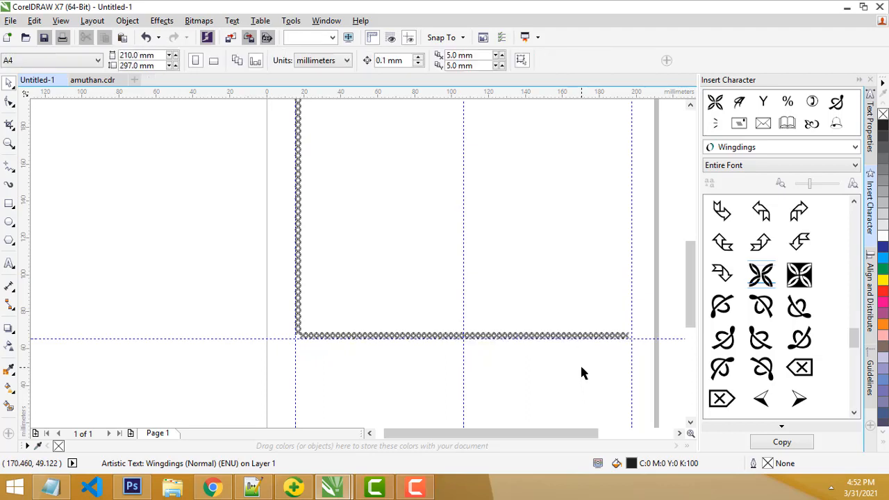
Step: Copy the left ornament column to the inner side of the right guideline, centered at about X 196 mm, Y 162.5 mm
scroll(655, 333, up, 2)
scroll(589, 284, down, 2)
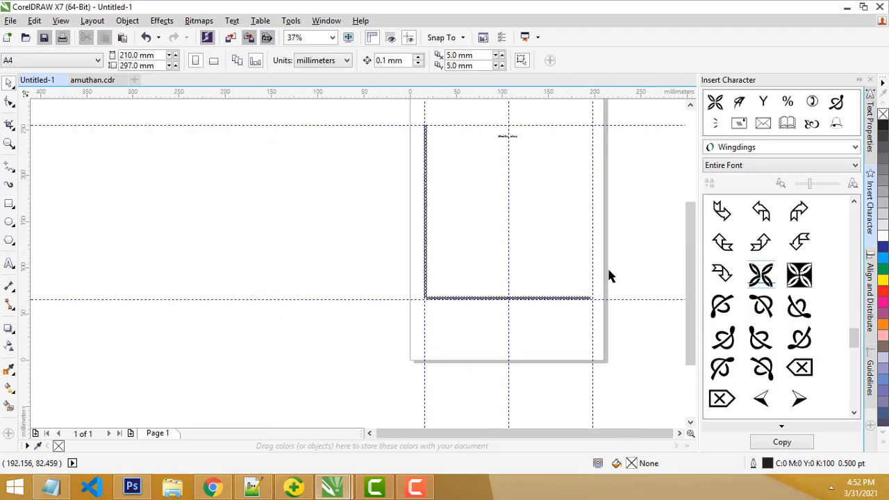
scroll(446, 193, up, 1)
scroll(447, 193, down, 1)
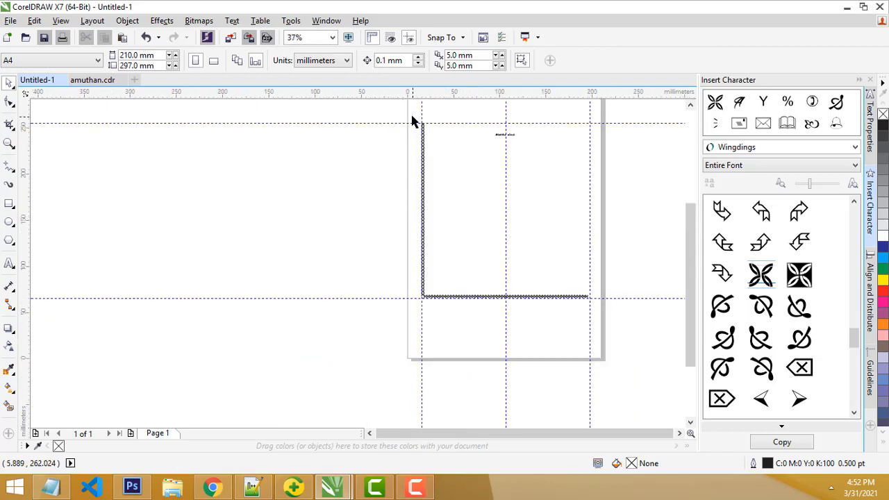
drag(412, 116, 590, 270)
scroll(622, 247, up, 3)
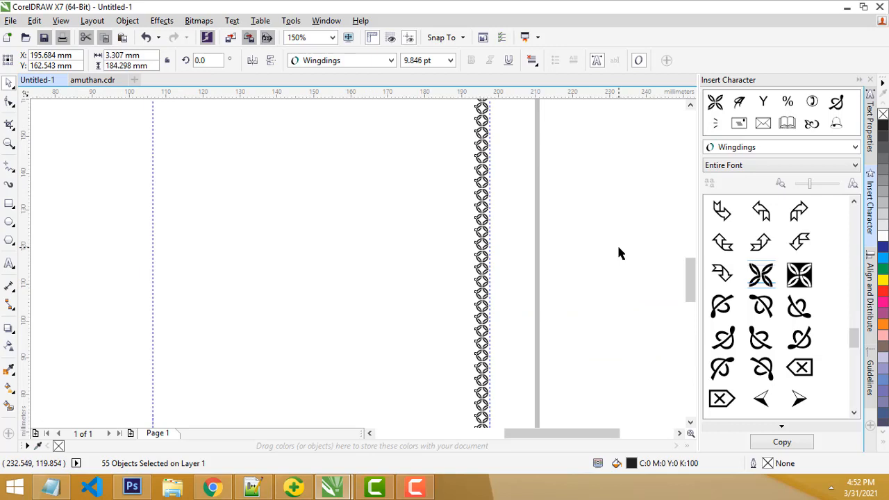
scroll(619, 248, up, 2)
key(Right)
key(Right)
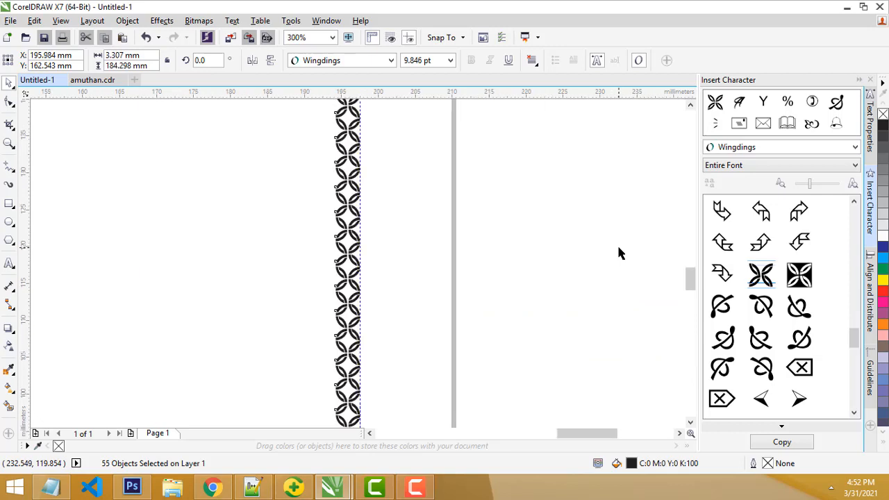
Step: Copy the bottom ornament row up to just below the top guideline, centered at about X 105.9 mm, Y 253.2 mm
scroll(549, 291, down, 3)
drag(499, 389, 170, 380)
scroll(244, 377, down, 1)
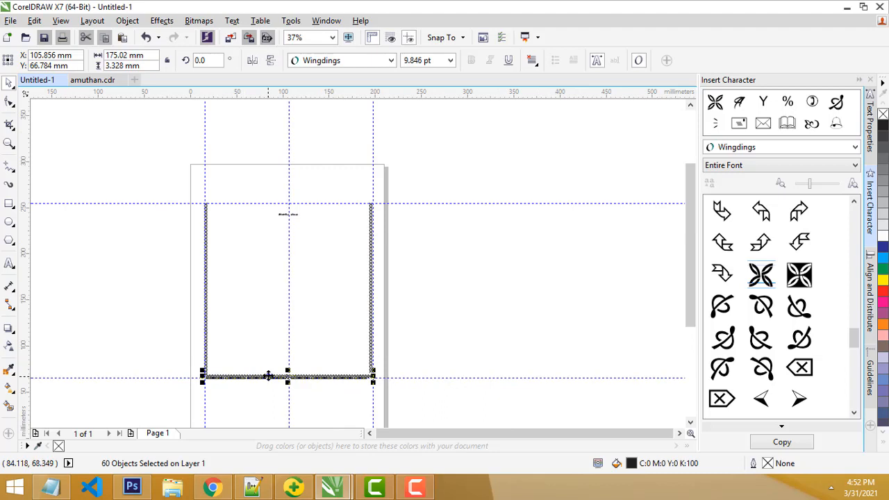
drag(268, 376, 262, 204)
scroll(256, 228, up, 1)
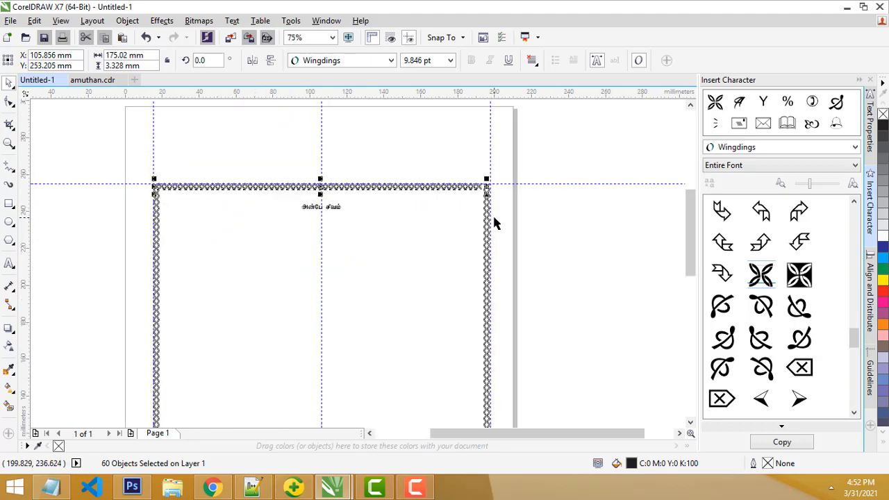
click(673, 220)
scroll(339, 210, up, 2)
scroll(339, 210, down, 2)
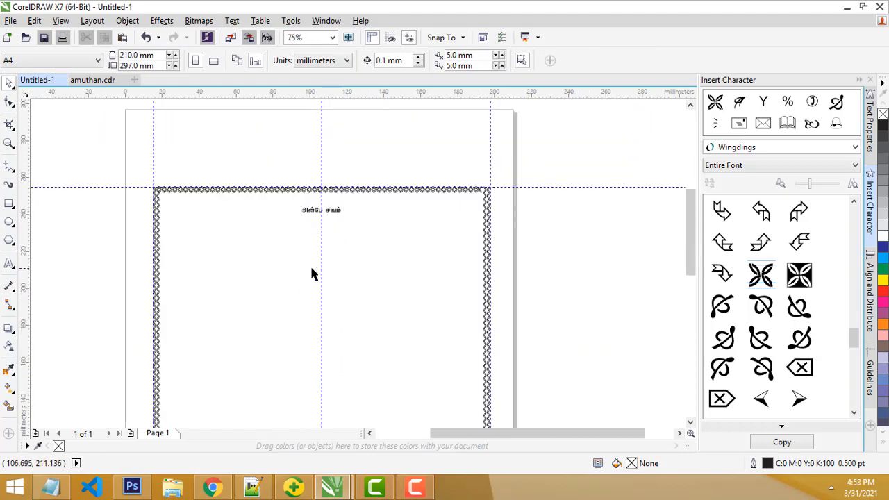
Step: Move the small heading "அன்பே சிவம்" up just below the top border, to about X 105.1 mm, Y 249.3 mm
scroll(313, 282, down, 1)
scroll(328, 170, up, 2)
scroll(314, 136, down, 1)
scroll(328, 141, up, 1)
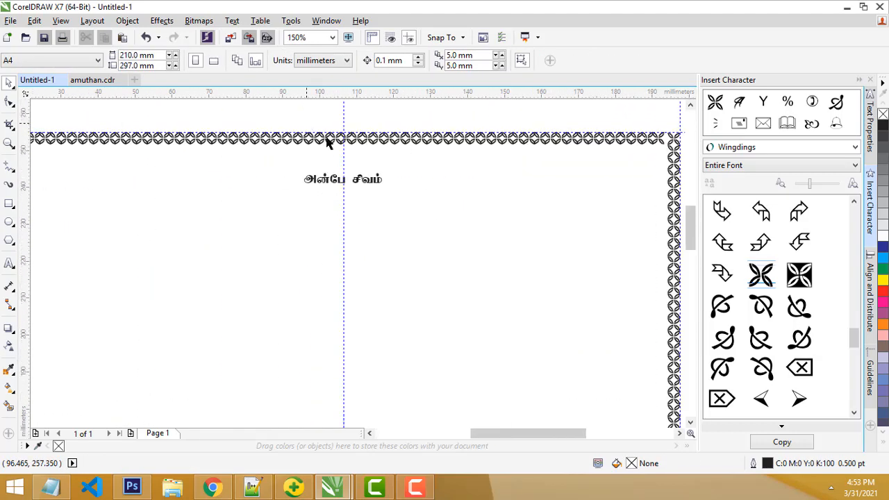
drag(372, 188, 365, 162)
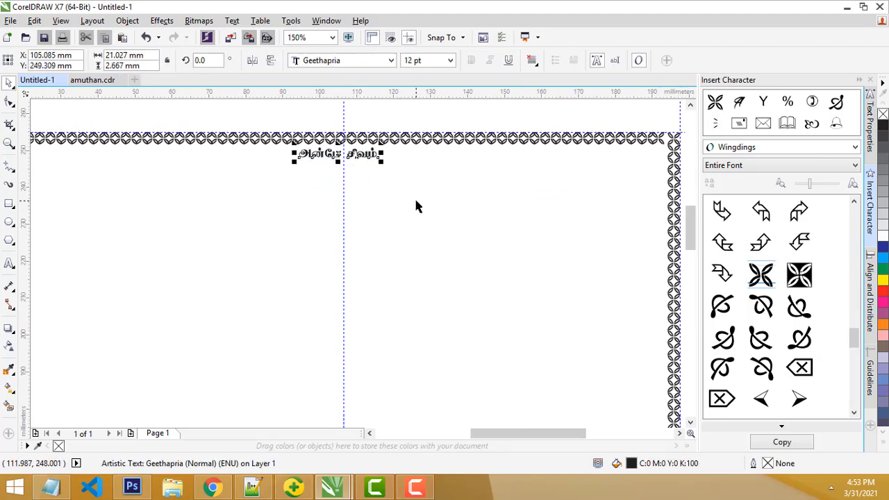
Step: Float amuthan.cdr in its own window and transfer its title "மணவிழா அழைப்பிதழ்" into Untitled-1 below the small heading
click(91, 80)
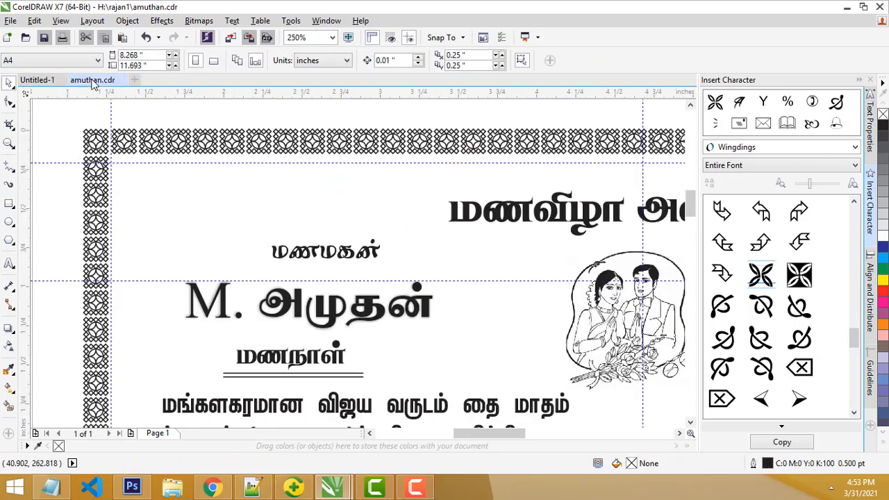
scroll(266, 199, down, 1)
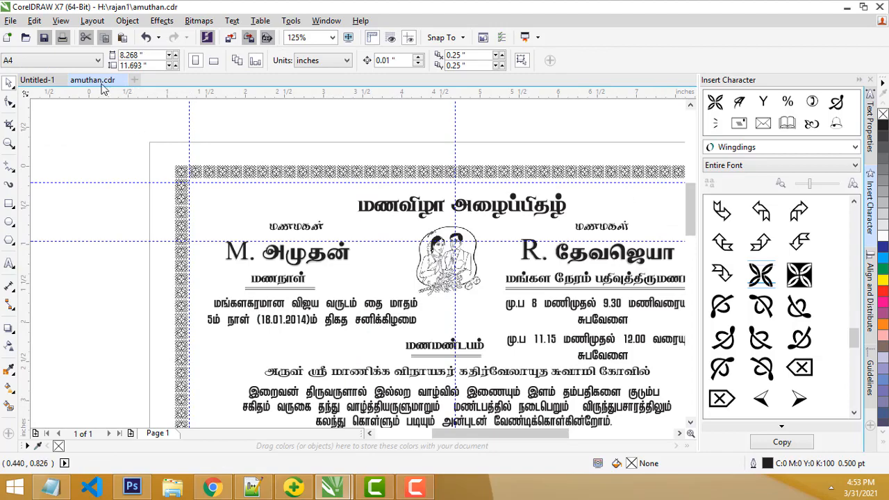
drag(101, 80, 432, 219)
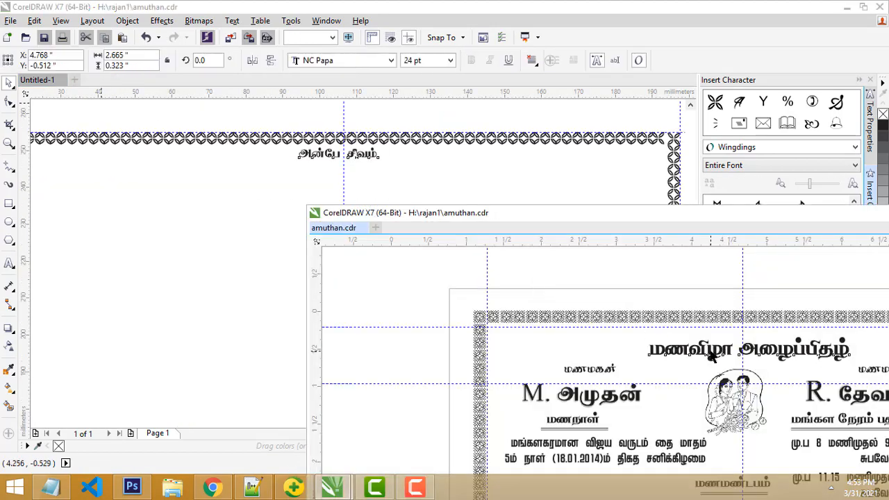
drag(610, 306, 302, 203)
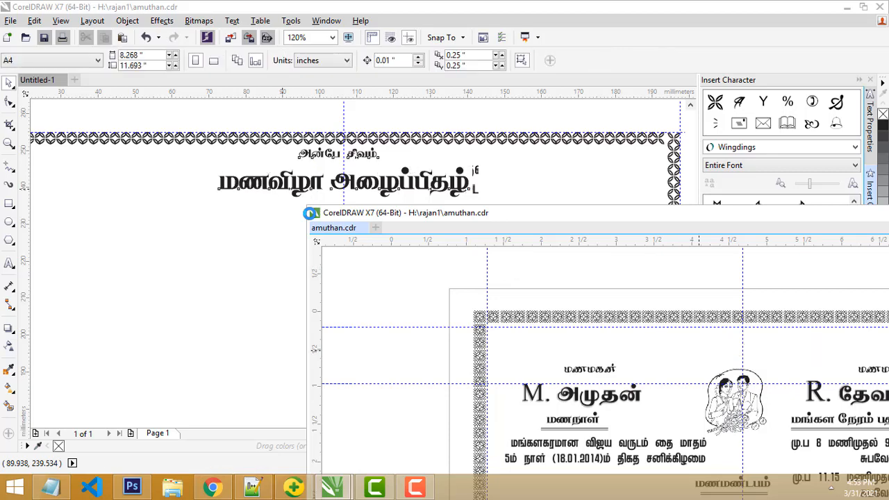
click(376, 185)
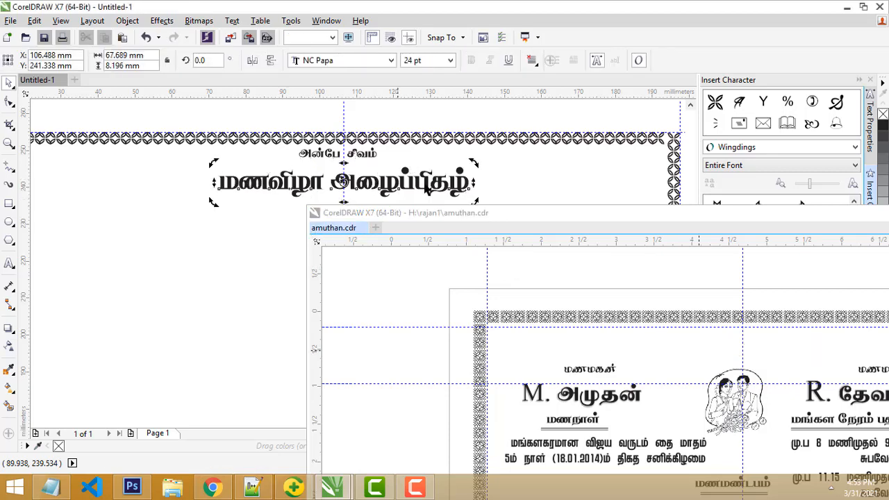
scroll(434, 187, up, 1)
scroll(434, 188, down, 1)
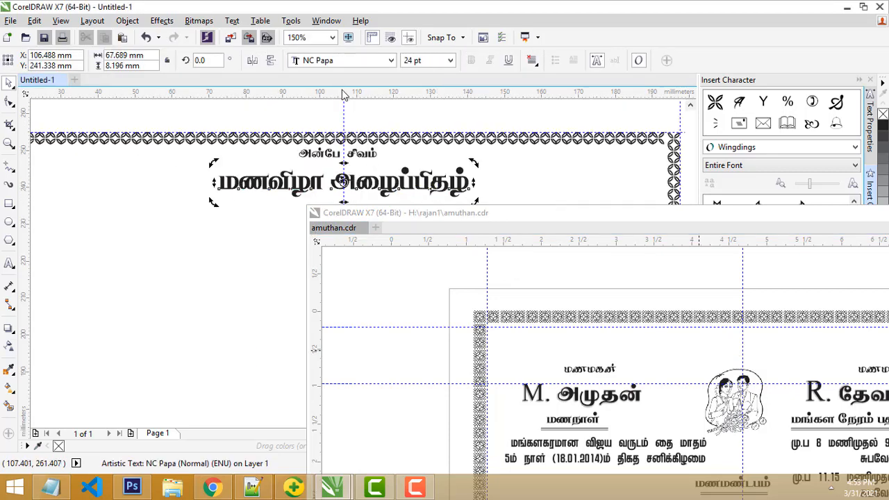
Step: Move the title "மணவிழா அழைப்பிதழ்" closer under the small heading, to about X 103.3 mm, Y 242.9 mm
click(389, 180)
click(393, 184)
click(396, 187)
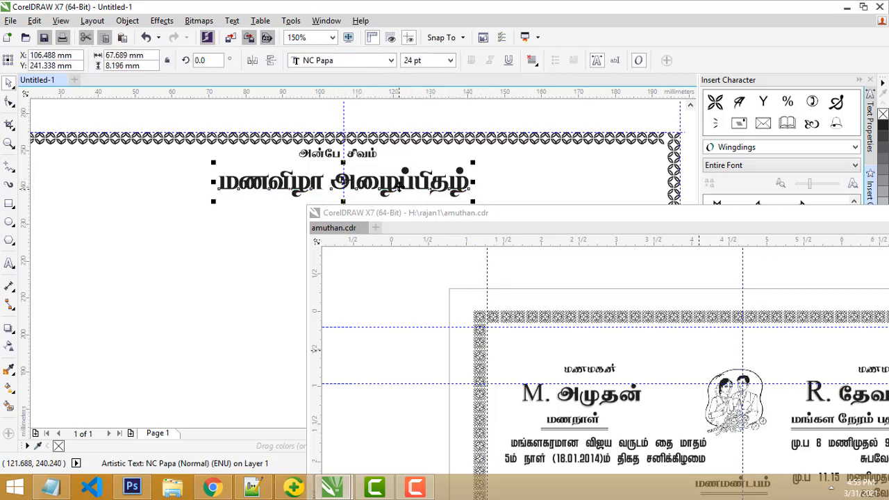
drag(400, 188, 388, 183)
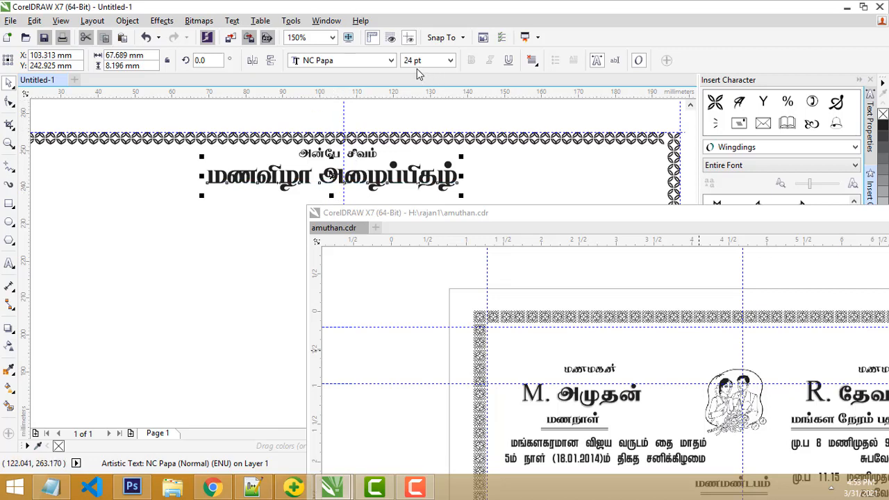
click(361, 156)
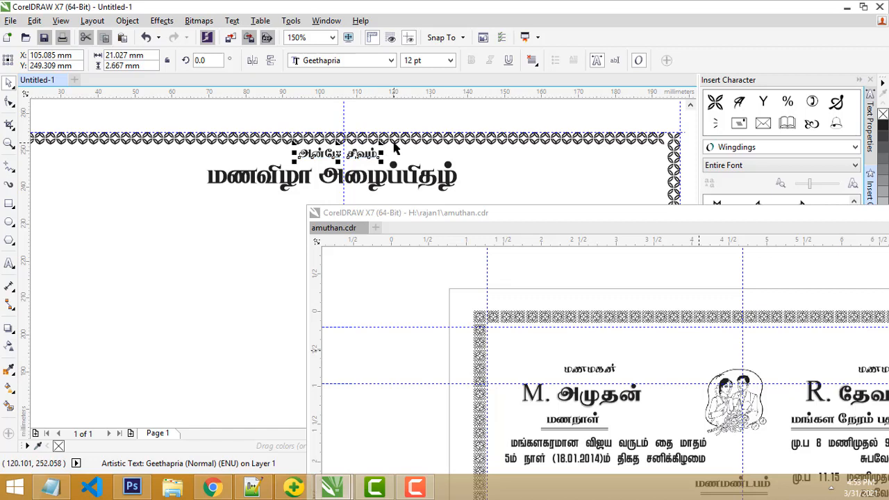
click(621, 224)
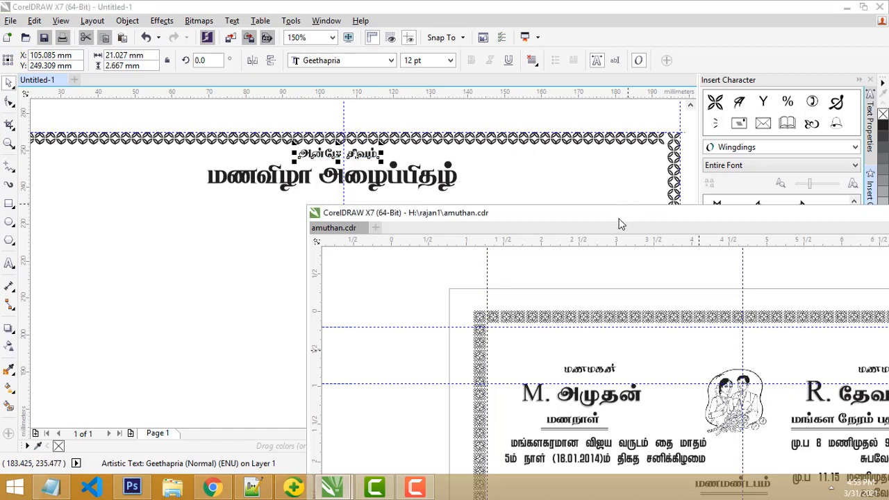
drag(621, 224, 495, 122)
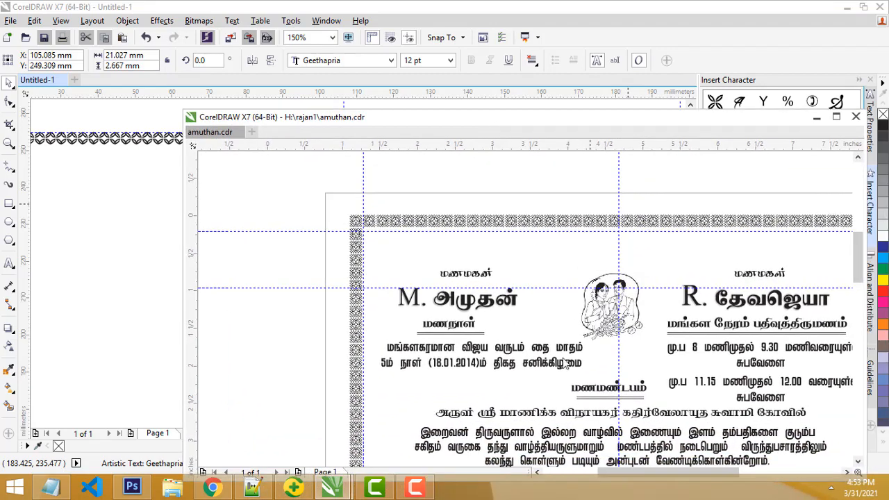
click(495, 307)
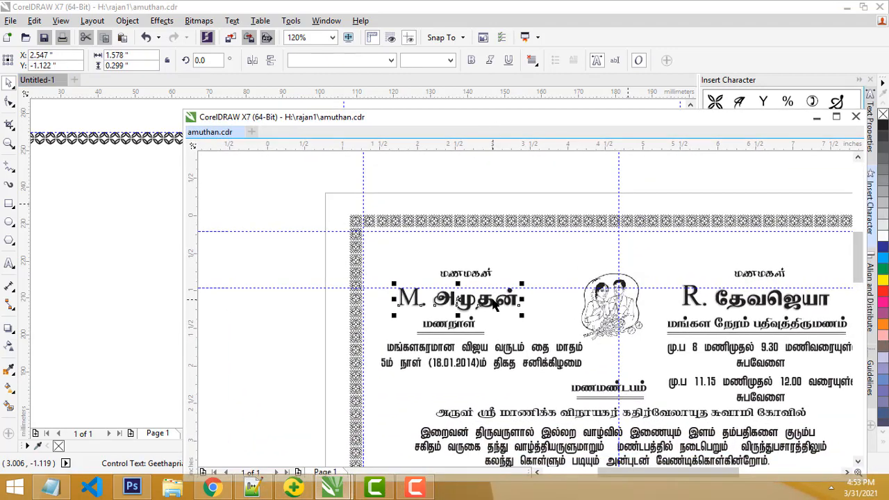
double_click(784, 309)
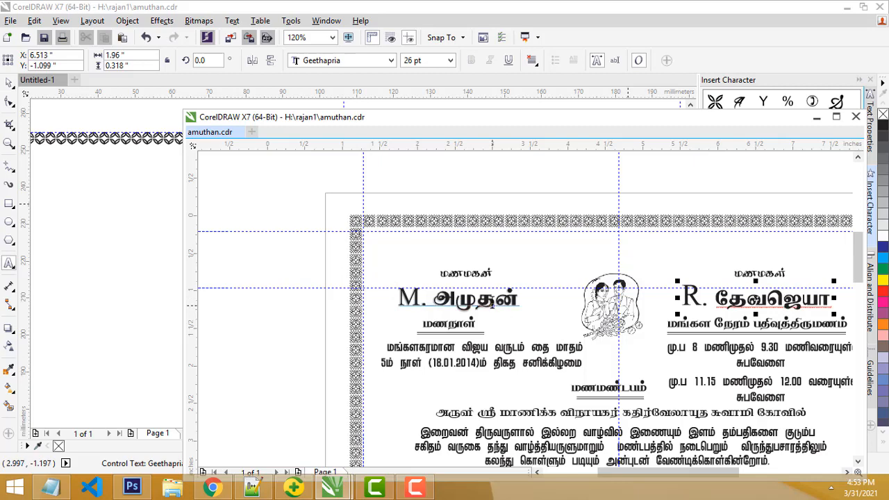
click(497, 305)
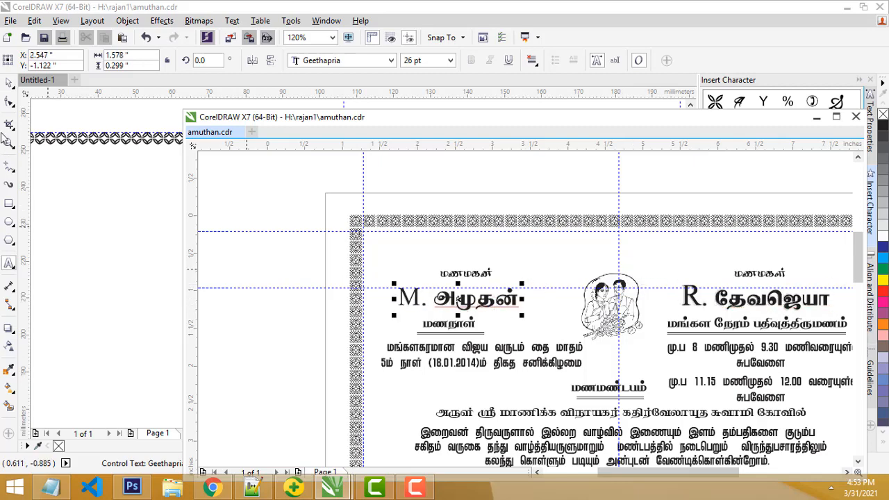
click(10, 85)
scroll(556, 345, down, 2)
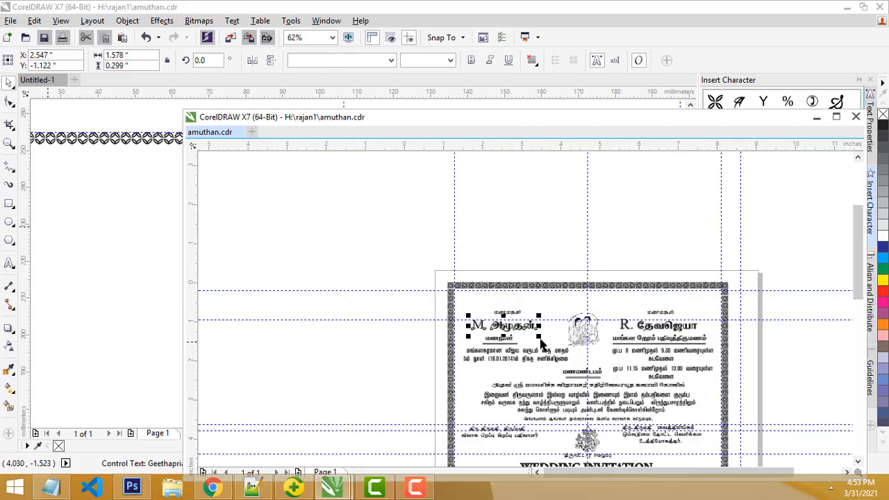
scroll(543, 345, up, 2)
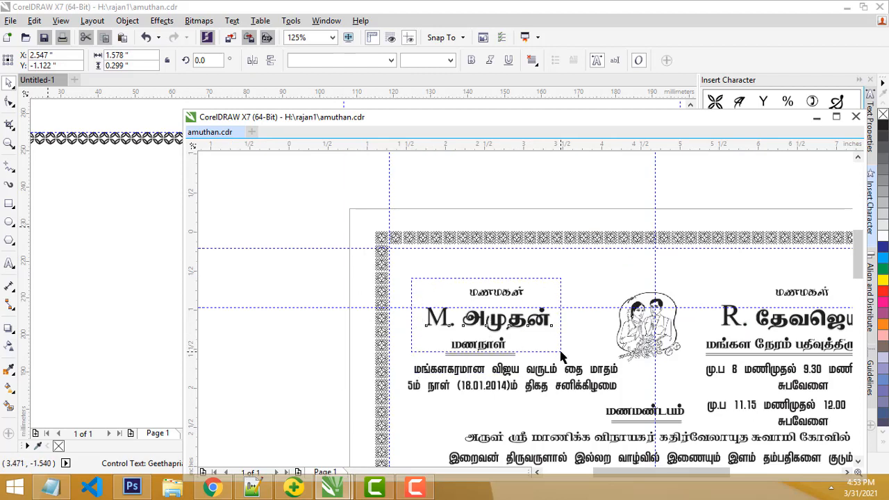
drag(561, 355, 566, 353)
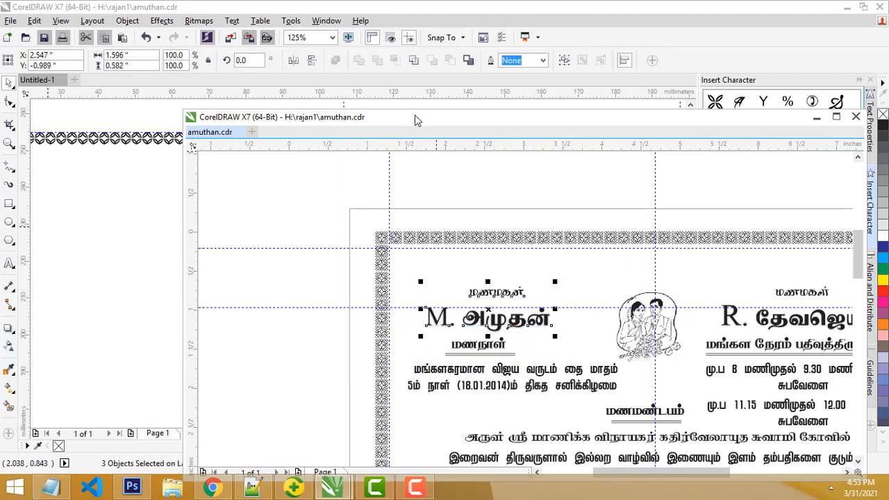
drag(415, 120, 537, 99)
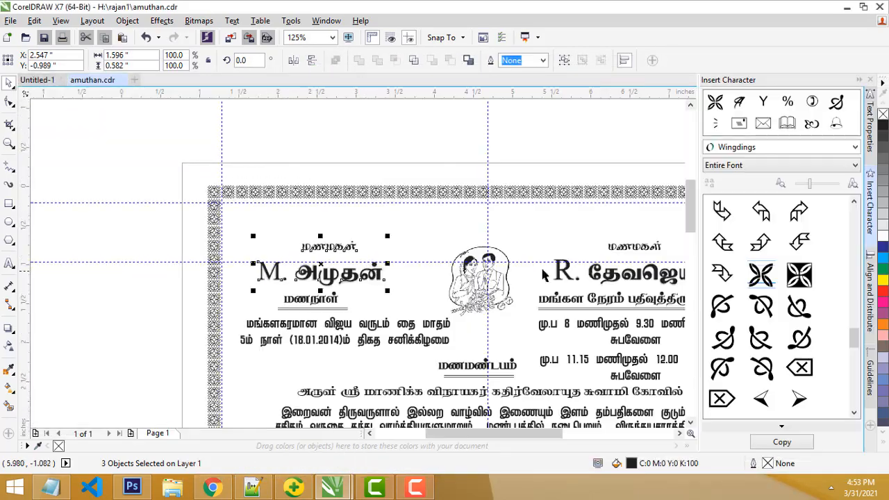
Step: Select the groom's and bride's text blocks with the couple drawing in amuthan.cdr, float that document and transfer the selection into Untitled-1
scroll(416, 280, down, 1)
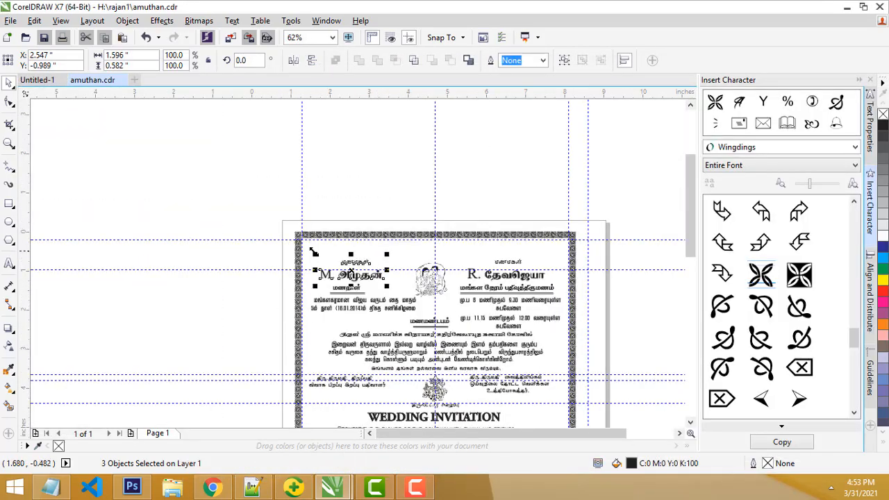
click(312, 257)
drag(472, 316, 565, 318)
mouse_move(501, 280)
mouse_down()
mouse_move(347, 229)
mouse_move(486, 283)
mouse_up()
drag(91, 82, 170, 137)
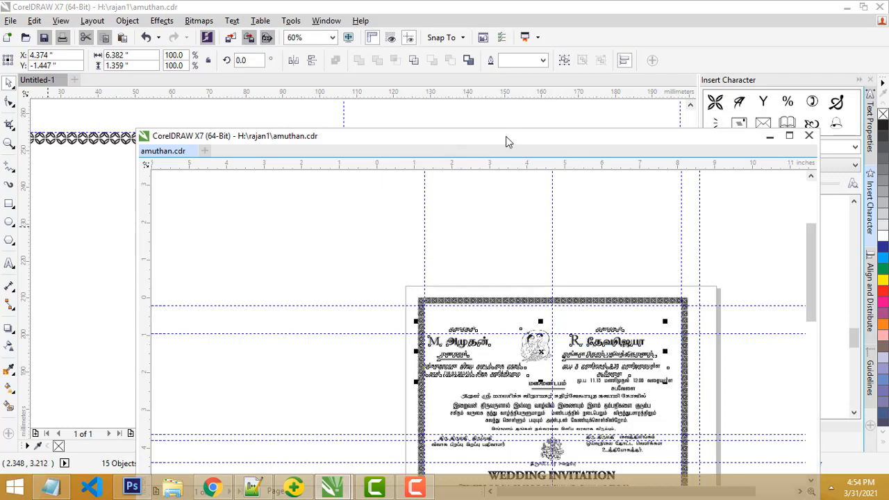
drag(508, 142, 624, 133)
drag(790, 339, 224, 259)
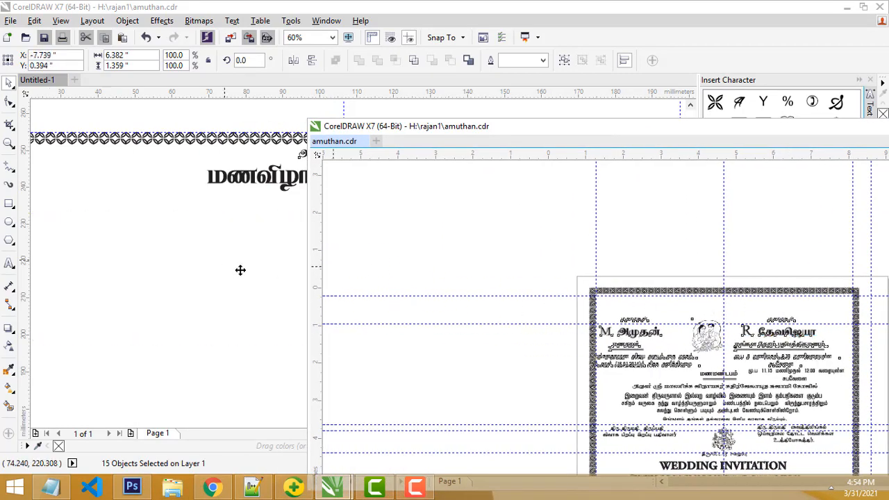
click(241, 361)
scroll(240, 362, down, 1)
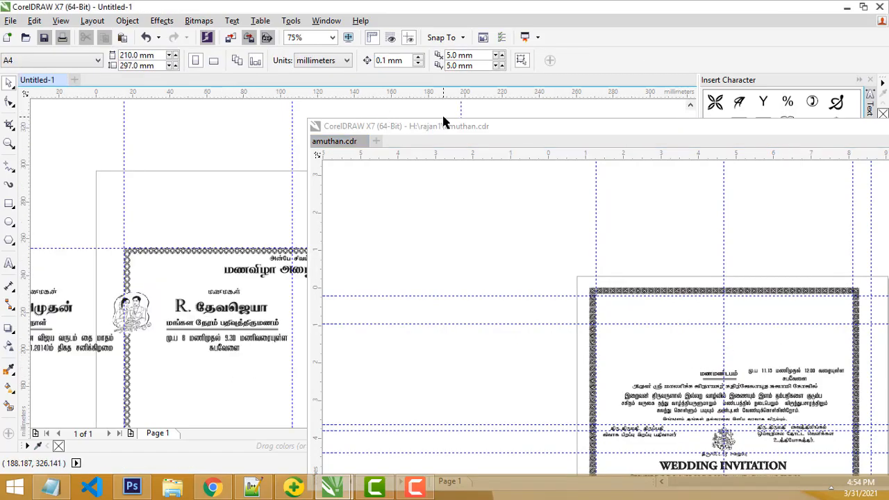
Step: Dock amuthan.cdr again and move the bride's text block in Untitled-1 into the frame's right half, at about X 151.6 mm, Y 214.1 mm
drag(444, 122, 252, 86)
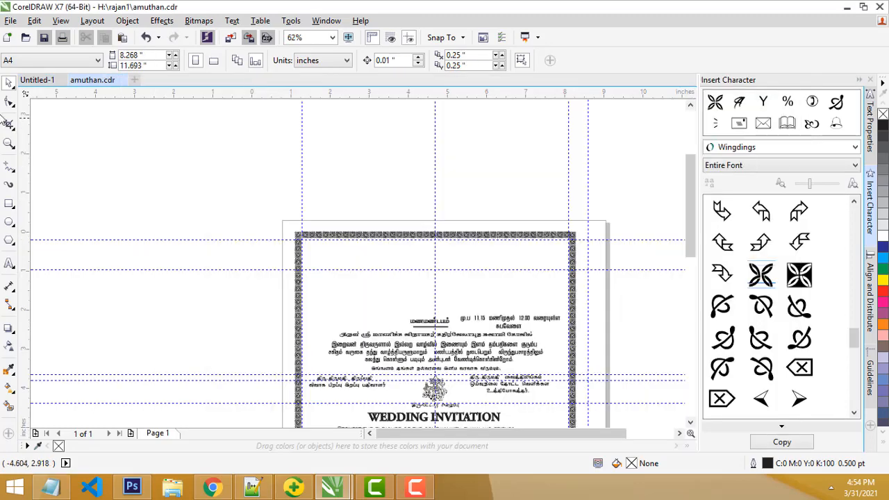
click(42, 80)
scroll(360, 258, down, 1)
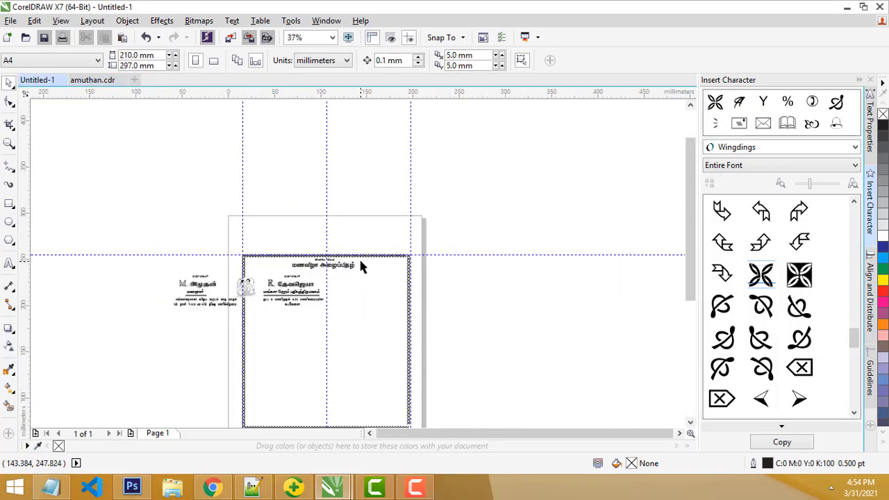
scroll(249, 324, up, 1)
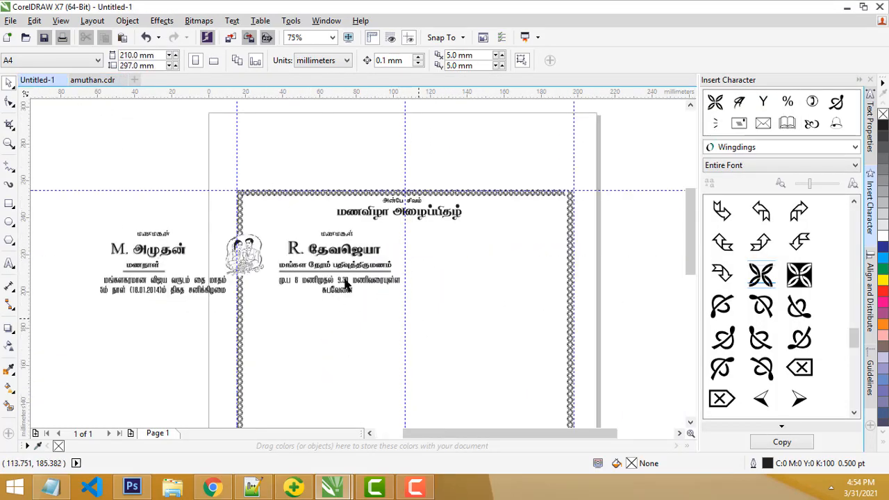
drag(417, 316, 247, 231)
drag(334, 254, 475, 257)
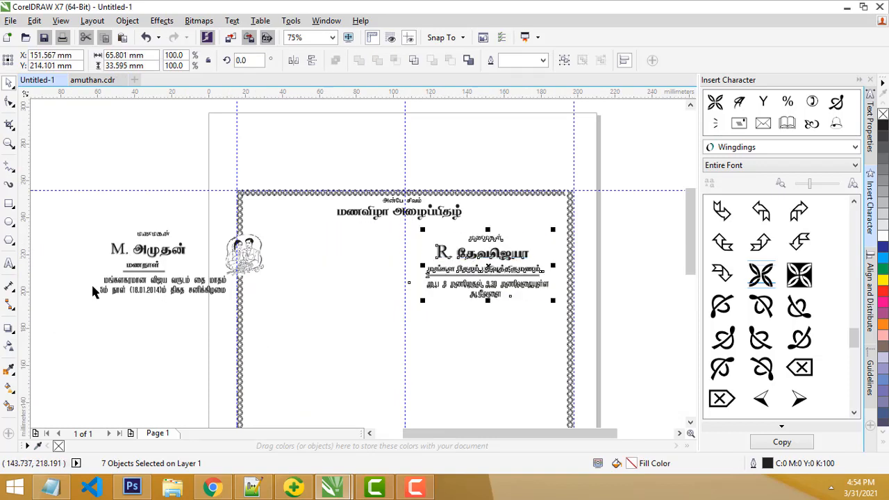
Step: Move the groom's text block with its date lines into the frame's left half, at about X 55.3 mm, Y 212.3 mm
drag(85, 198, 220, 302)
click(78, 225)
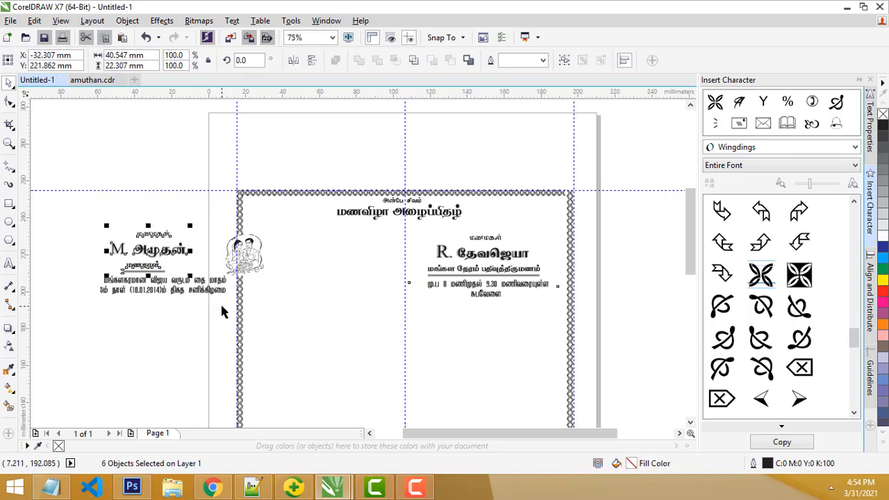
shift+click(176, 291)
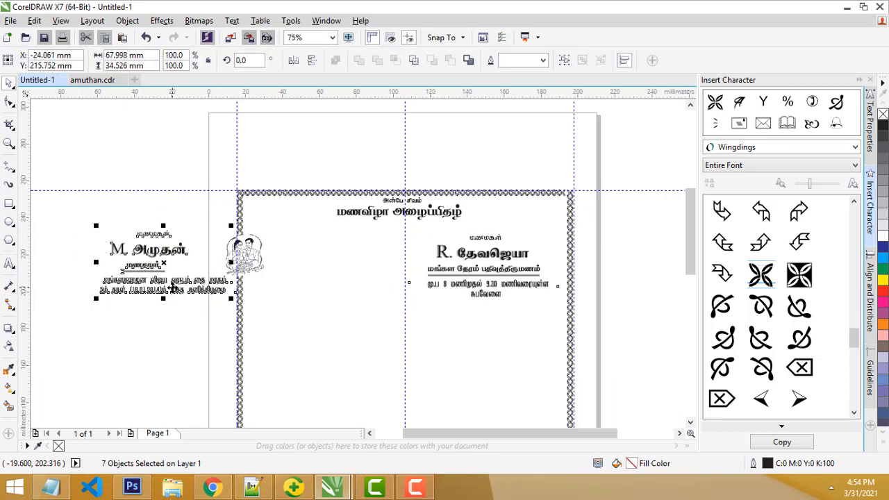
drag(172, 280, 305, 286)
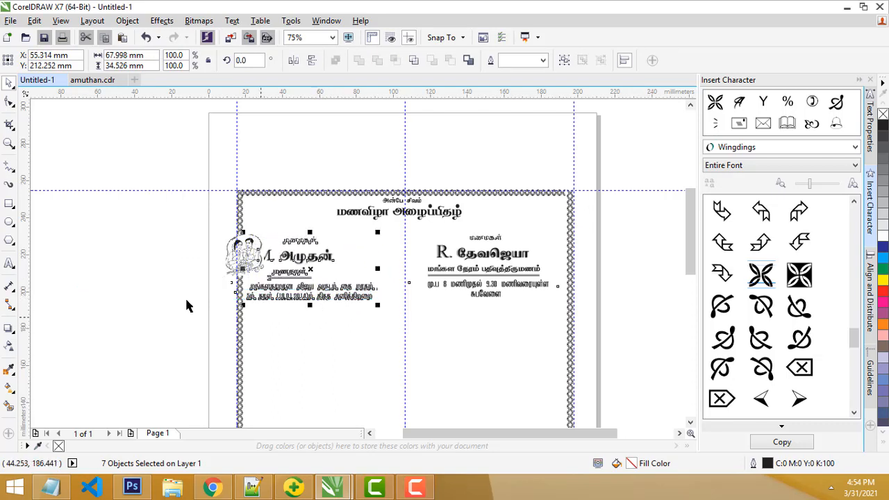
Step: Move the couple drawing onto the center guideline between the two text blocks, at about X 106.9 mm, Y 215.7 mm
click(151, 274)
drag(254, 259, 402, 268)
scroll(424, 295, up, 2)
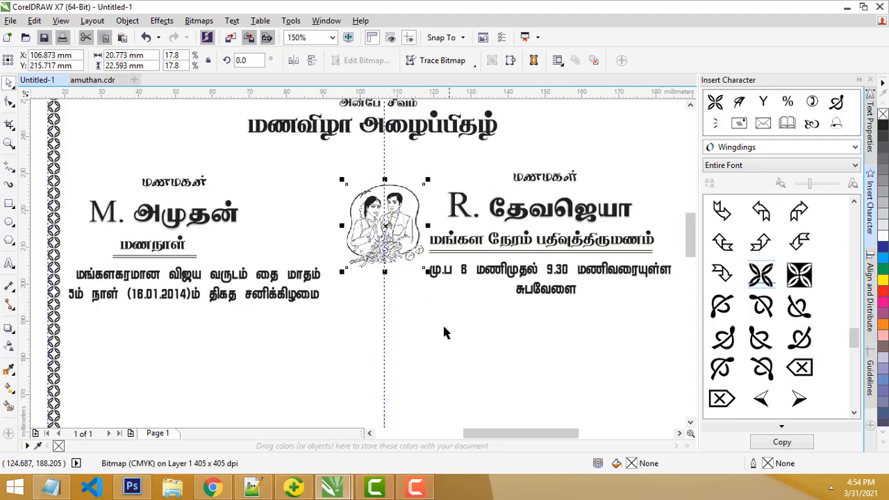
scroll(444, 327, down, 2)
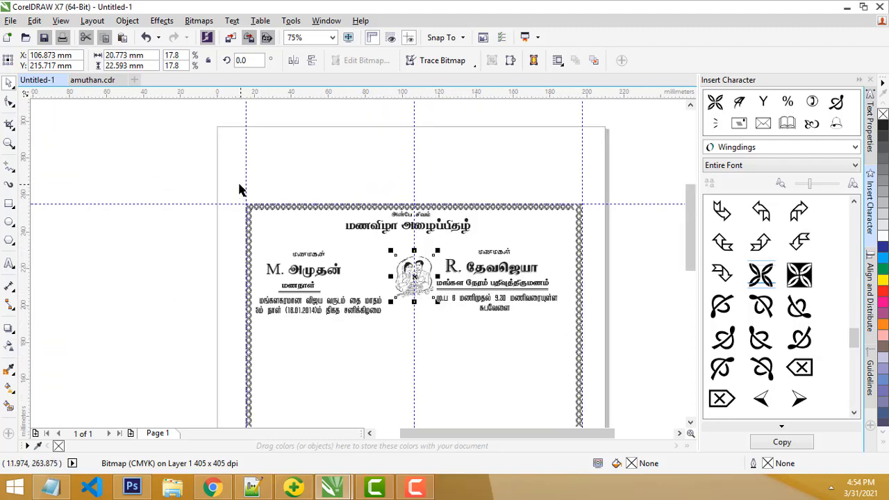
Step: Place the ruler origin on the frame's left guideline and change the ruler units to inches
drag(25, 94, 249, 105)
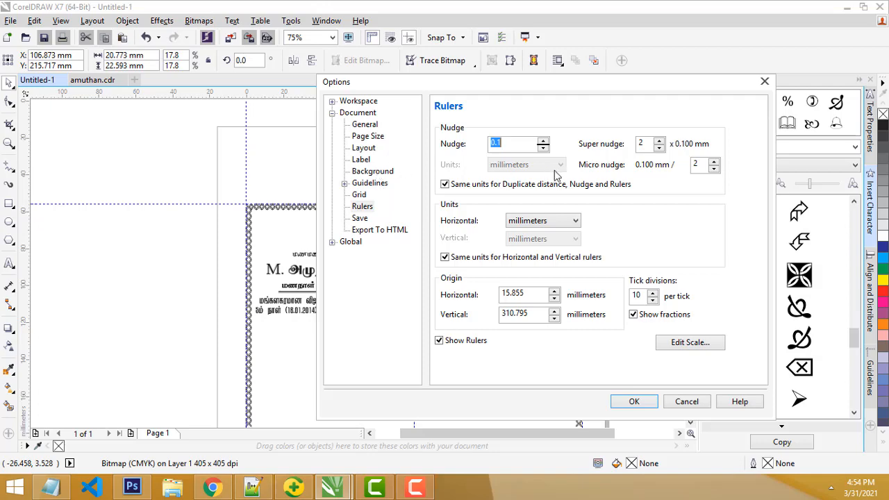
click(546, 221)
click(540, 232)
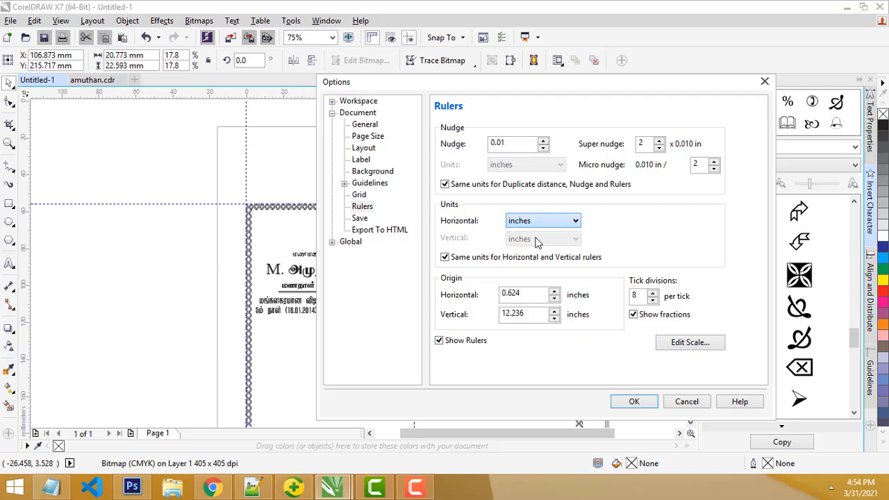
click(632, 401)
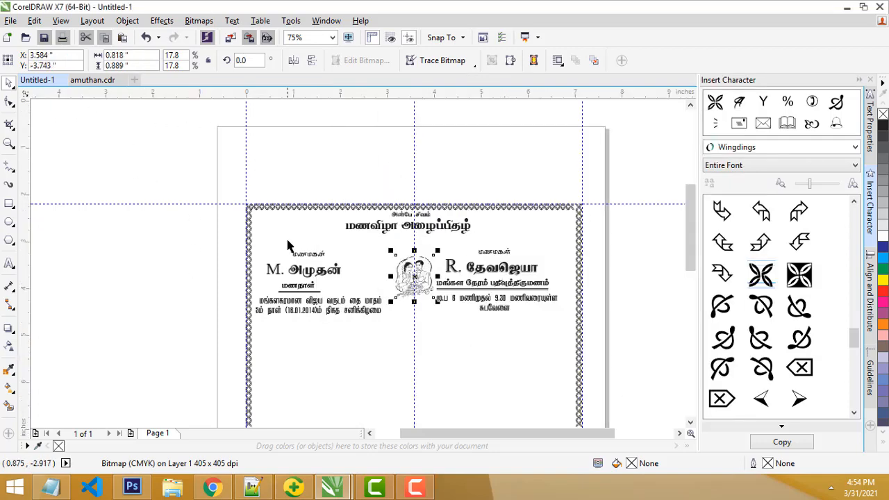
Step: Use the ruler origin to place a vertical margin guideline about 1/4 inch inside the frame's left edge
scroll(288, 246, up, 1)
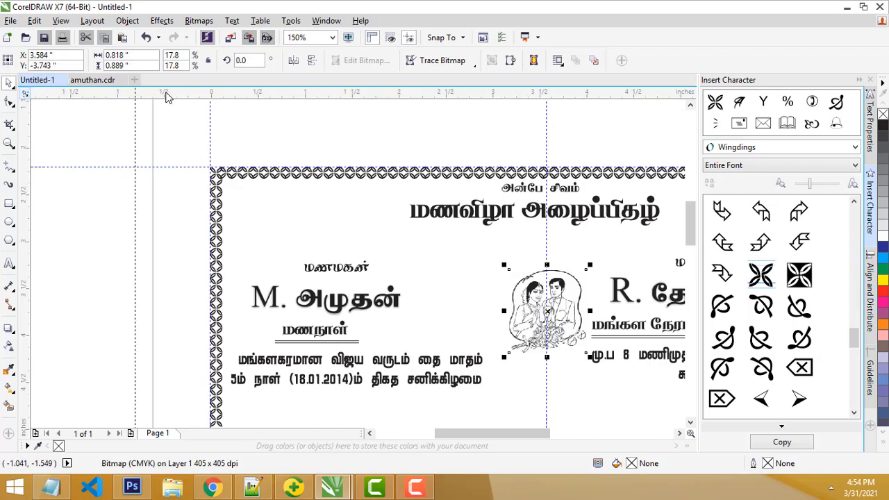
drag(166, 97, 236, 93)
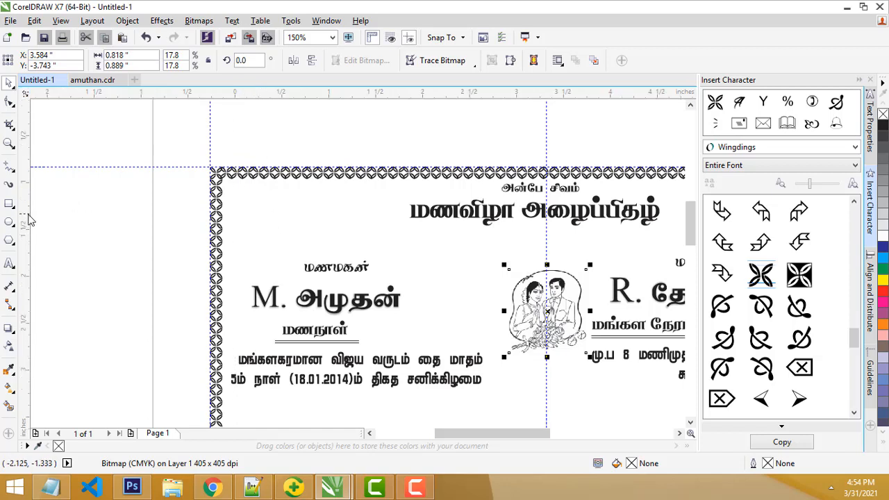
drag(167, 218, 237, 220)
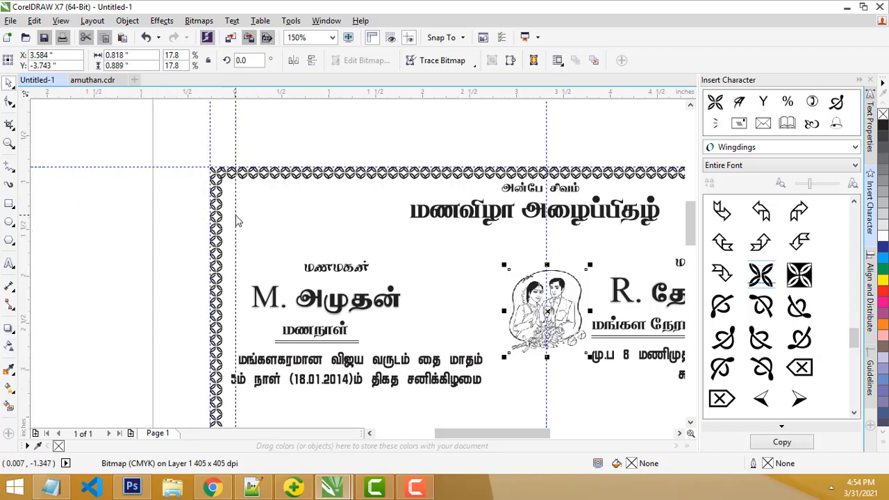
click(236, 221)
scroll(236, 221, down, 1)
scroll(260, 291, down, 1)
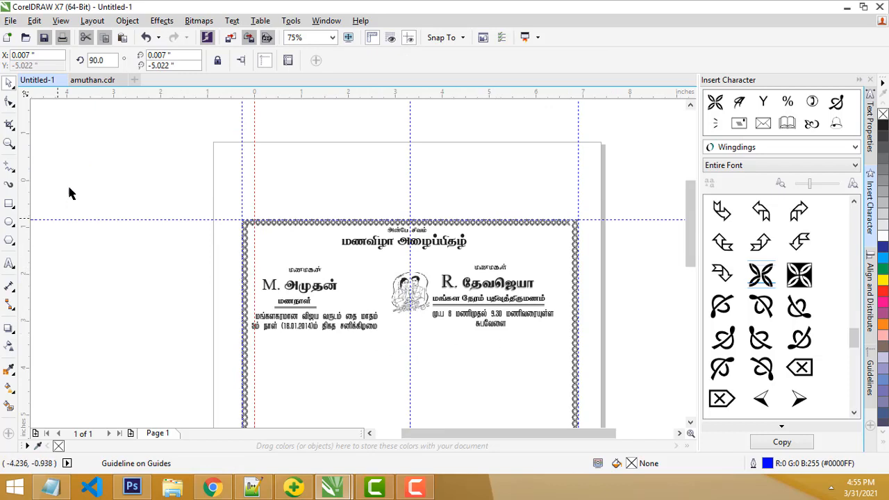
Step: Set the ruler origin on the frame's right edge and place a vertical guideline 0.264 inch inside that edge
drag(24, 99, 578, 88)
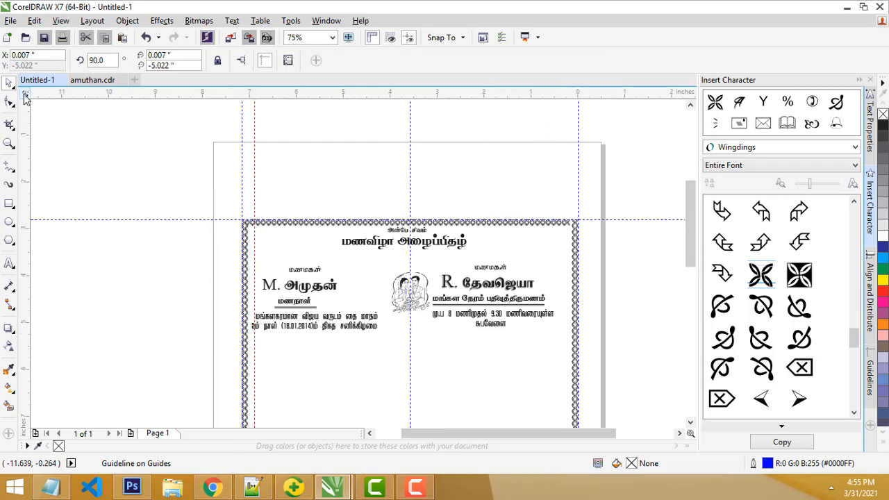
drag(24, 98, 567, 101)
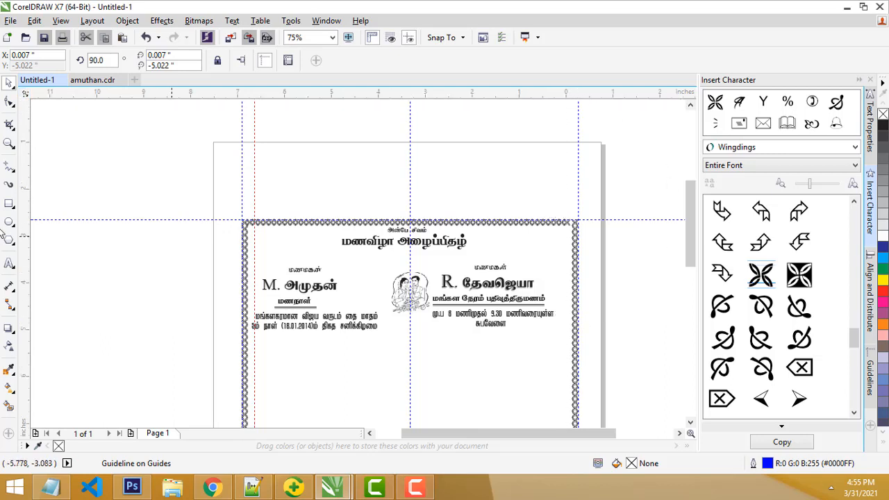
drag(29, 227, 558, 225)
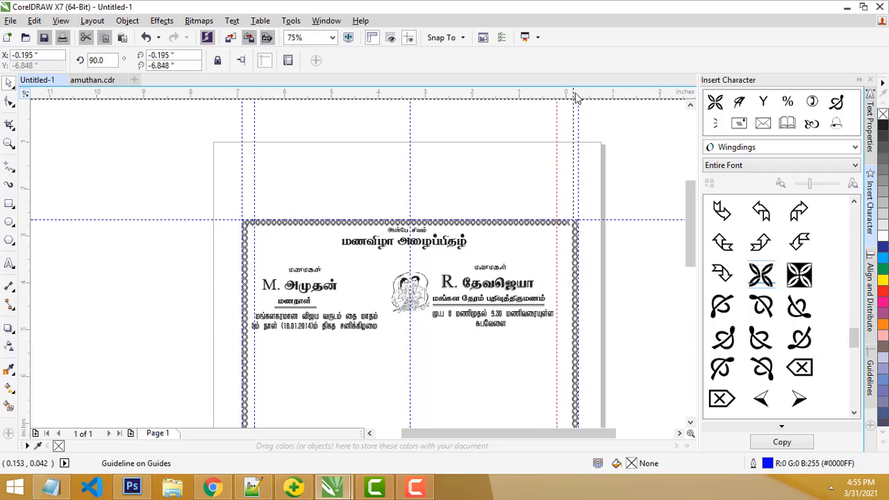
drag(581, 95, 580, 98)
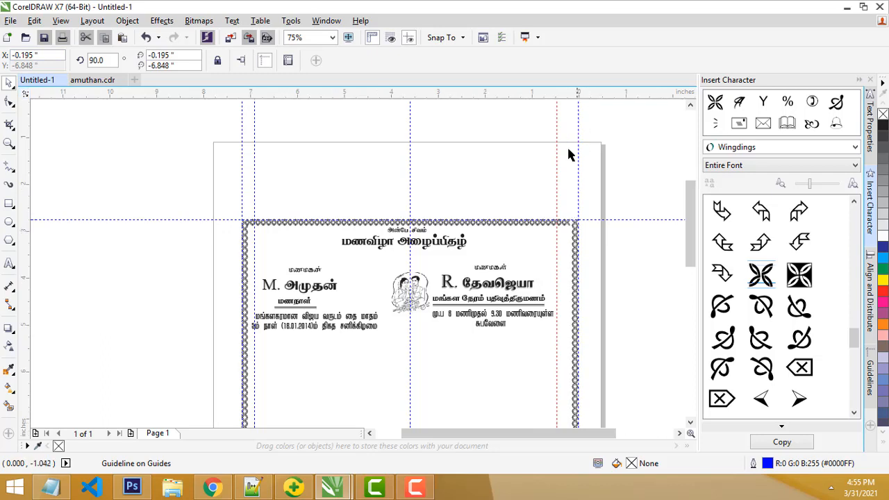
drag(555, 153, 567, 153)
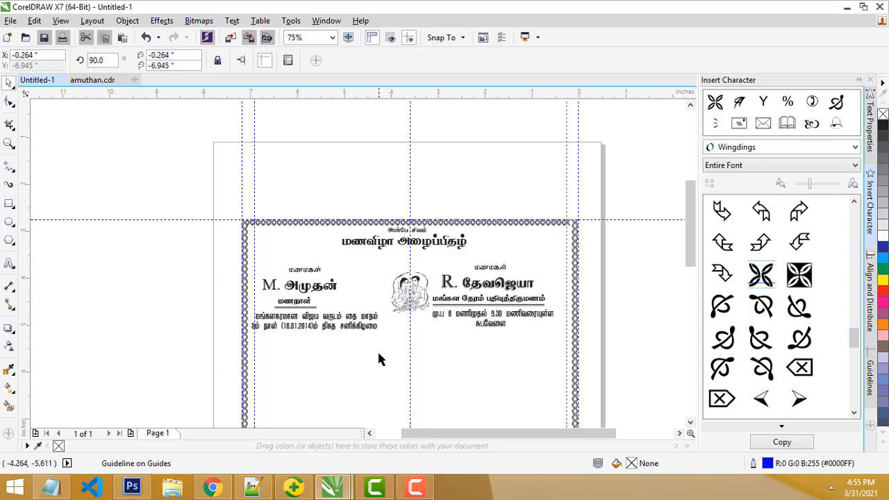
Step: Move the groom's heading and the name below it to the right, centering them in the frame's left half
drag(275, 297, 242, 265)
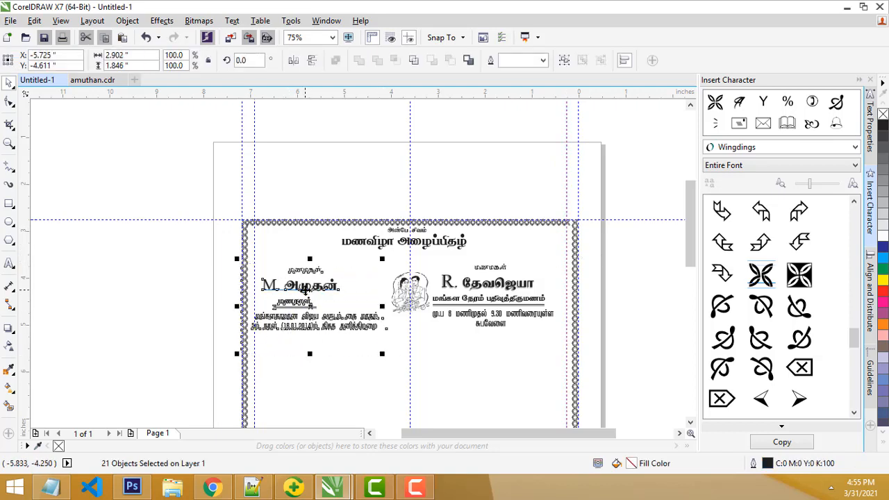
click(316, 356)
drag(378, 355, 259, 271)
scroll(348, 367, up, 2)
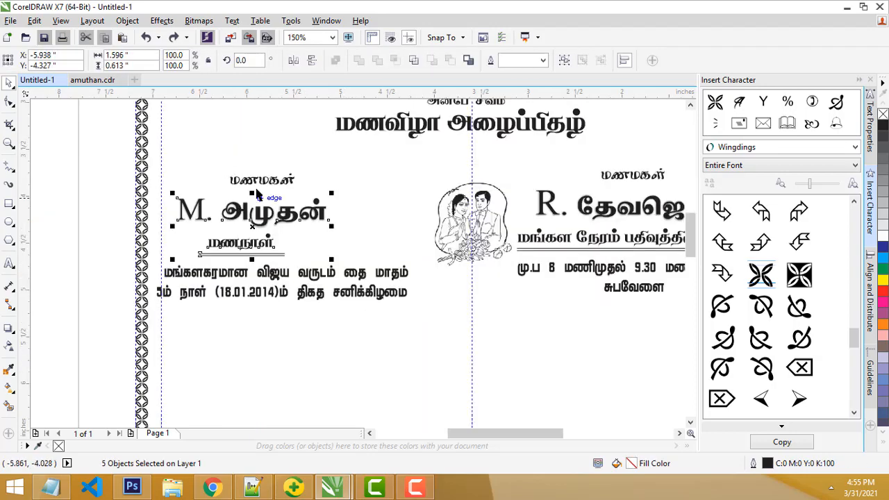
click(257, 182)
drag(258, 182, 280, 182)
click(264, 221)
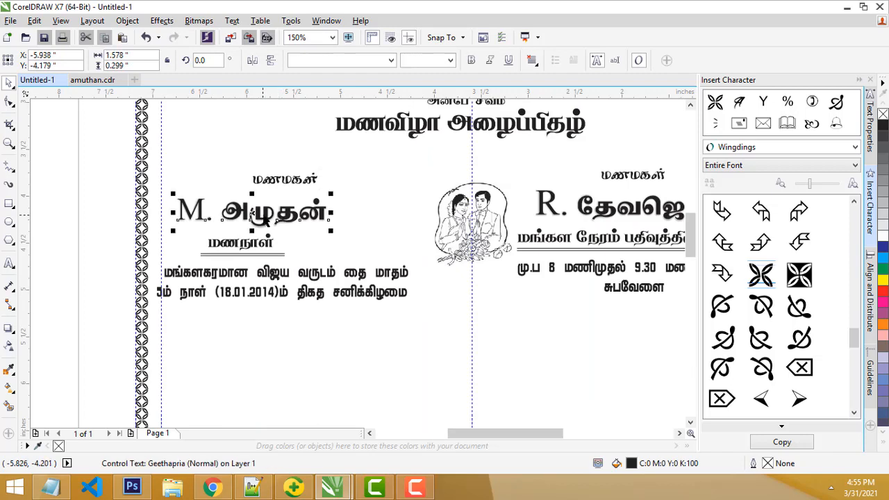
drag(264, 221, 307, 218)
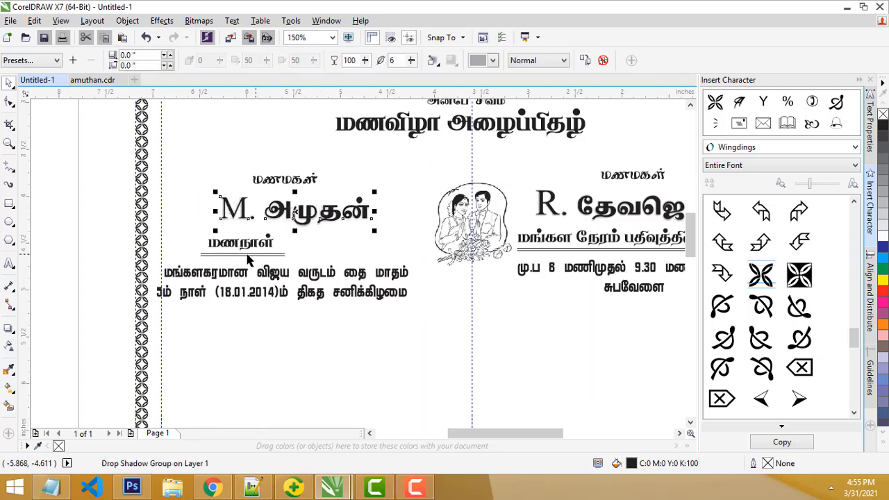
Step: Move the மணநாள் label to the right beneath the groom's name and delete its old double underline
drag(250, 244, 308, 254)
click(330, 332)
key(ctrl+z)
click(295, 264)
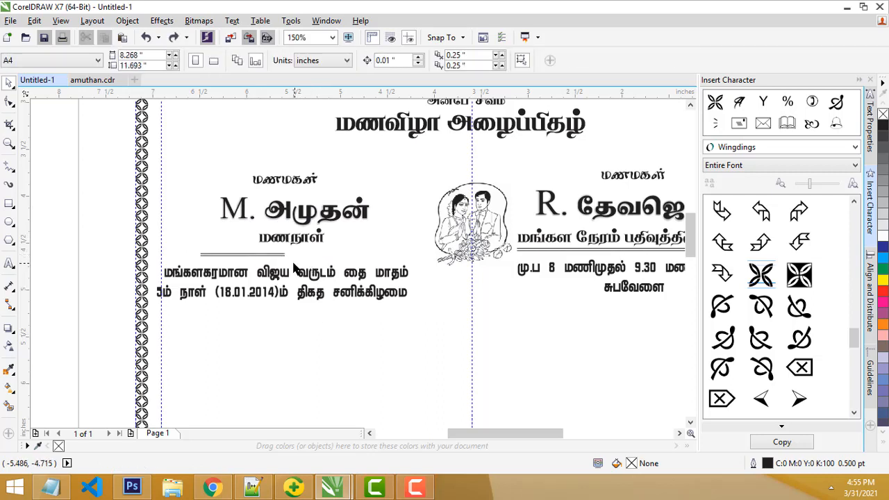
drag(197, 241, 295, 264)
key(Delete)
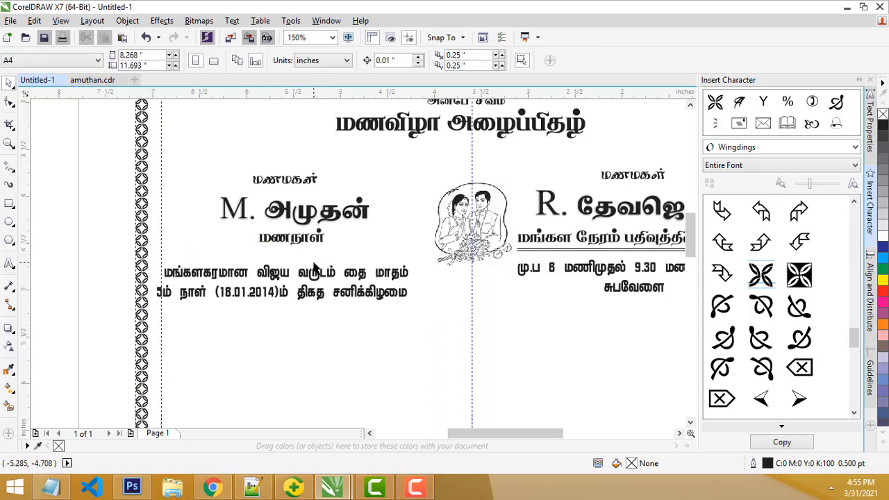
Step: Draw a horizontal line about 1.18 inch long under மணநாள் and duplicate it just below to form a double underline
click(9, 166)
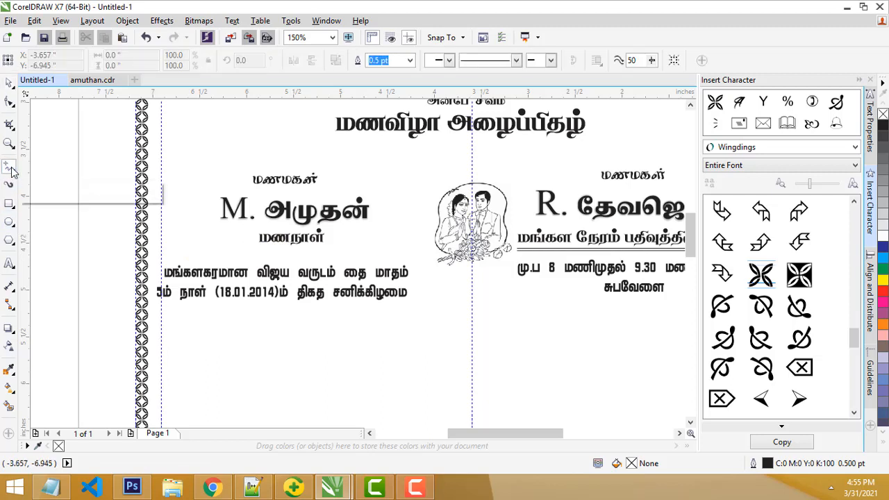
click(234, 246)
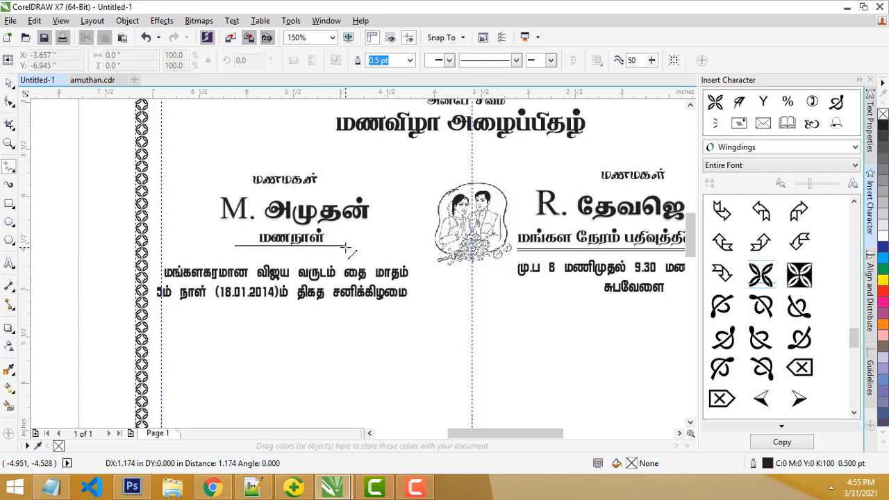
click(346, 247)
key(space)
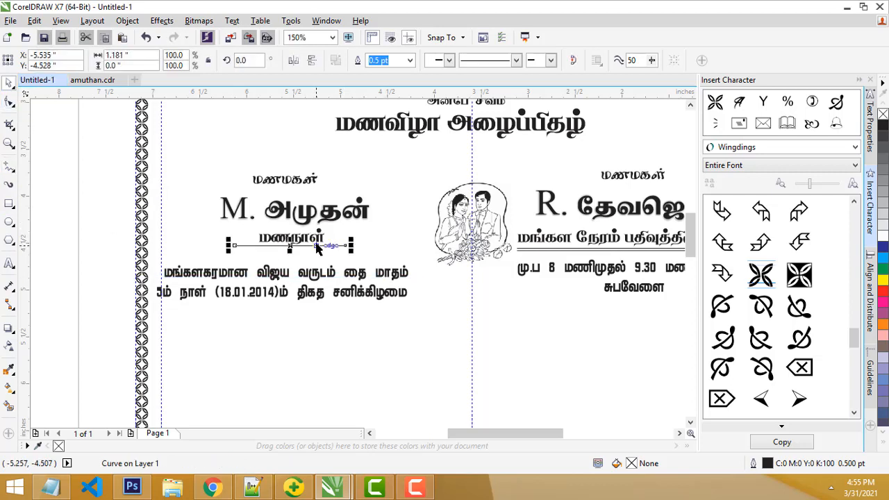
drag(317, 249, 279, 242)
scroll(316, 254, up, 2)
click(326, 256)
scroll(313, 254, down, 3)
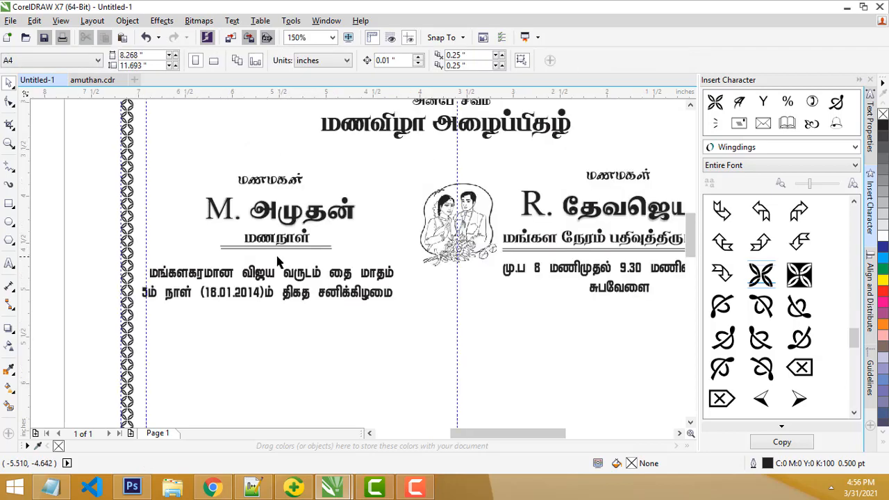
Step: Select both underlines beneath மணநாள் and nudge them slightly down from the text
scroll(292, 254, up, 3)
click(303, 234)
shift+click(306, 229)
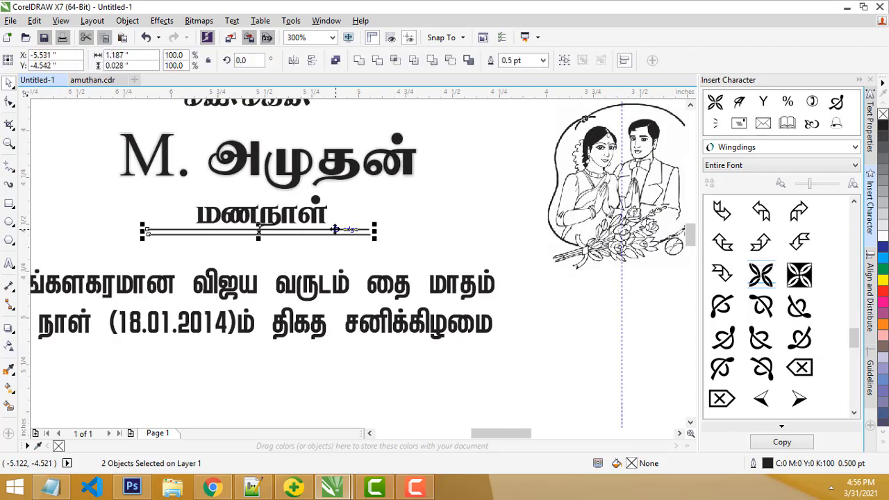
click(306, 248)
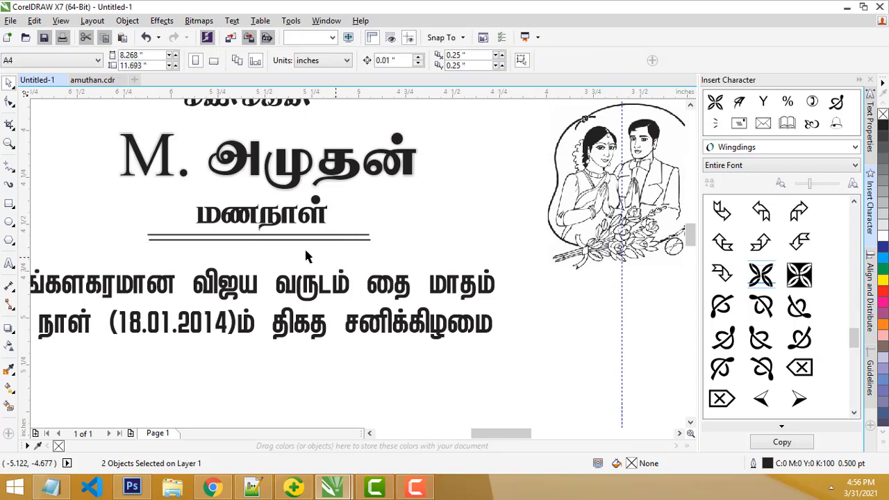
Step: Move the groom's two date lines to the right so they sit inside the left margin guideline
scroll(291, 256, down, 3)
drag(258, 268, 267, 268)
click(361, 294)
scroll(347, 282, up, 2)
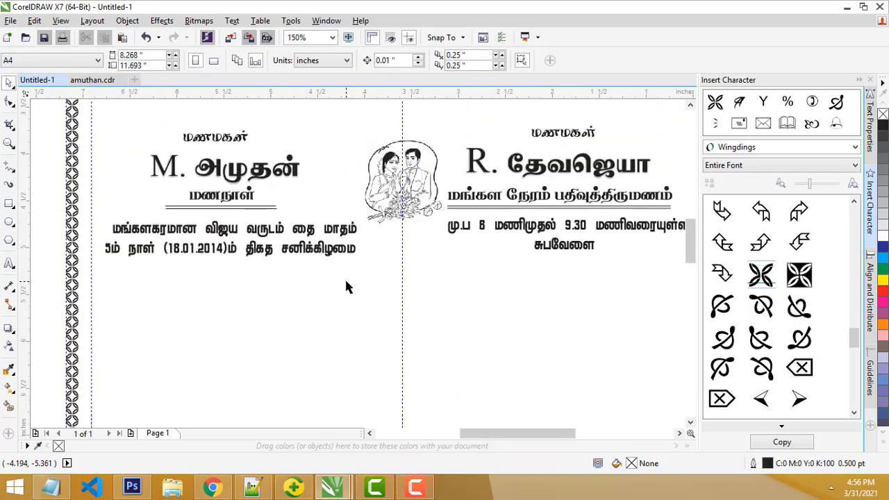
Step: Try offsetting the drop shadow of the bride's name horizontally by about 0.235 inch
scroll(492, 273, down, 3)
scroll(490, 272, up, 3)
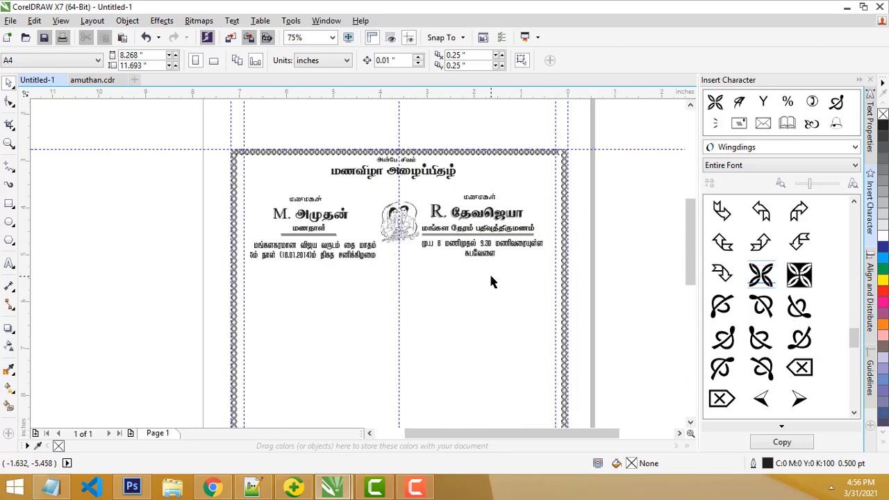
double_click(446, 148)
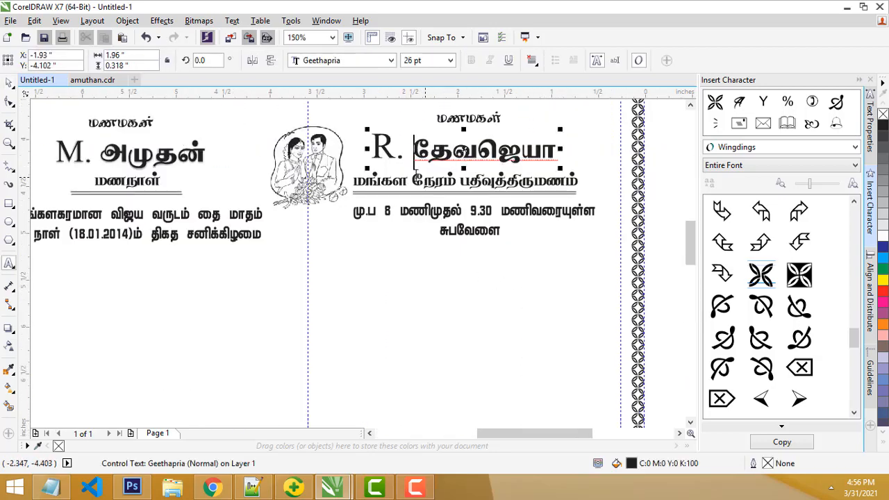
drag(417, 150, 583, 151)
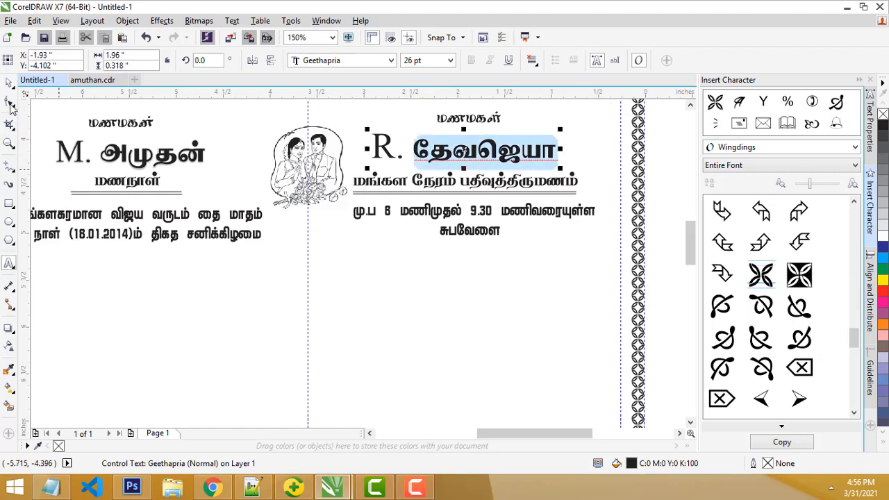
click(9, 331)
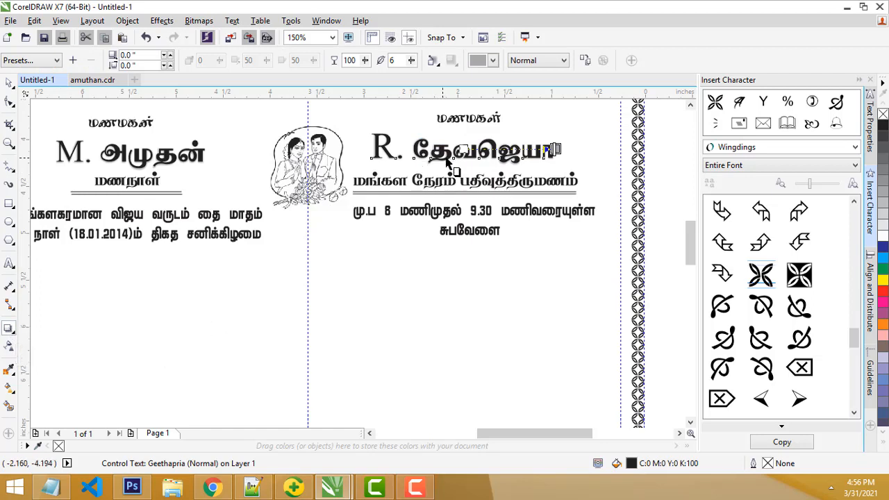
drag(431, 146, 578, 150)
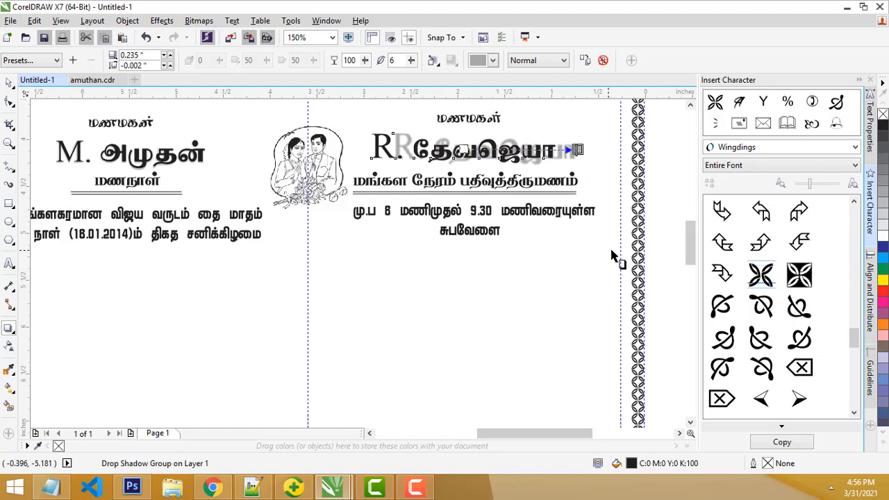
Step: Try a feathering of 17 on the bride's name shadow, then undo the shadow changes and deselect the name
click(41, 60)
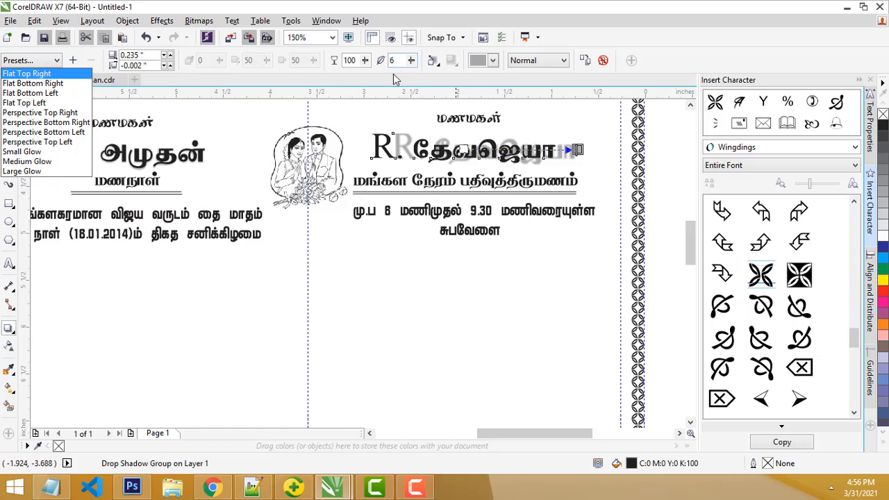
click(412, 60)
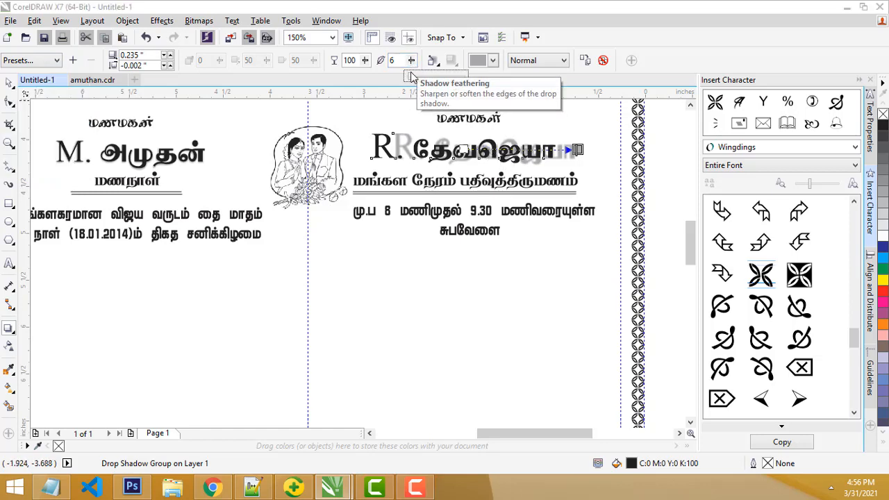
drag(412, 73, 416, 76)
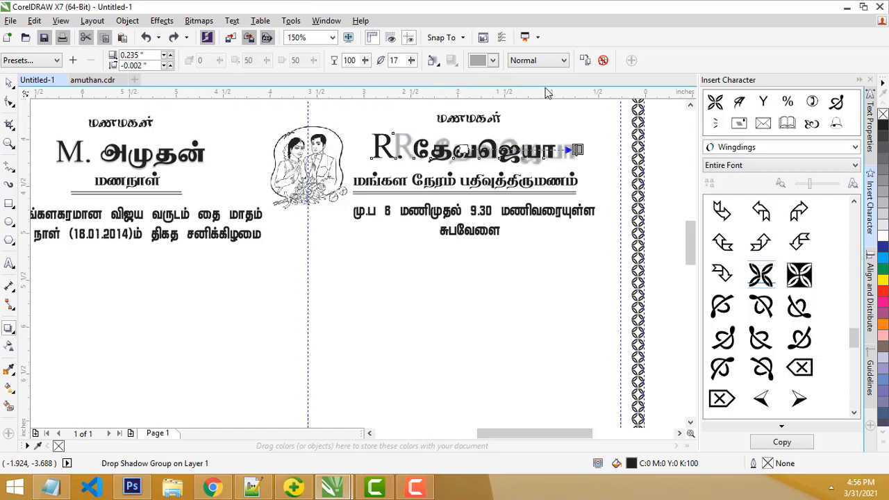
key(ctrl+z)
click(9, 82)
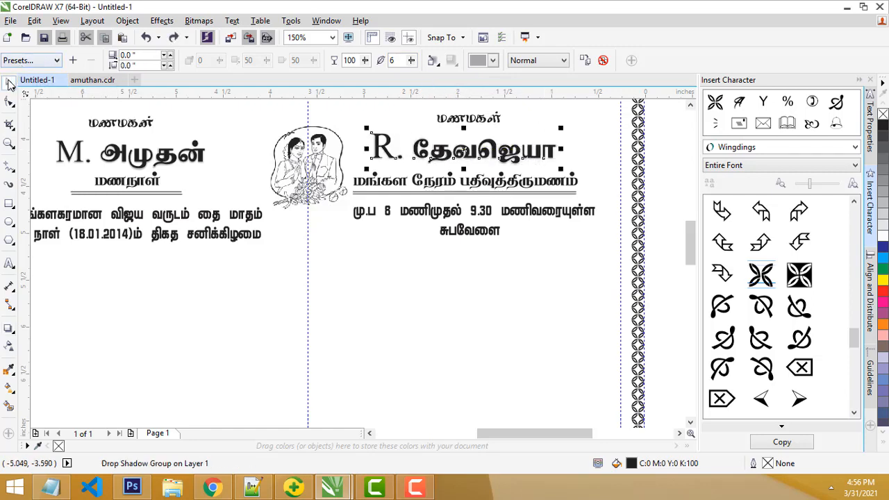
click(312, 310)
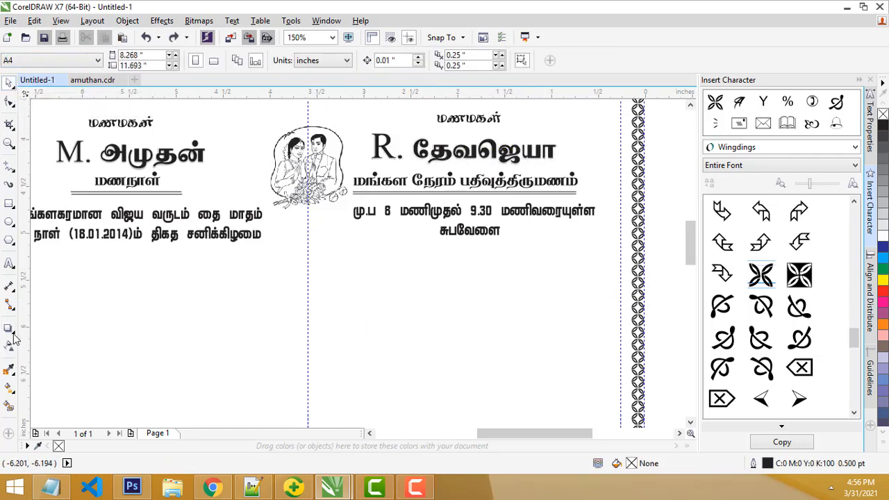
Step: Add sample artistic text with the start of the bride's Tamil name in the Mullai font below the couple drawing
click(9, 263)
click(326, 306)
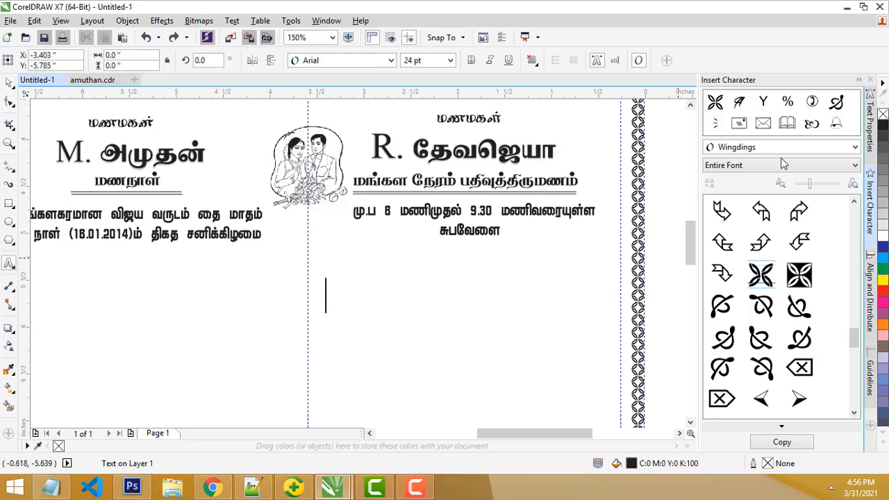
text(N)
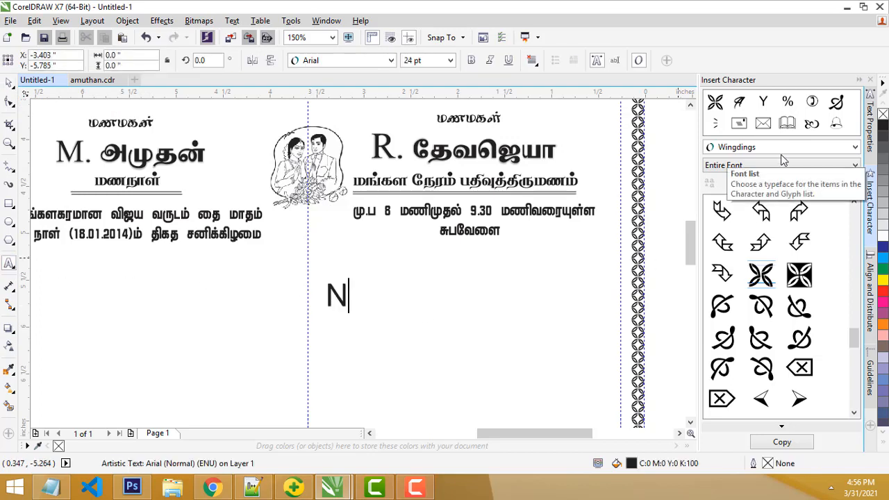
key(BackSpace)
click(348, 61)
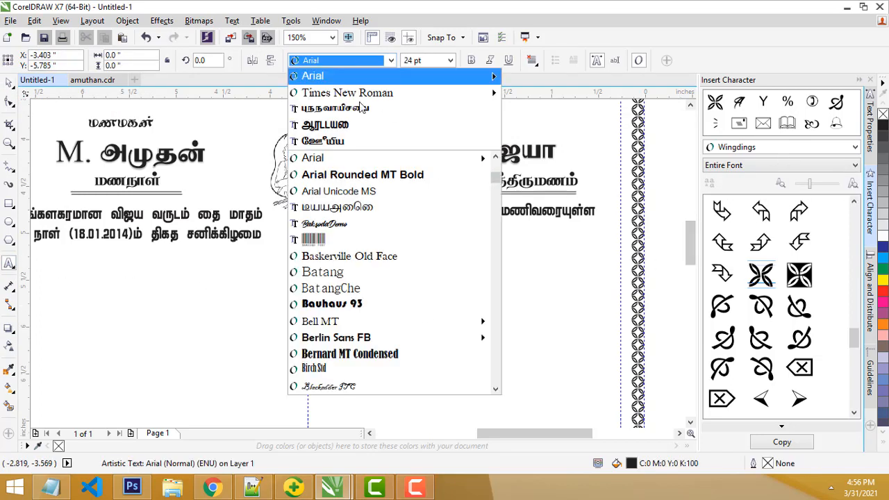
click(389, 107)
text(Nk)
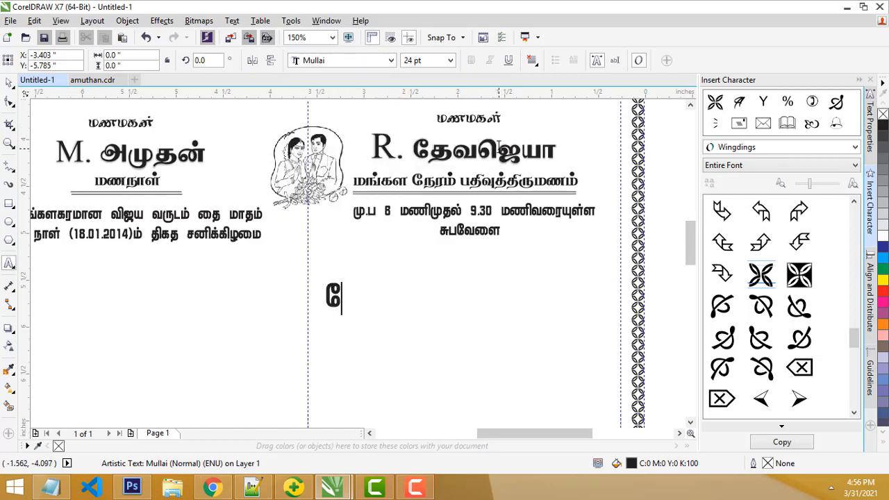
key(BackSpace)
text(j)
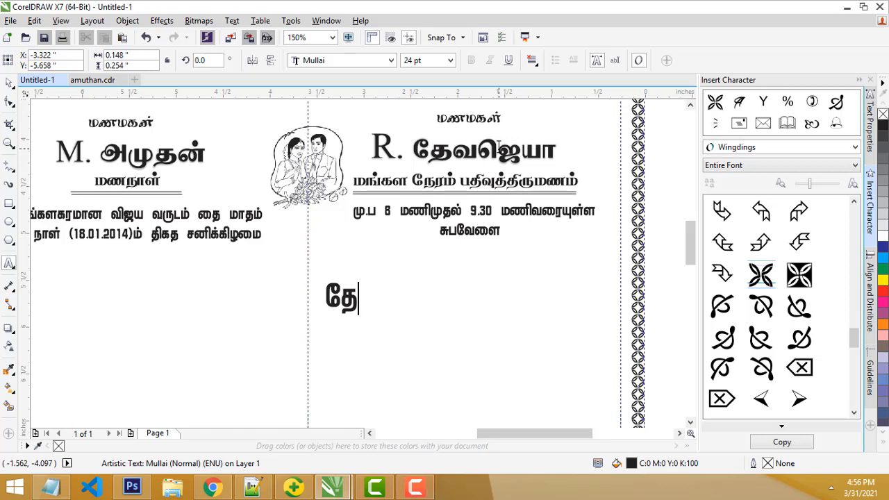
text(e)
key(BackSpace)
text(r)
key(BackSpace)
text(t)
scroll(332, 302, up, 1)
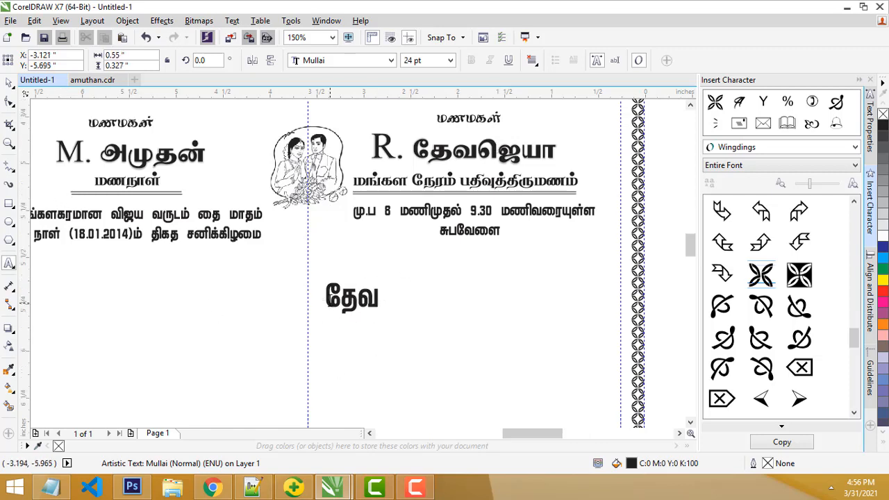
Step: Apply a horizontal drop shadow to the sample Tamil text
click(8, 84)
click(416, 337)
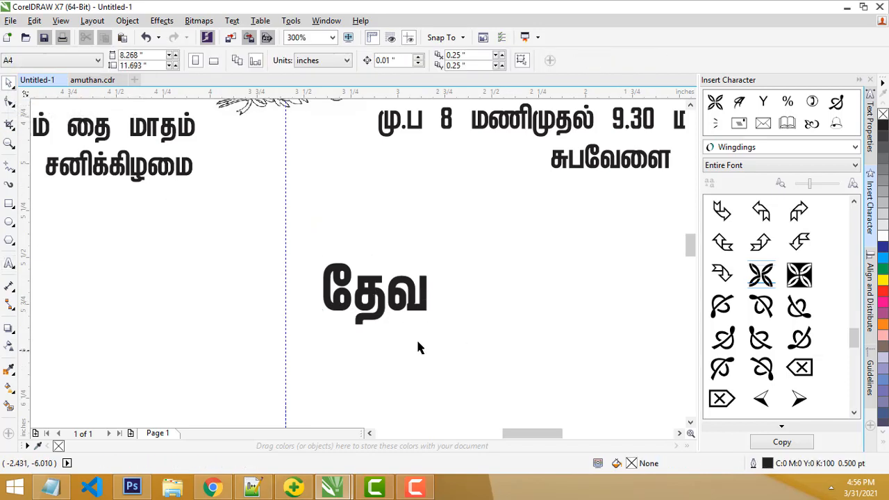
click(405, 303)
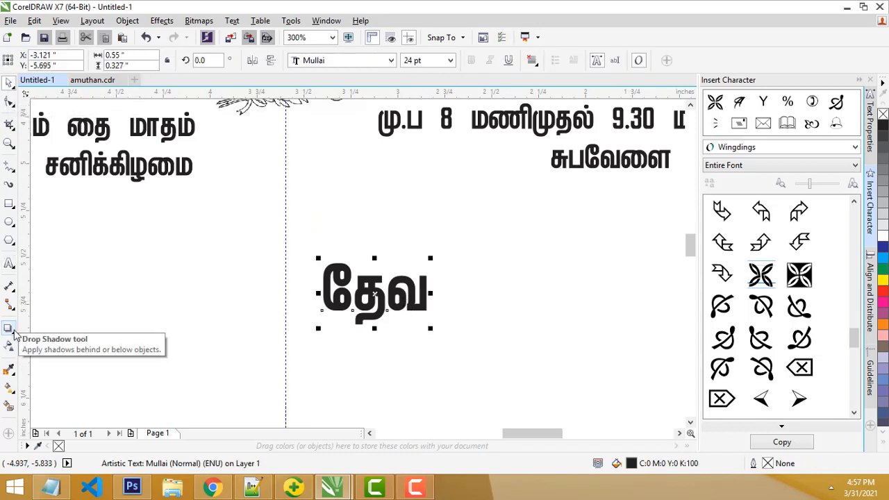
click(9, 328)
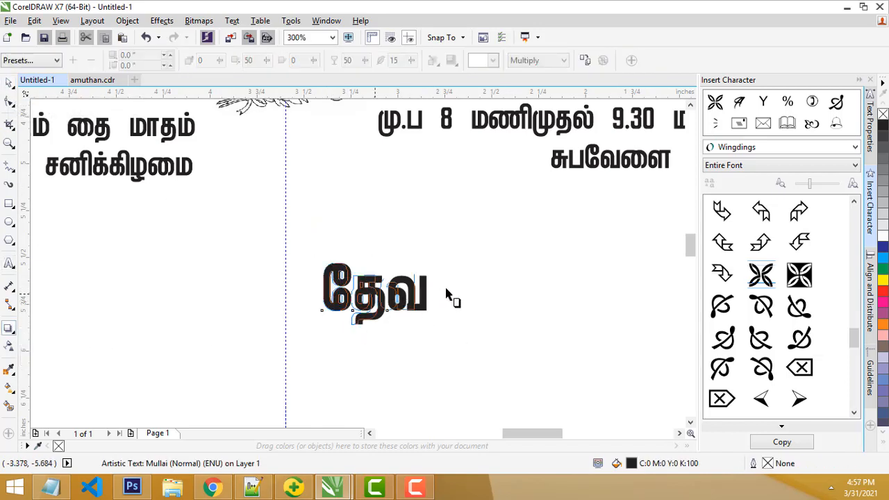
drag(452, 294, 432, 296)
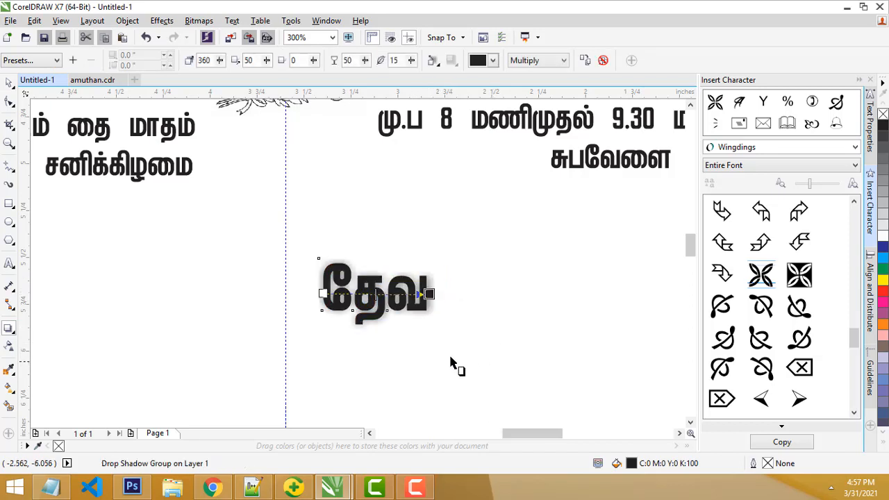
Step: Set the sample text's drop shadow feathering to 11 and its opacity to 40
scroll(409, 307, up, 2)
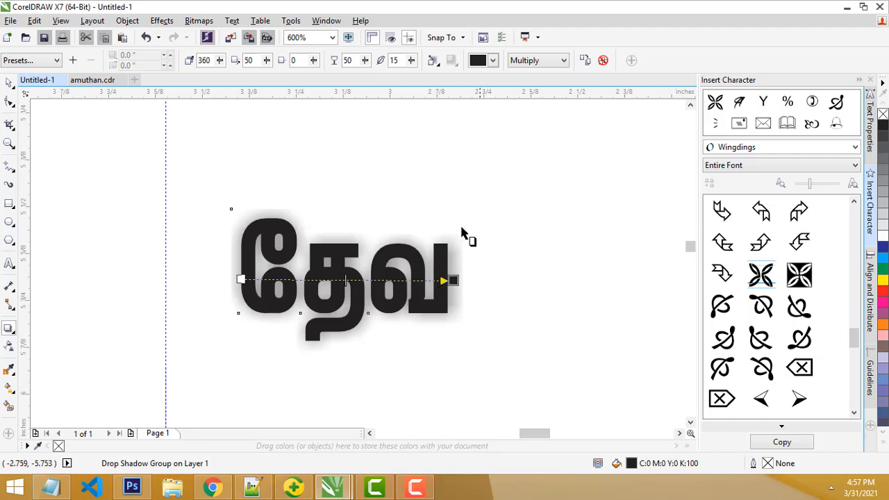
drag(411, 61, 411, 82)
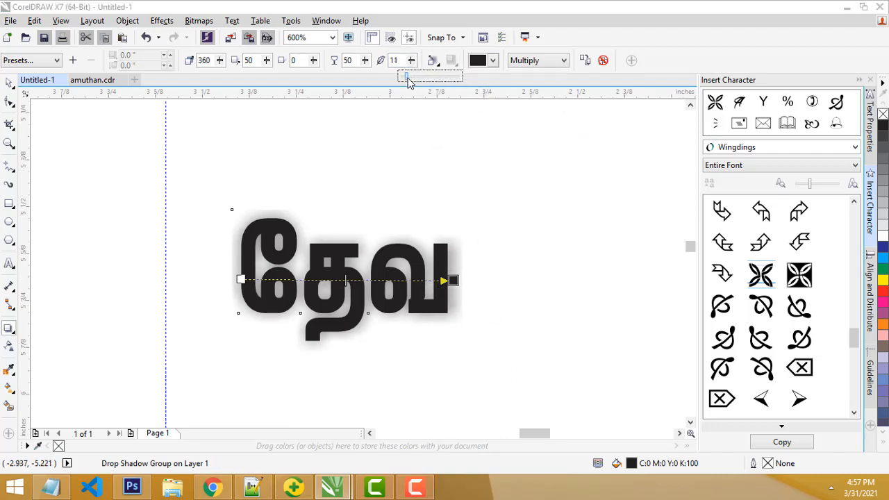
drag(409, 82, 361, 79)
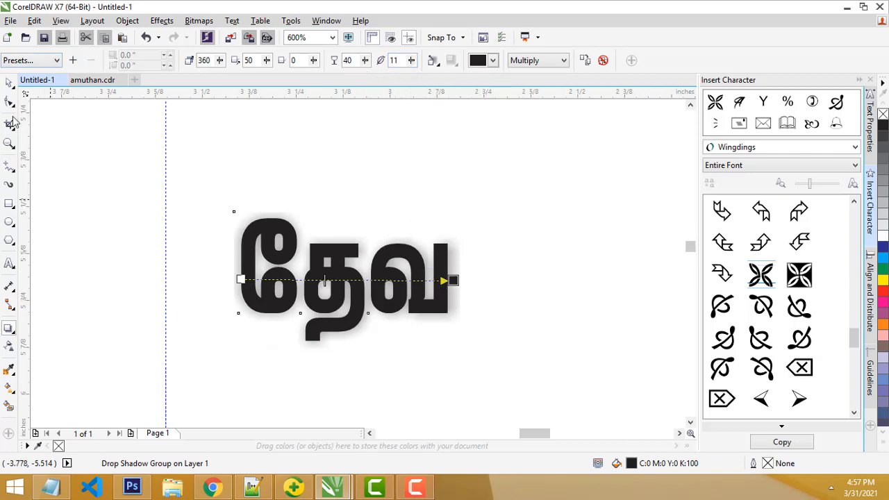
Step: Delete the shadowed sample text from below the couple drawing
click(9, 82)
scroll(303, 212, down, 2)
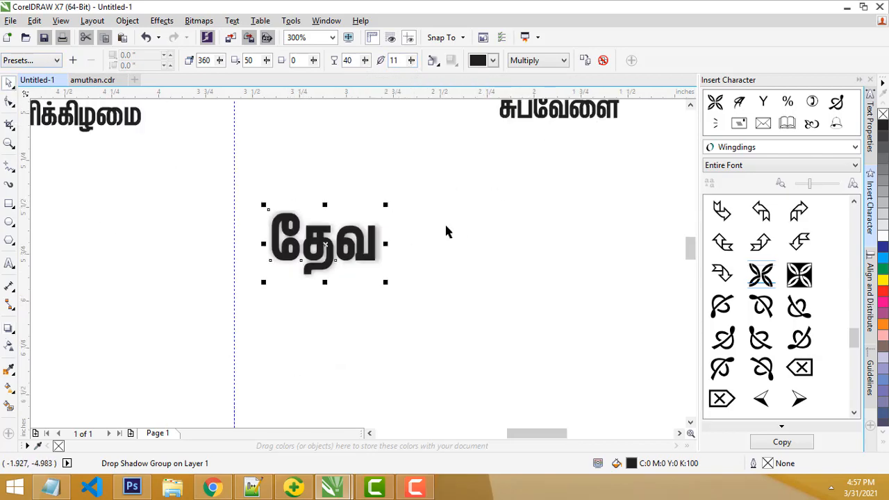
scroll(447, 232, down, 4)
scroll(473, 194, up, 2)
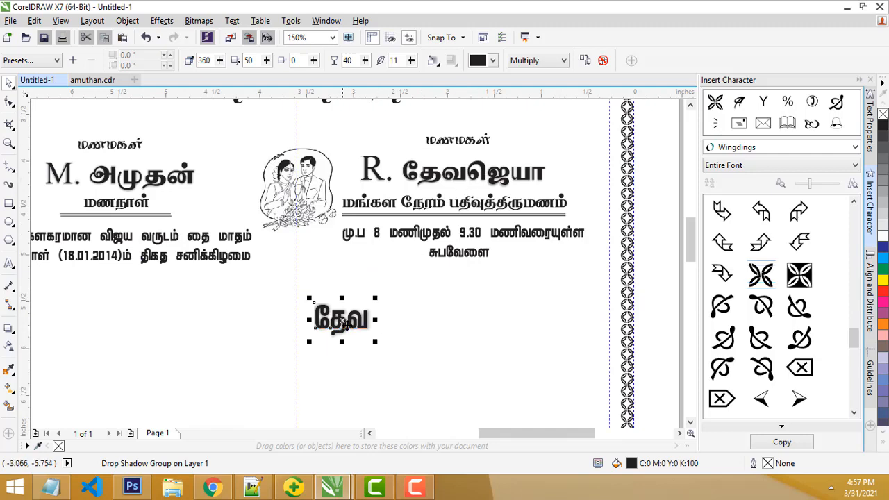
drag(346, 323, 352, 332)
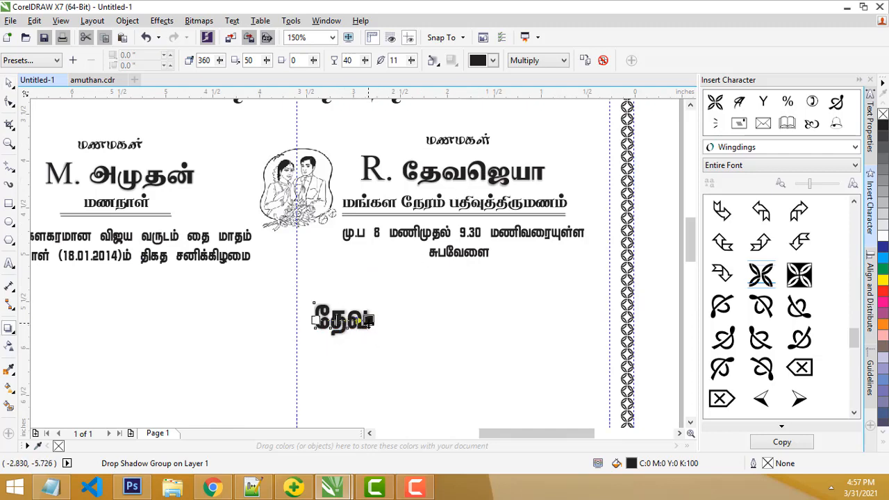
click(9, 83)
key(Delete)
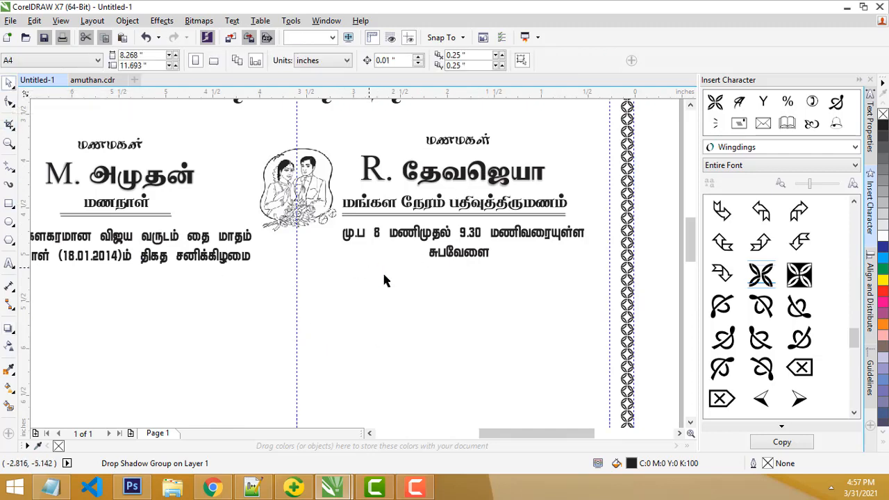
Step: Check the fonts and sizes of the bride's time lines, the மங்கள நேரம் பதிவுத்திருமணம் heading and both Tamil names
click(441, 237)
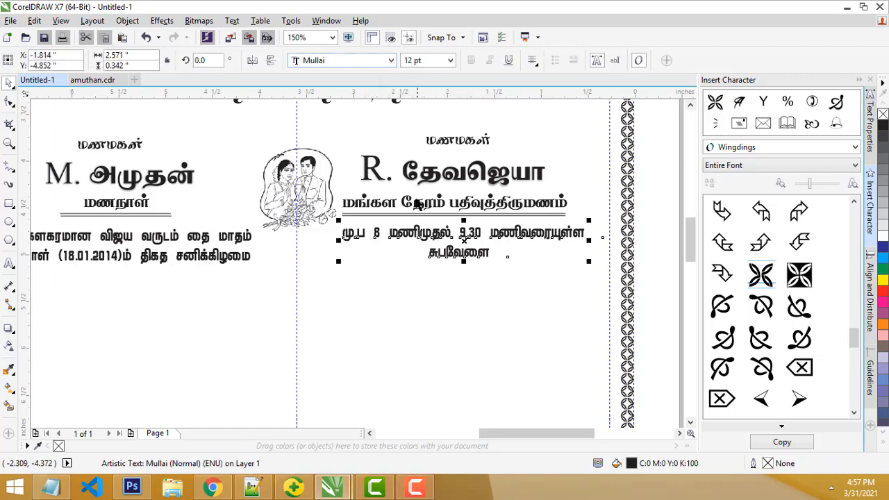
key(Tab)
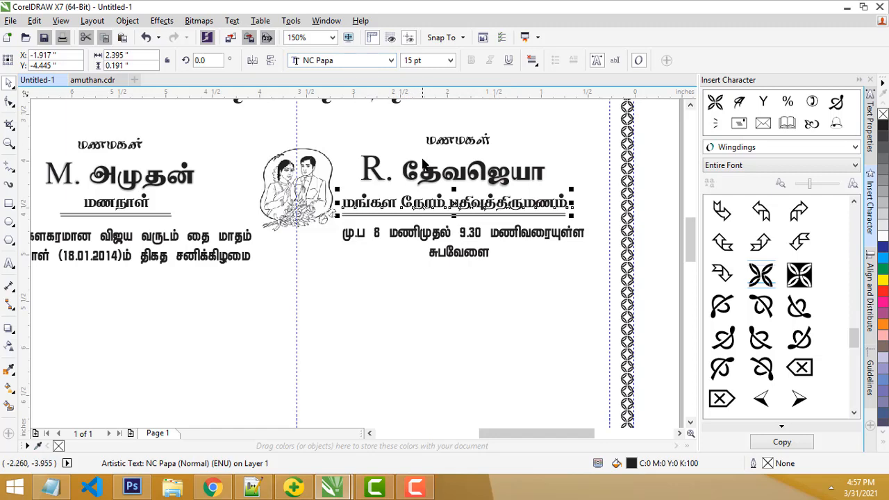
click(420, 173)
double_click(407, 173)
drag(405, 173, 549, 171)
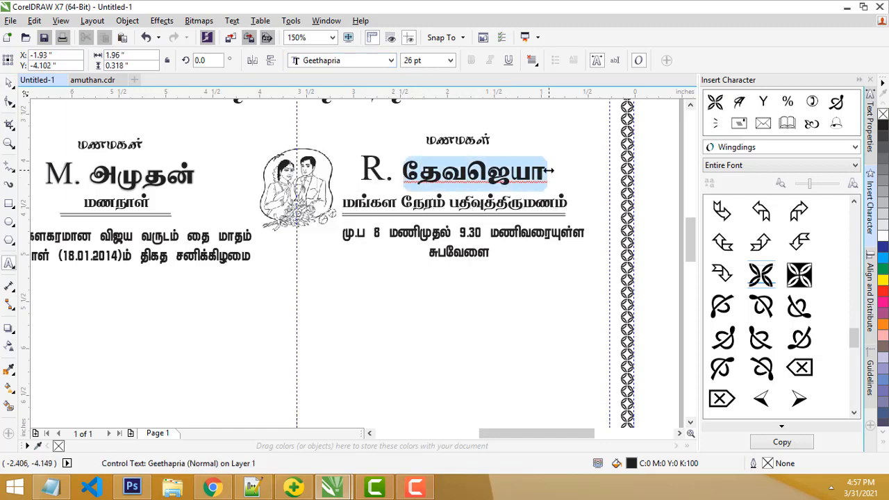
click(116, 173)
drag(101, 172, 196, 176)
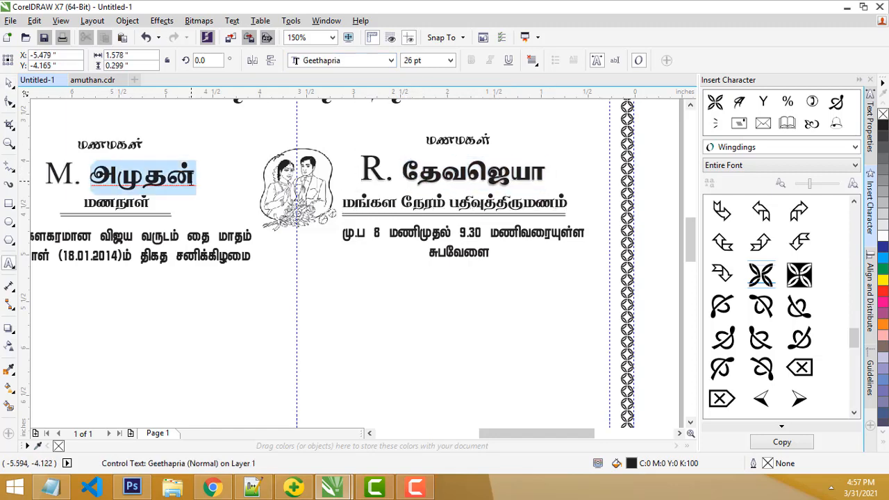
Step: Check the font and size of the initials in front of the bride's and groom's names
click(388, 169)
drag(387, 169, 360, 166)
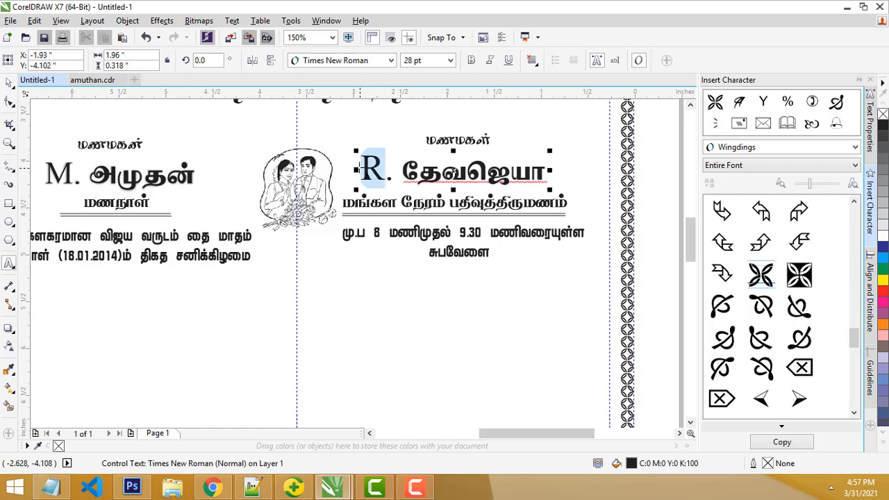
click(81, 174)
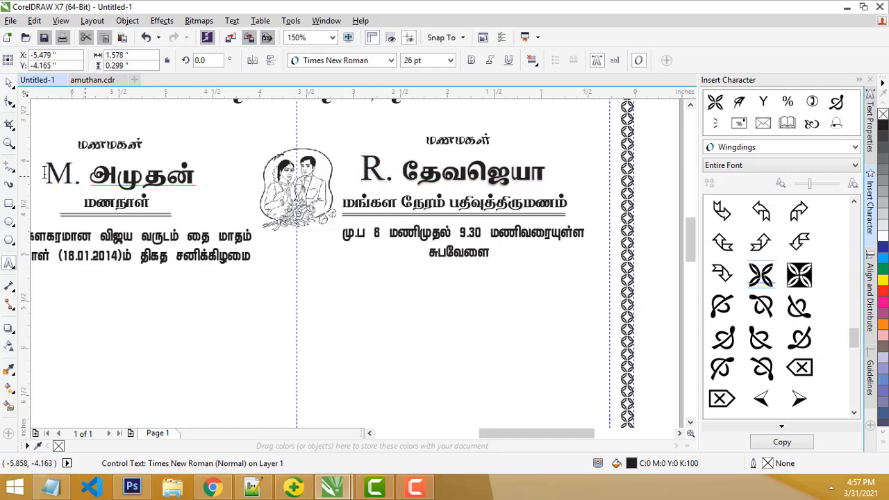
drag(81, 174, 43, 174)
click(9, 83)
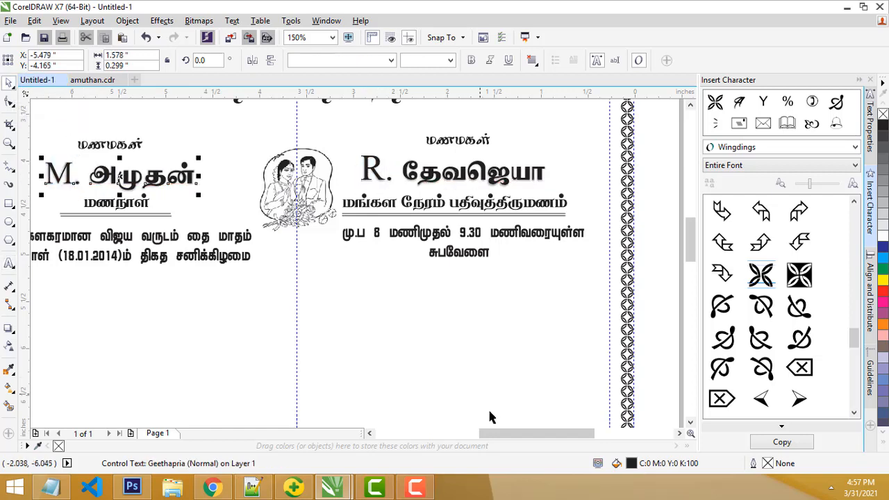
Step: Select the couple drawing, review the remaining lower text blocks in amuthan.cdr, and return to Untitled-1
drag(556, 434, 533, 433)
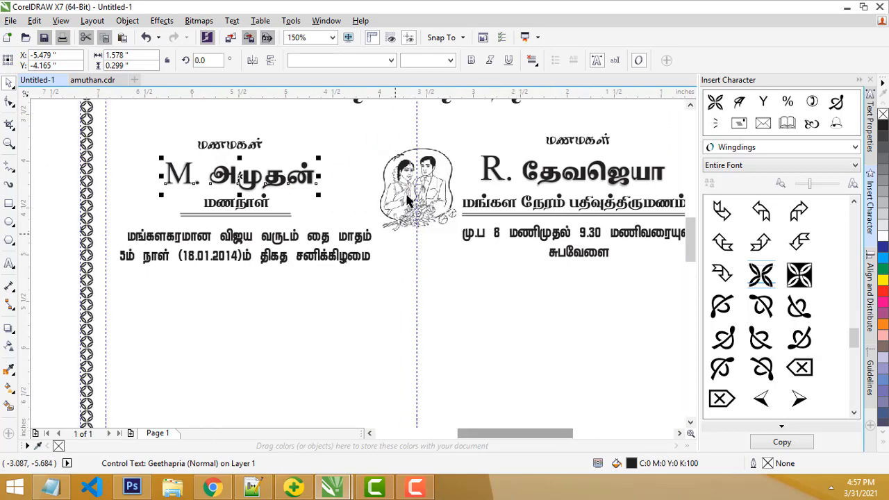
click(449, 189)
scroll(448, 189, down, 3)
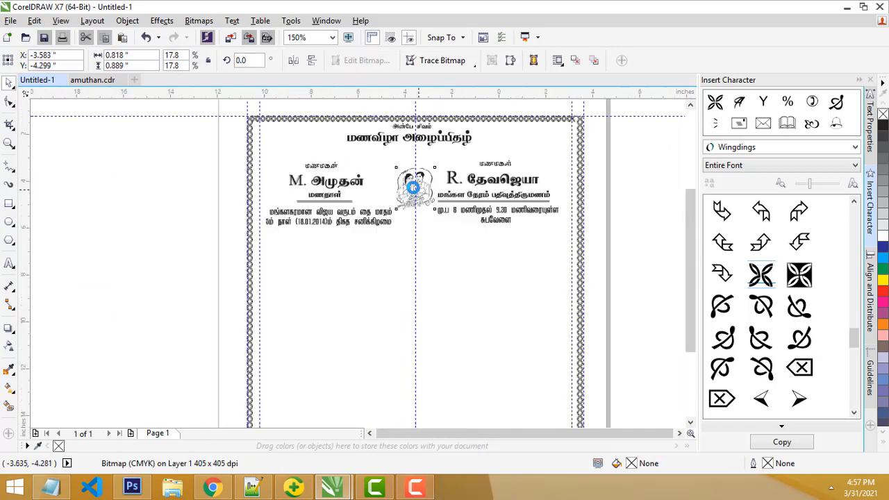
scroll(438, 200, up, 2)
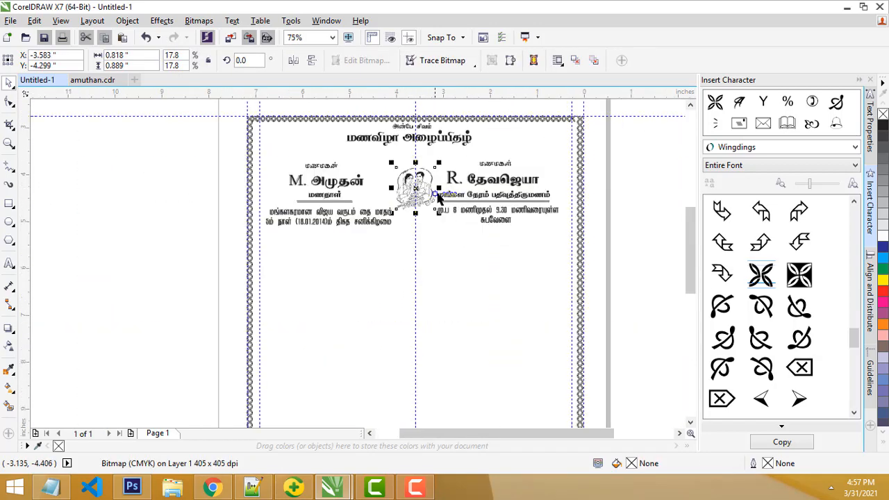
click(104, 80)
drag(689, 244, 689, 280)
scroll(409, 234, up, 2)
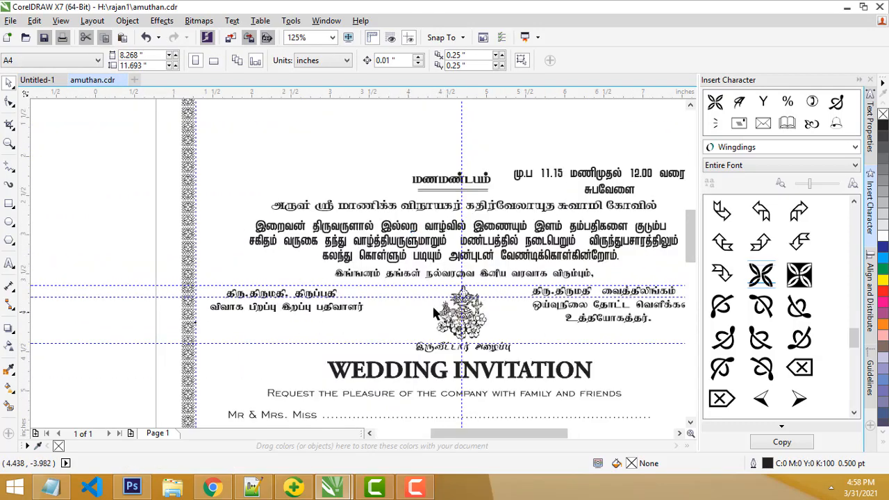
scroll(435, 312, down, 2)
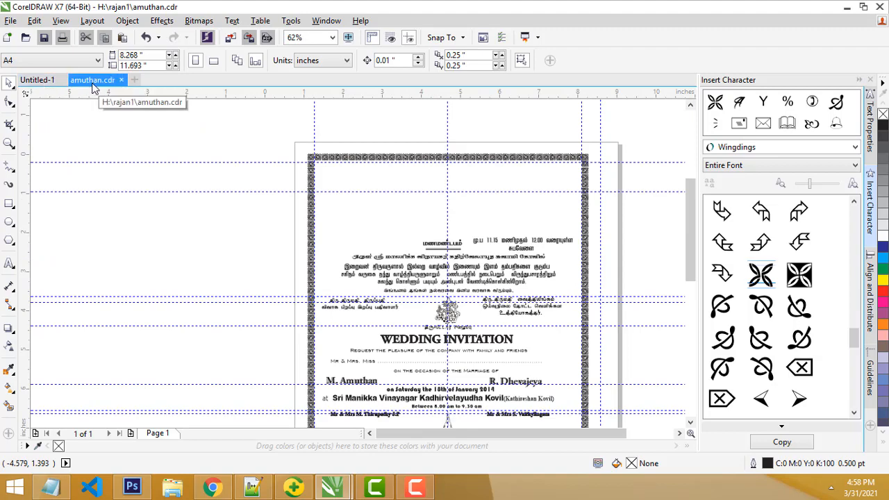
click(49, 81)
Step: Check the fonts and sizes of the groom's date lines, both underlined headings, the bride's time lines and the மணமகள் label
scroll(428, 198, up, 2)
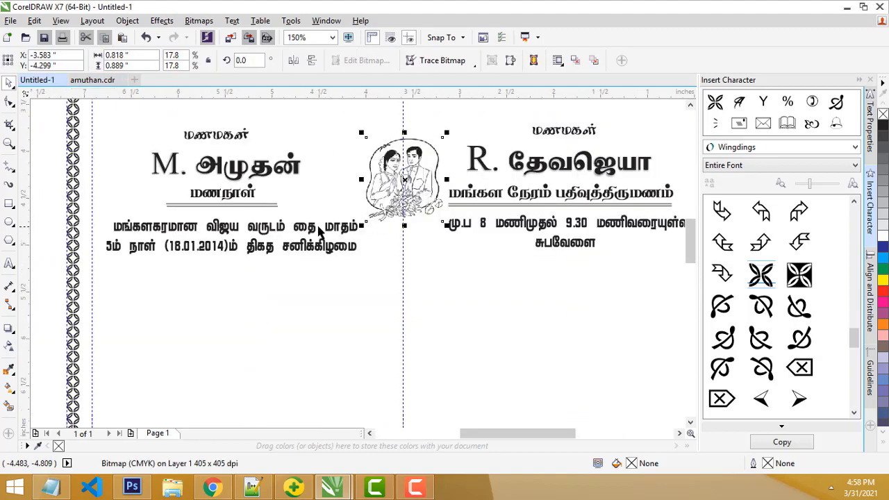
click(320, 231)
double_click(295, 229)
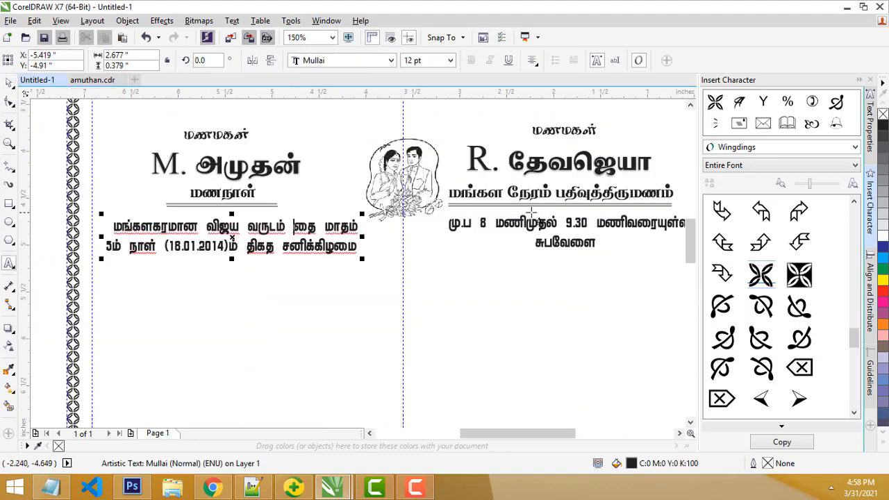
click(521, 223)
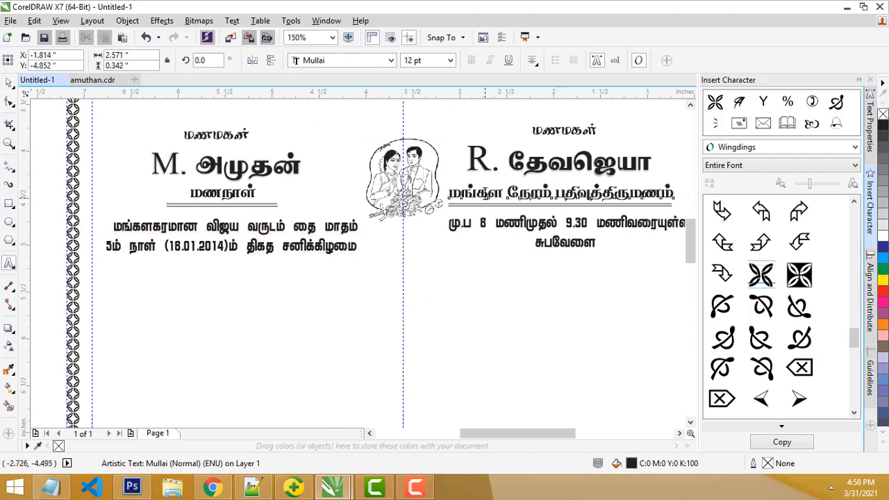
click(487, 193)
click(234, 197)
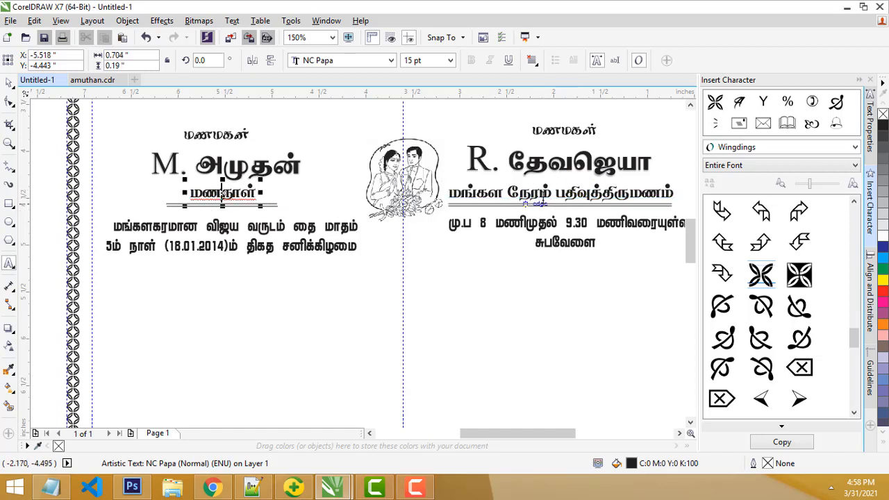
click(494, 194)
click(522, 227)
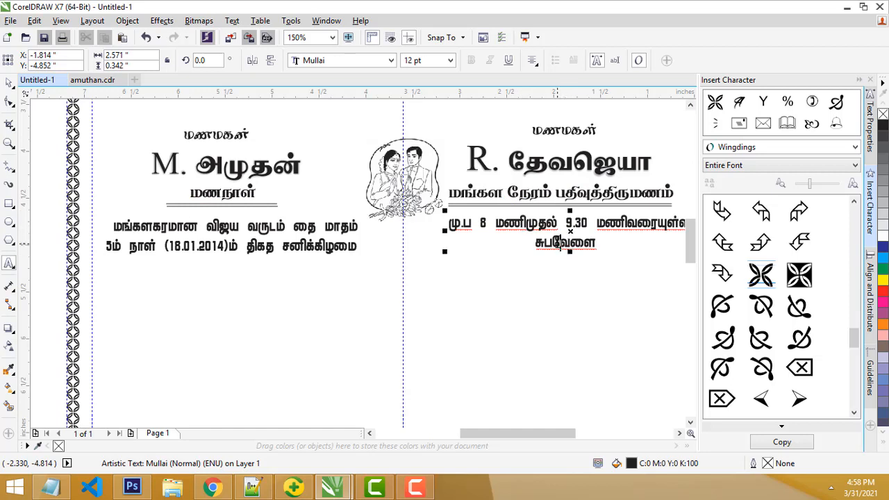
click(562, 131)
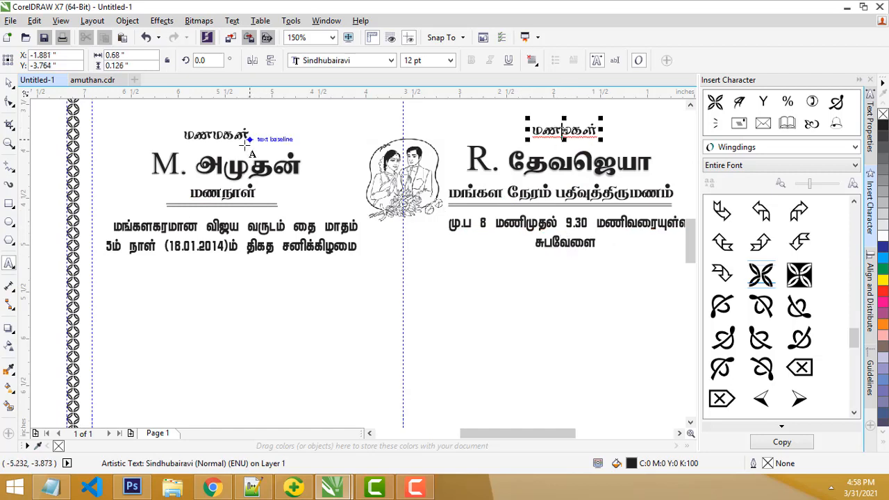
Step: Check the font and size of the label above the groom's name, and clear the selection
click(236, 135)
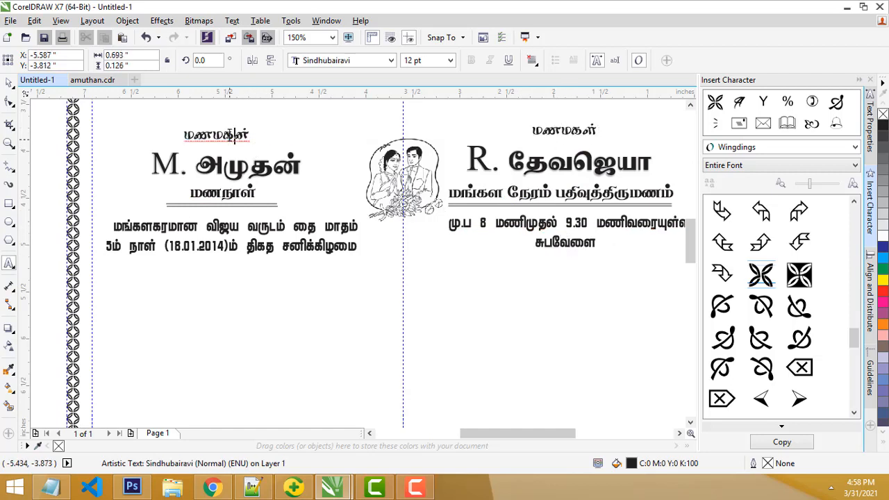
click(9, 84)
click(281, 297)
scroll(285, 304, down, 1)
scroll(286, 304, up, 1)
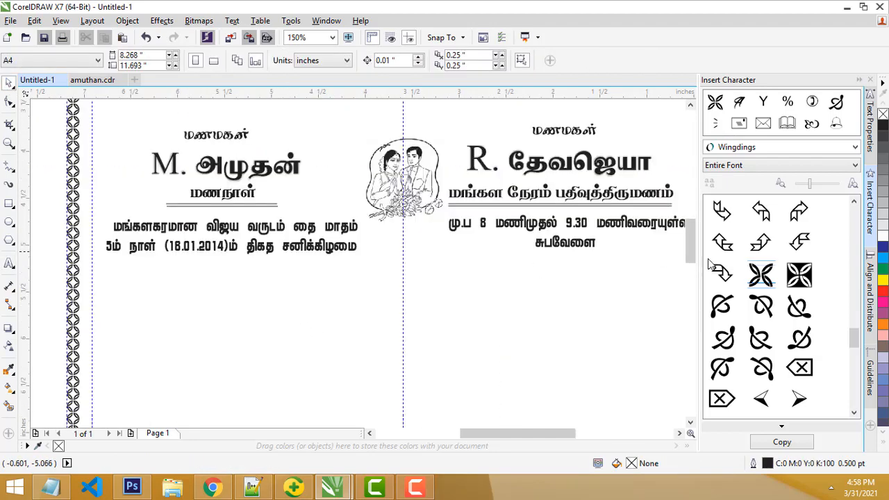
scroll(318, 253, down, 1)
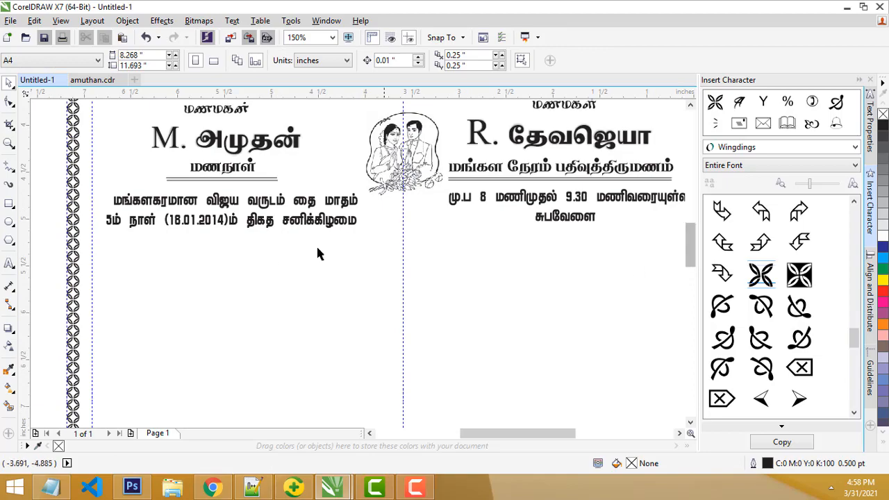
Step: Switch to amuthan.cdr and undock it as a floating window beside Untitled-1, with its remaining Tamil text in view
click(94, 81)
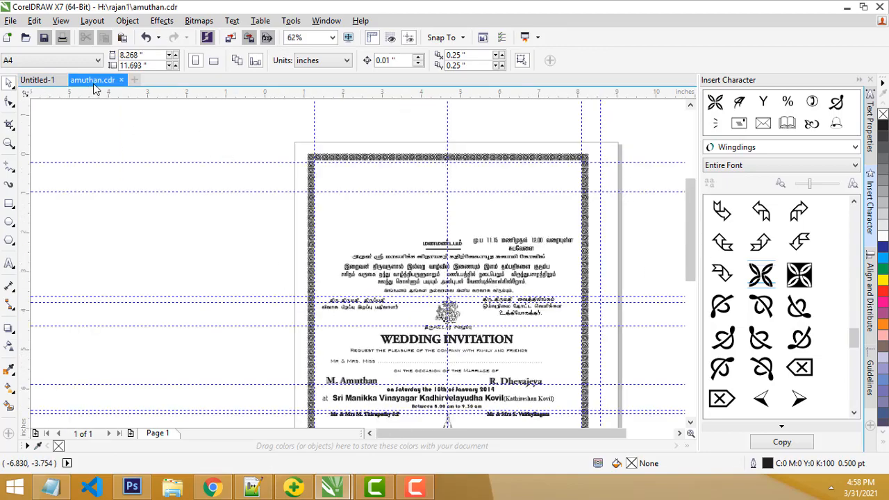
drag(94, 81, 333, 149)
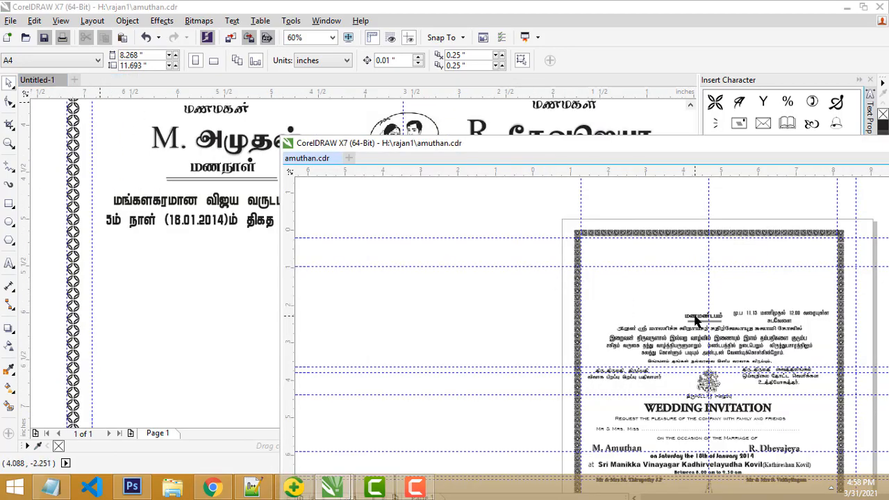
scroll(821, 407, up, 3)
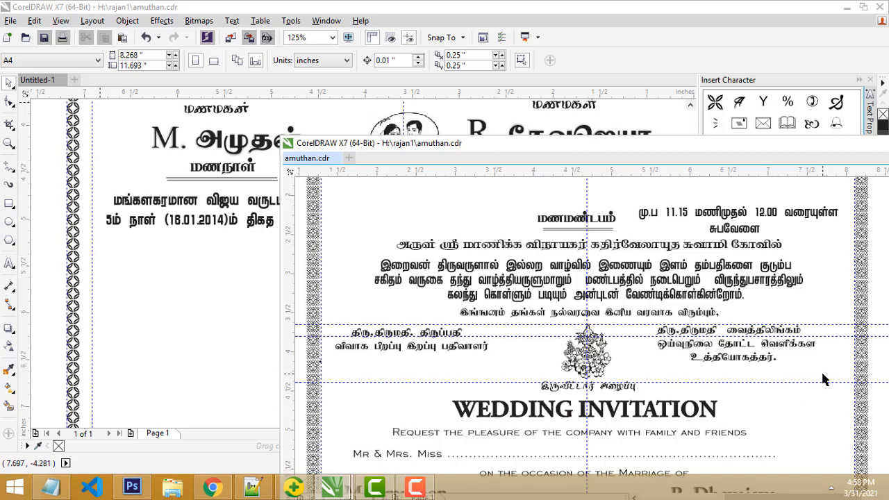
Step: Transfer the மணமண்டபம் heading, 11.15 time lines, temple line, invitation paragraph, closing line and bride's parents block from amuthan.cdr into Untitled-1
drag(389, 200, 334, 186)
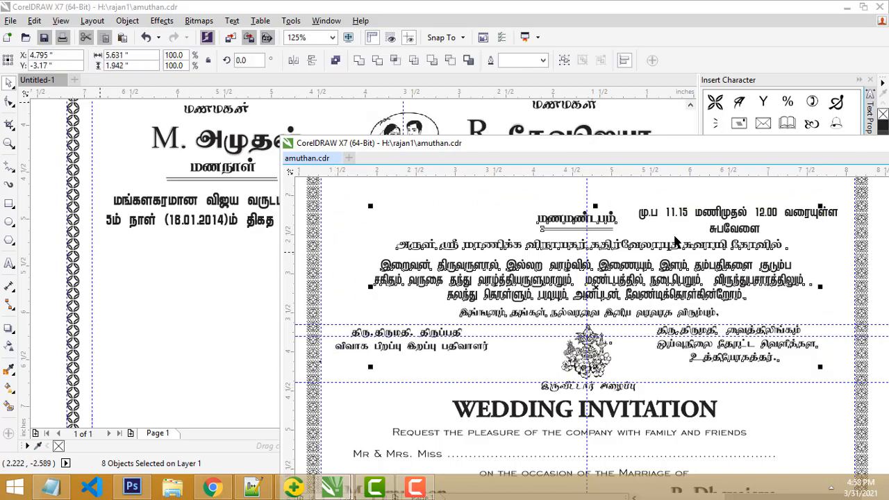
shift+click(718, 216)
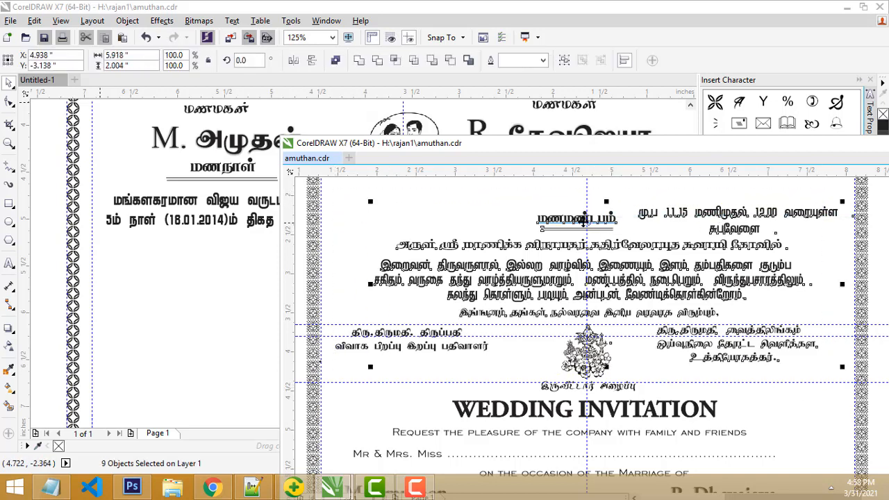
drag(576, 219, 261, 271)
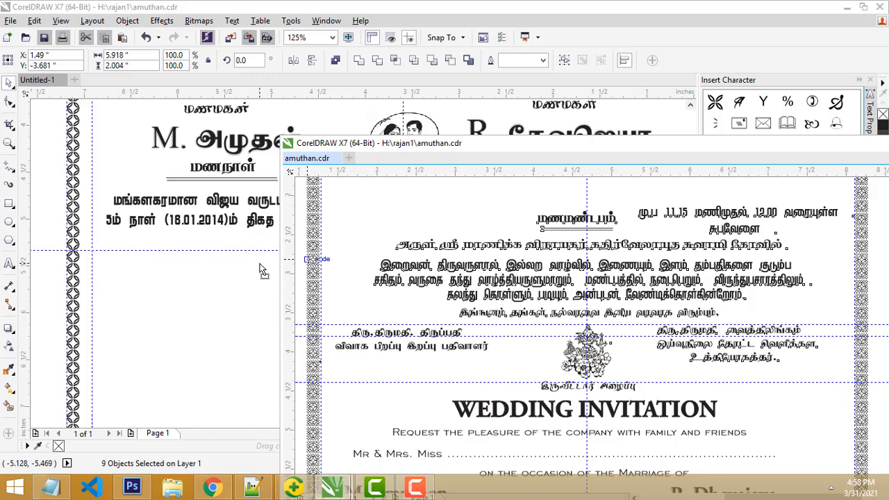
drag(320, 194, 244, 263)
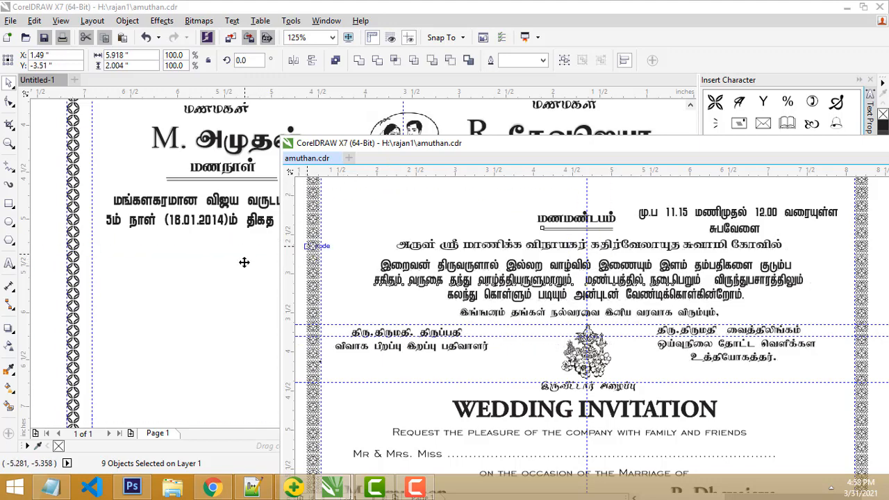
drag(244, 262, 245, 262)
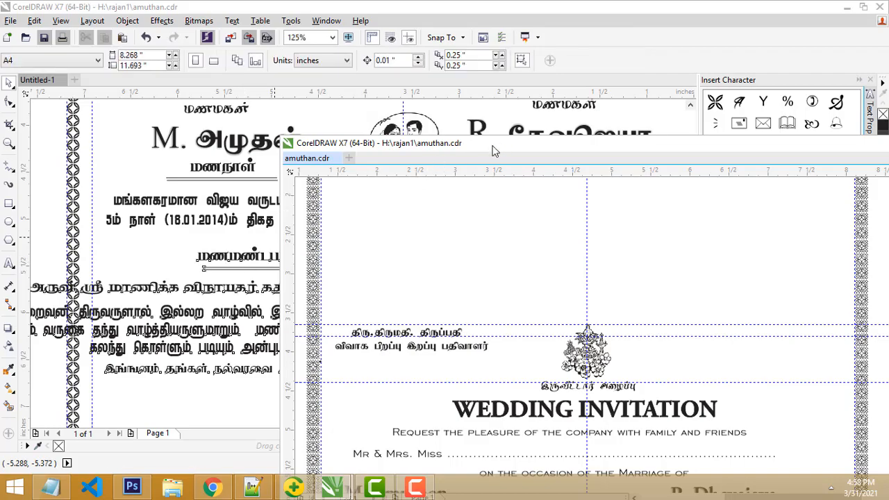
Step: Dock amuthan.cdr again, return to Untitled-1, and centre the transferred text blocks on the vertical guideline inside the border
drag(493, 150, 295, 80)
click(37, 80)
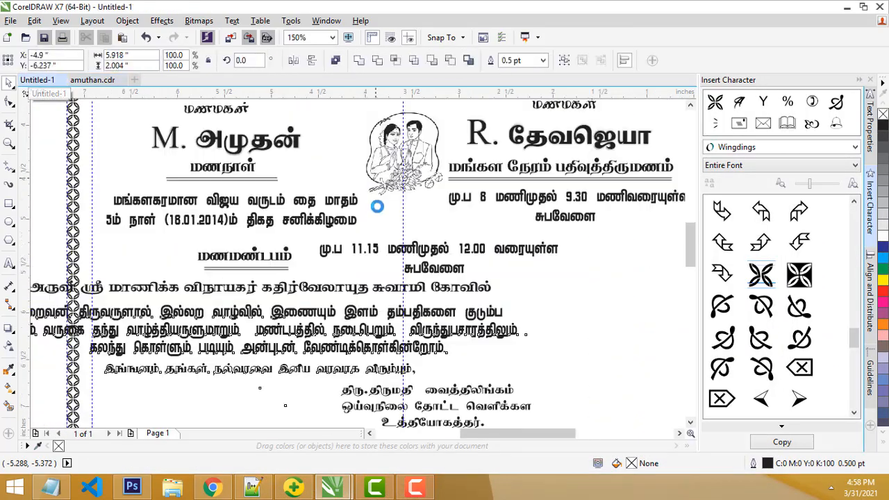
scroll(387, 270, down, 1)
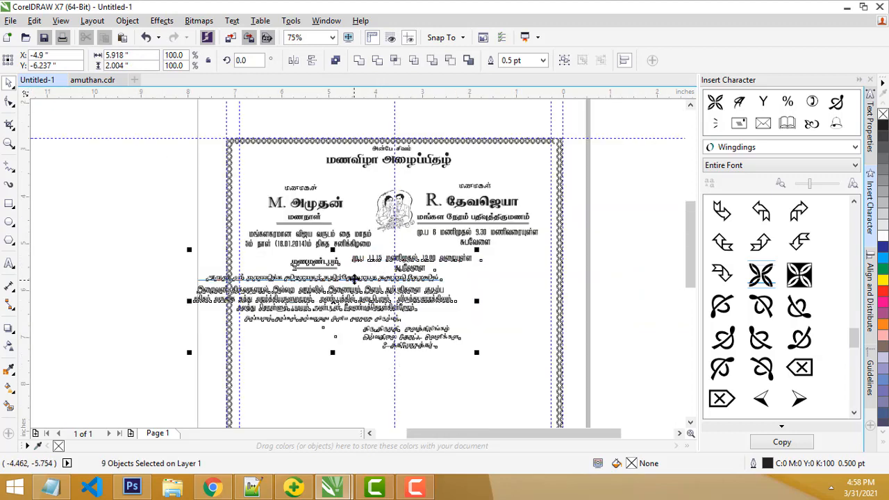
drag(354, 279, 416, 283)
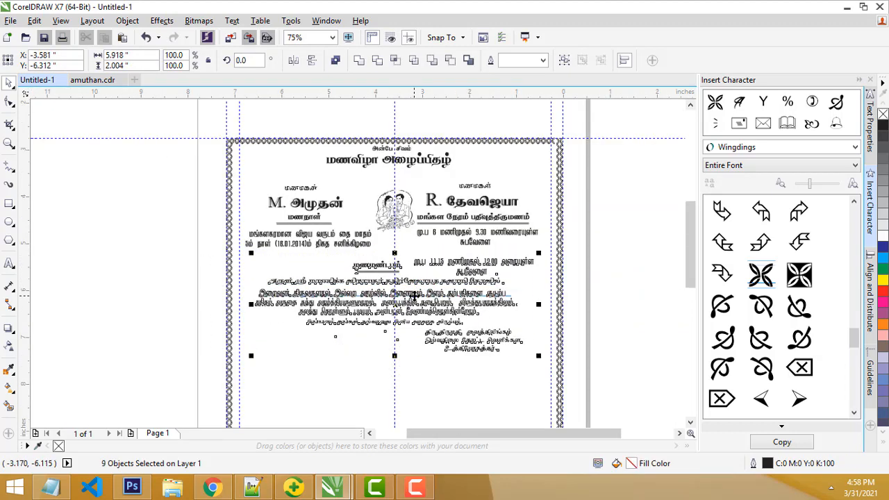
scroll(415, 296, up, 1)
click(397, 383)
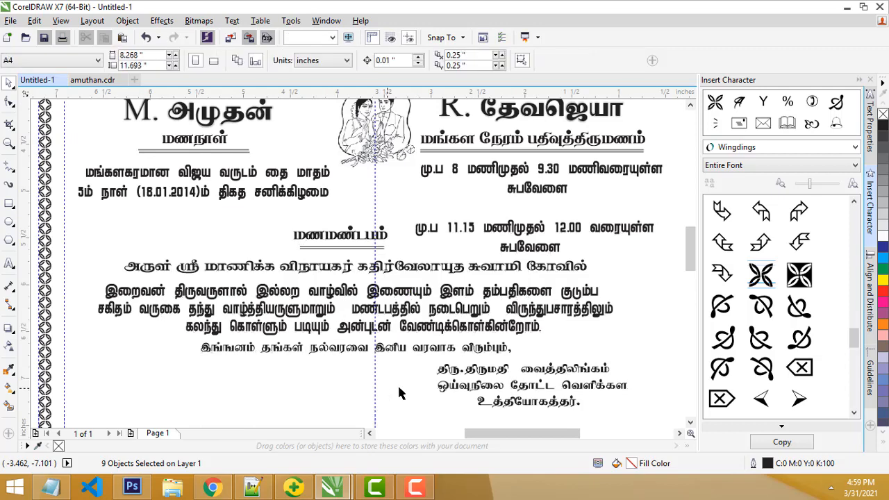
Step: Move the 11.15 to 12.00 time lines up directly beneath the bride's 8 to 9.30 time lines
scroll(403, 393, down, 1)
scroll(413, 407, up, 1)
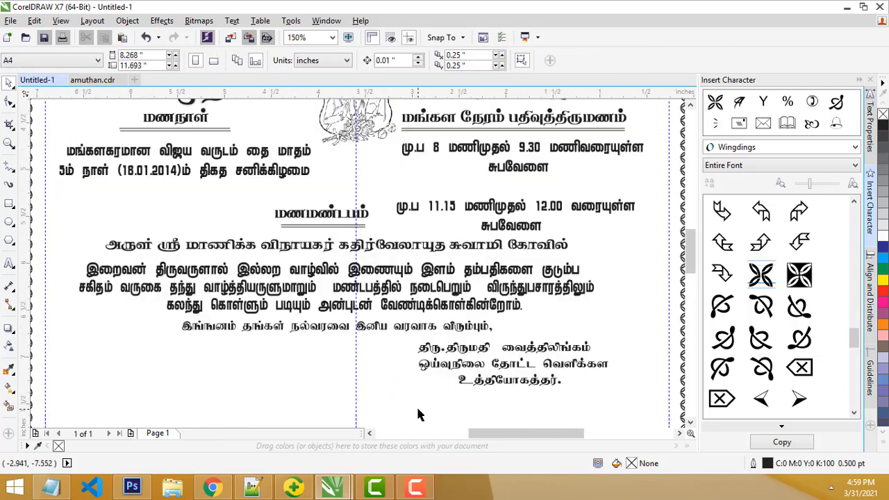
click(506, 214)
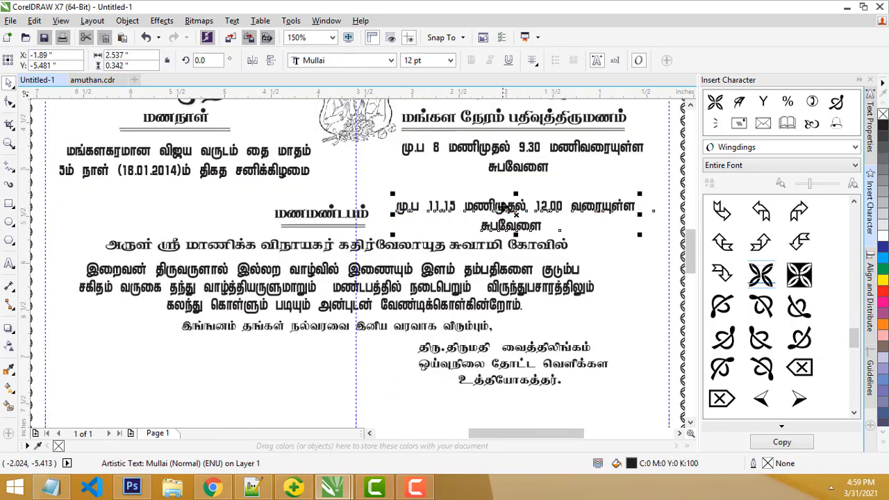
drag(501, 207, 470, 185)
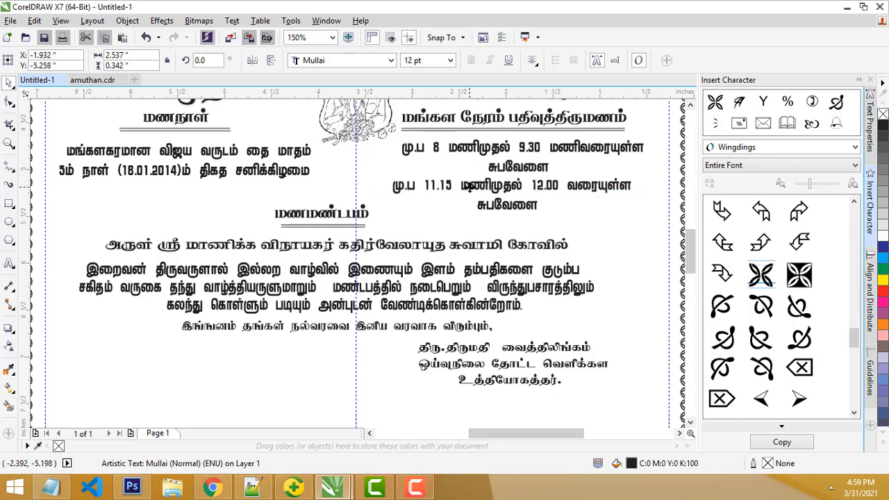
Step: Check the fonts and sizes of the மணமண்டபம் heading, the temple line and the first invitation paragraph line
click(321, 220)
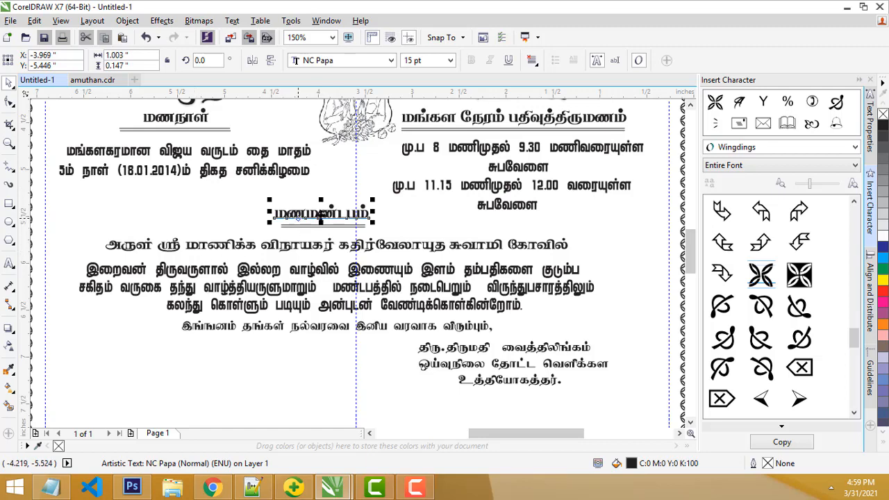
key(Escape)
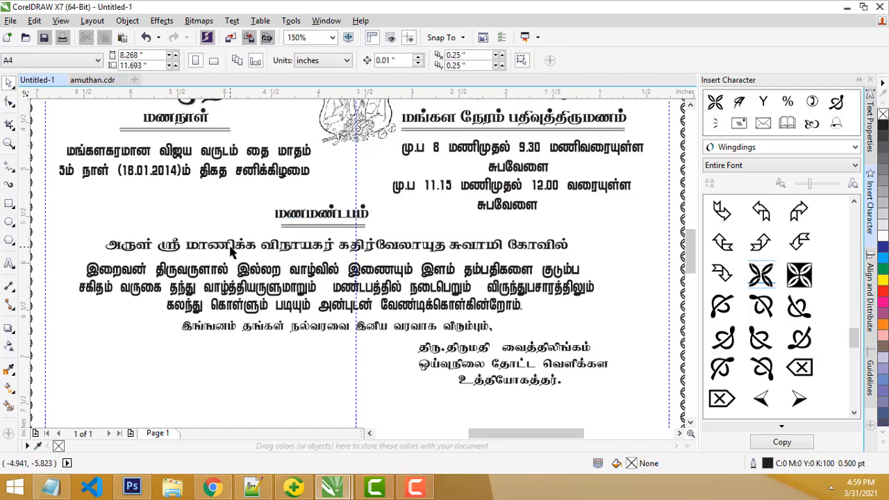
click(205, 252)
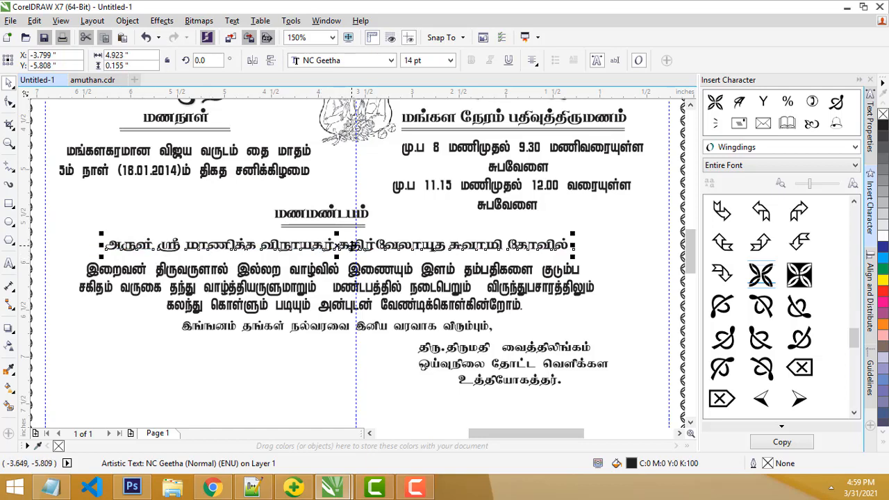
double_click(351, 245)
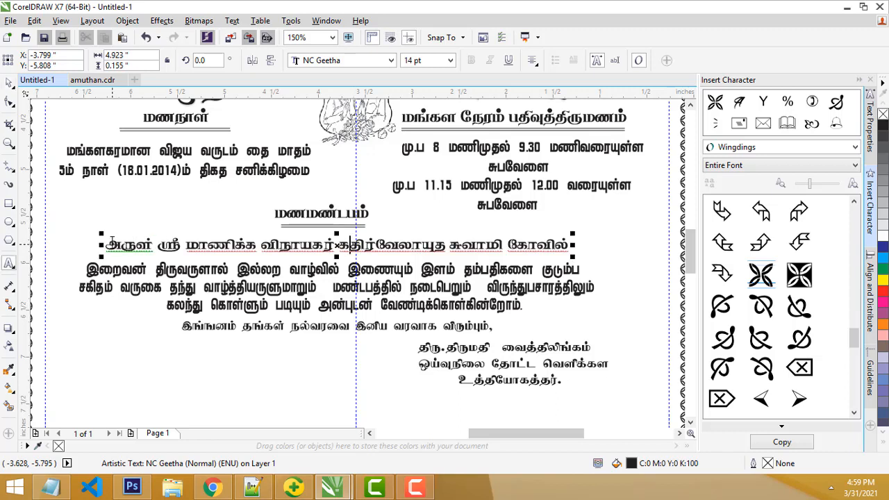
drag(111, 240, 599, 247)
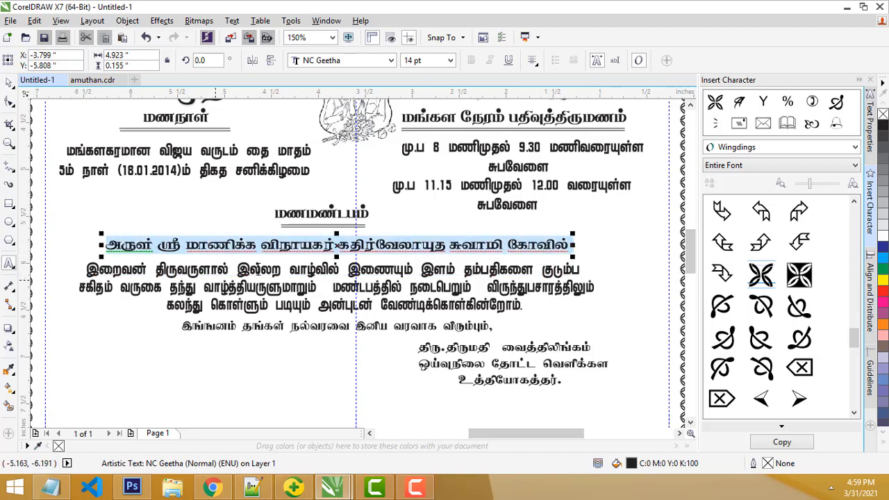
click(220, 275)
click(254, 274)
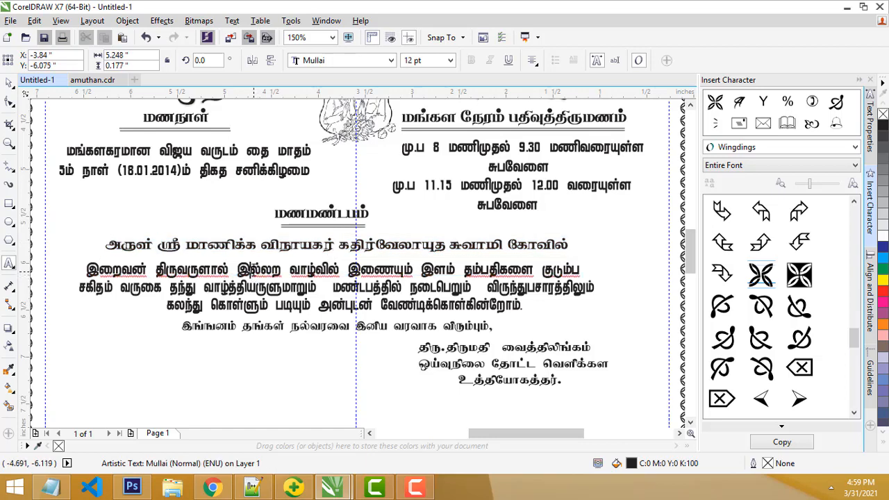
click(253, 245)
double_click(253, 245)
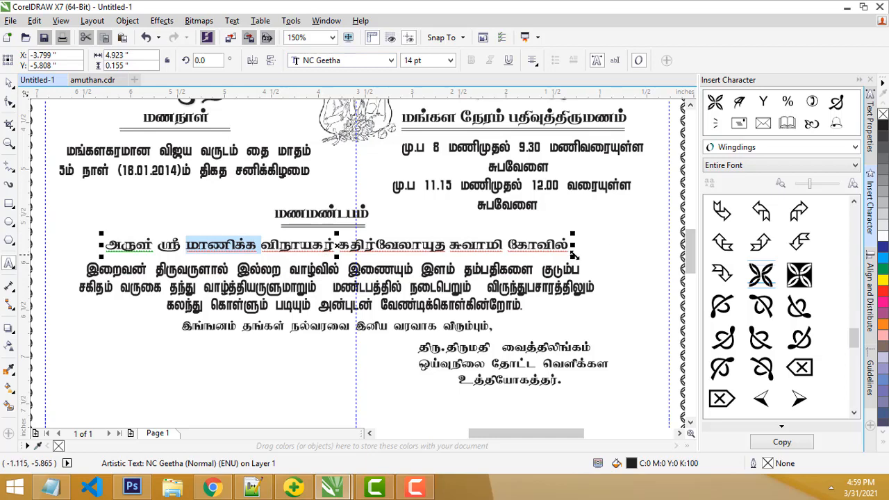
click(9, 82)
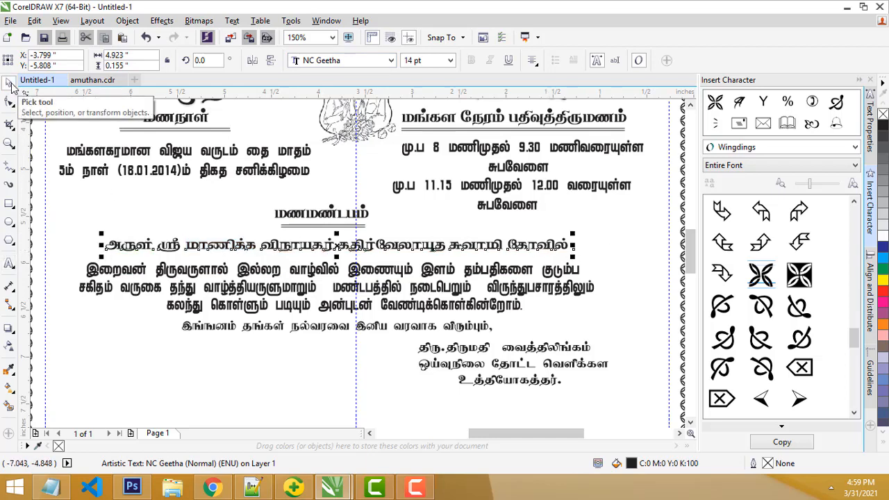
click(598, 233)
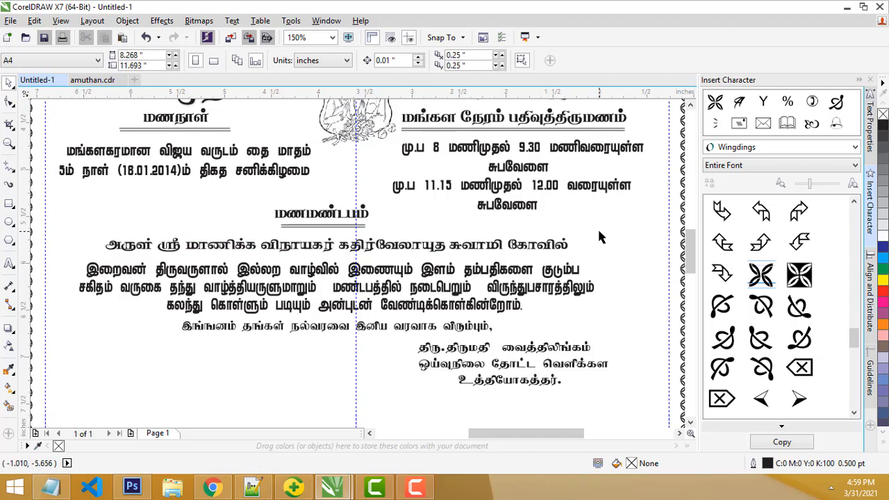
Step: Select the groom's and bride's names in turn, and examine the temple line's font and size again
scroll(599, 234, down, 1)
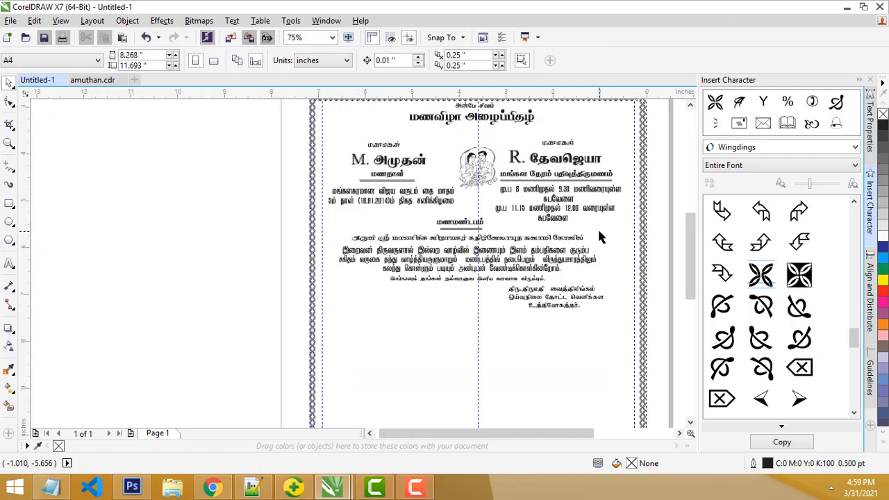
click(406, 162)
click(553, 161)
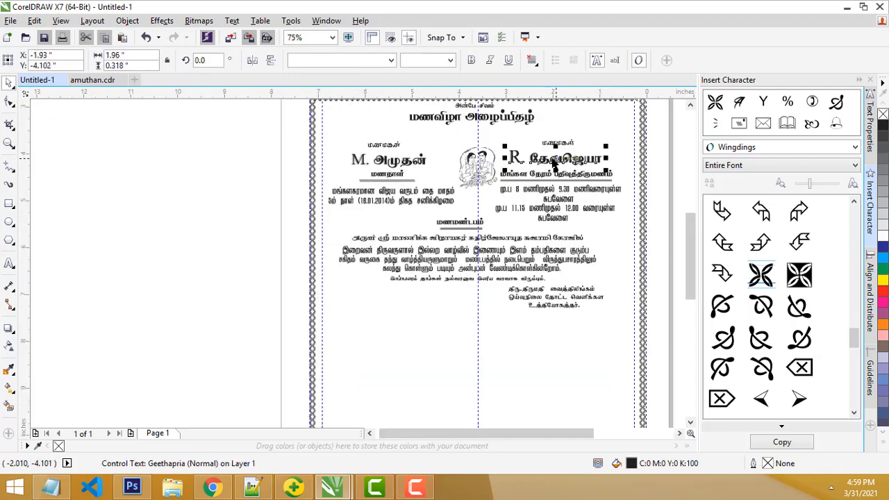
scroll(470, 239, up, 1)
click(453, 238)
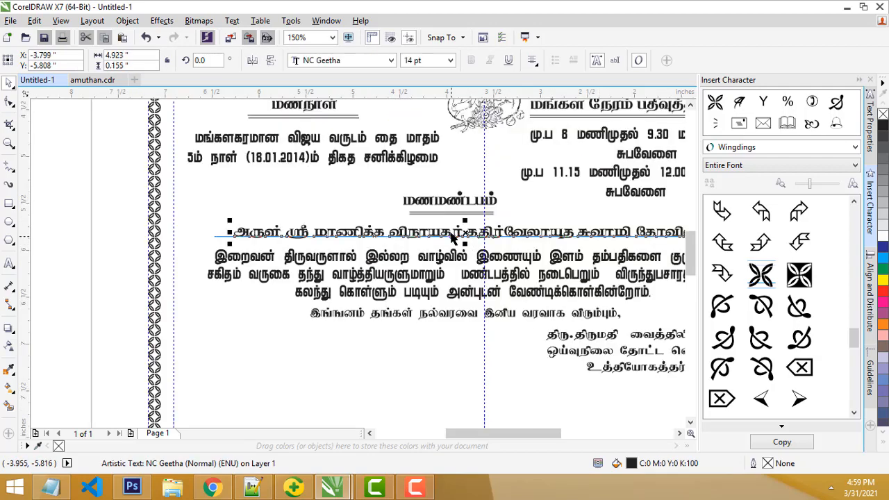
drag(449, 435, 462, 435)
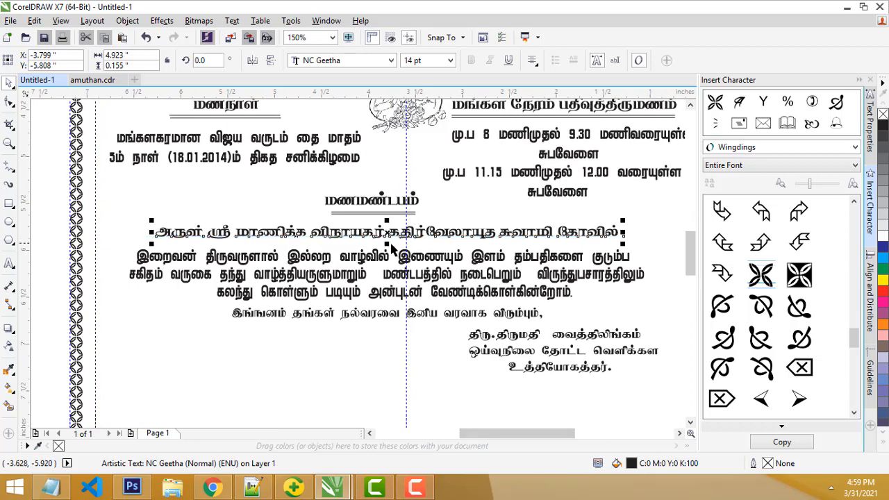
scroll(392, 245, up, 1)
scroll(392, 245, down, 1)
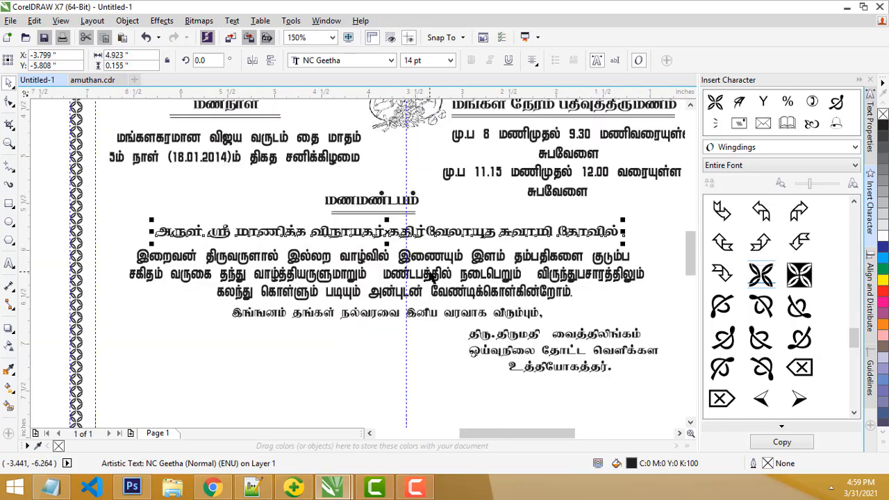
Step: Check the font and size of the closing line beneath the invitation paragraph
scroll(563, 367, down, 1)
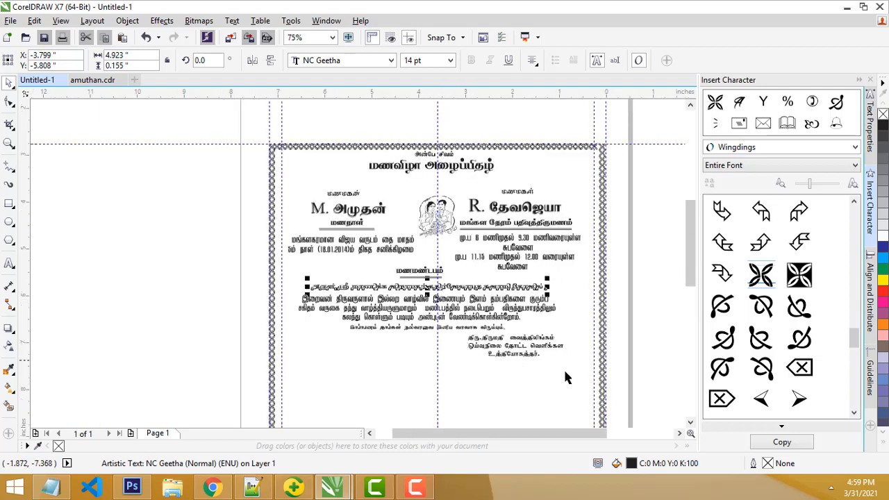
scroll(577, 371, up, 1)
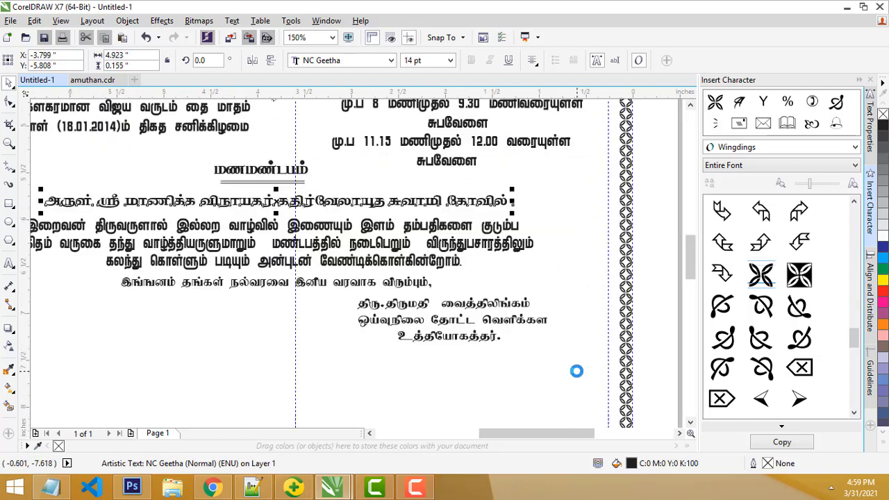
click(273, 290)
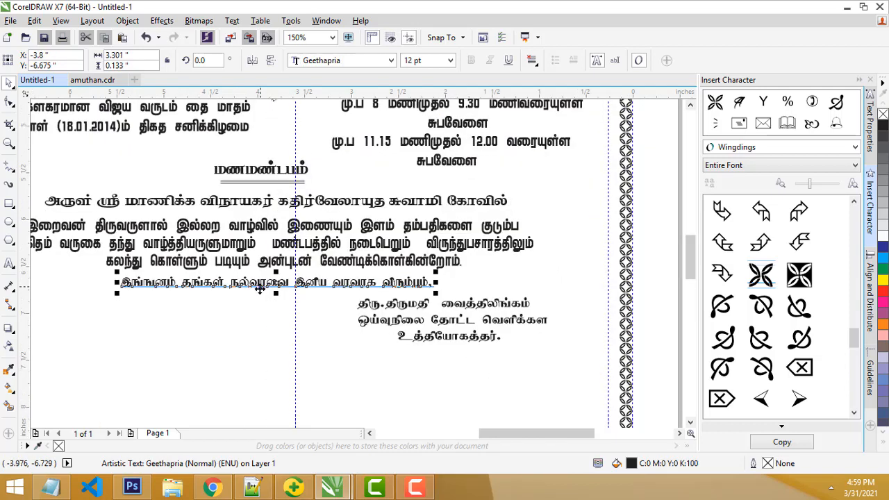
Step: Float the amuthan.cdr document and move the groom's parents' two-line Tamil text from it to beneath the closing line in Untitled-1
scroll(416, 289, down, 2)
scroll(375, 289, up, 2)
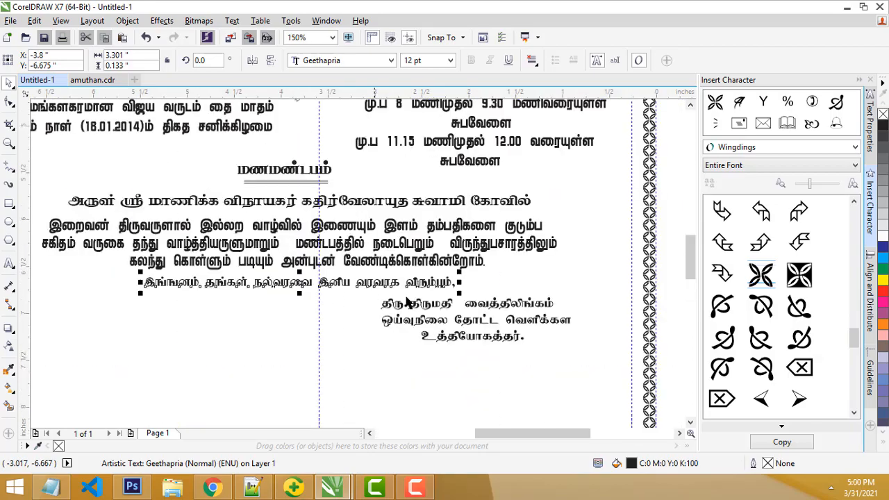
click(90, 81)
drag(90, 82, 201, 132)
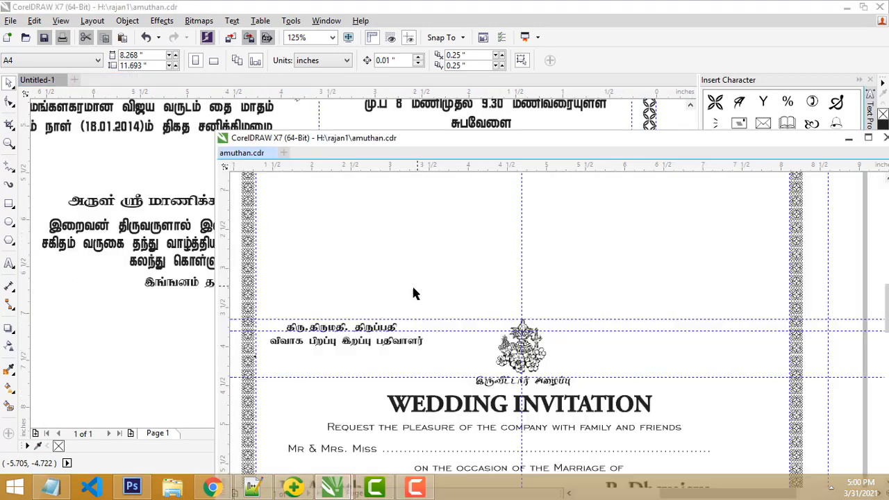
click(371, 342)
drag(371, 342, 139, 322)
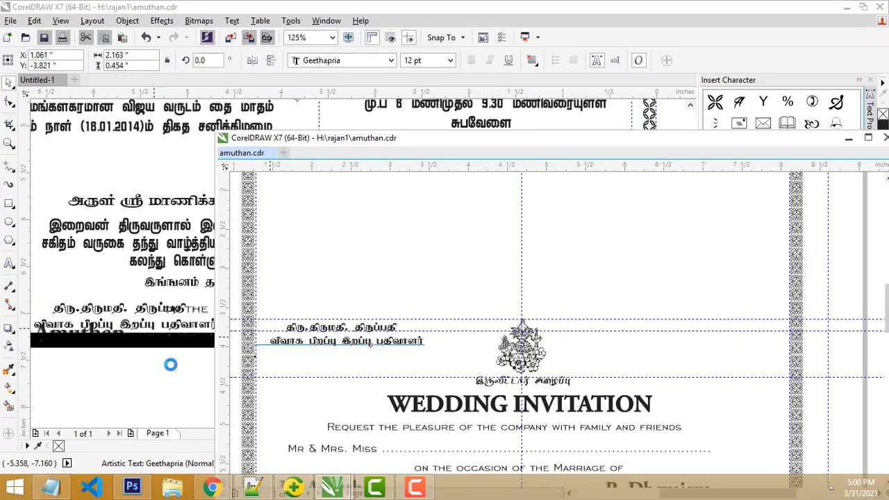
Step: Move the flower-pot drawing from amuthan.cdr to between the two parents' blocks in Untitled-1, and dock amuthan.cdr again
drag(426, 143, 618, 126)
drag(715, 337, 306, 354)
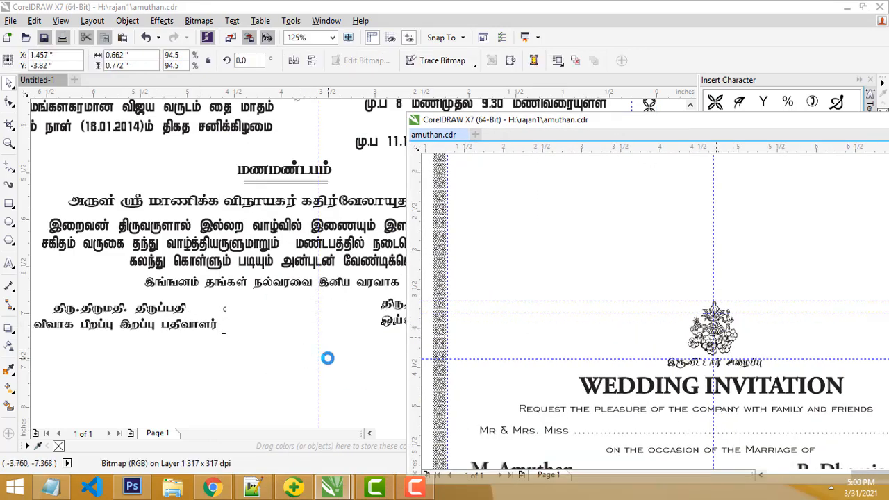
drag(584, 126, 299, 82)
scroll(394, 223, down, 2)
scroll(393, 222, up, 1)
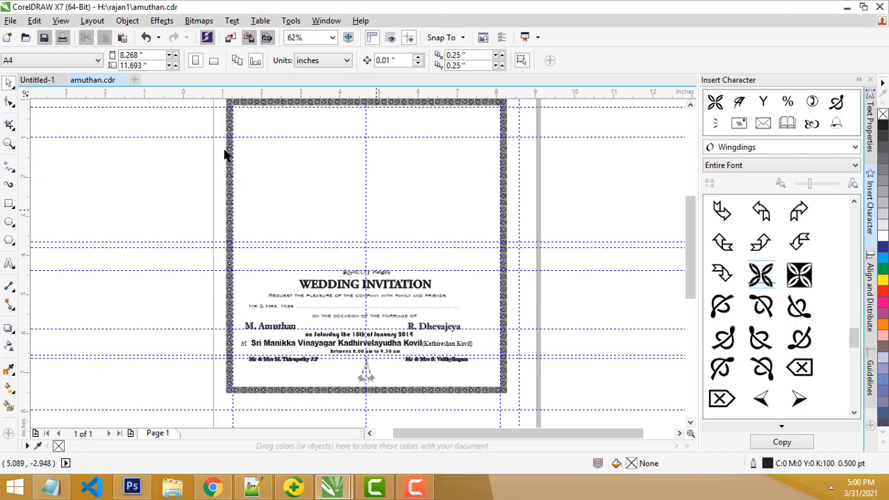
click(37, 80)
scroll(404, 230, down, 1)
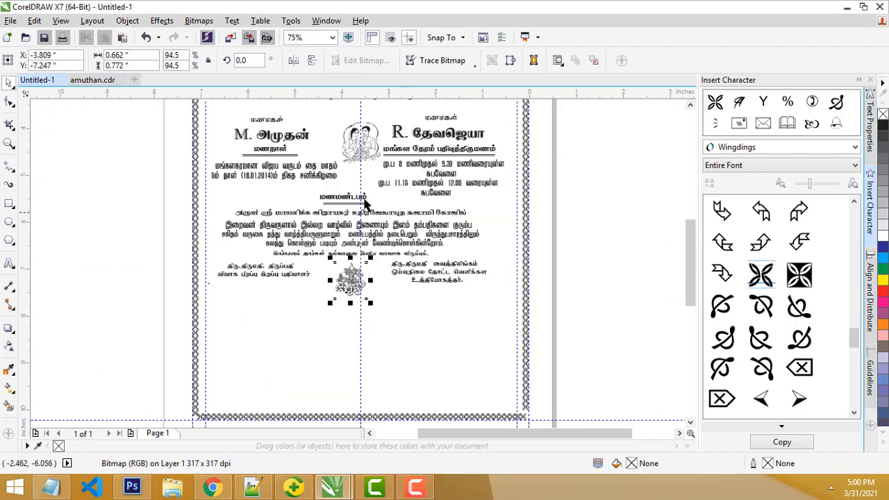
Step: Try to insert an extra line break after the second line of the Tamil invitation paragraph
scroll(369, 206, up, 1)
scroll(566, 268, down, 1)
scroll(542, 256, up, 2)
scroll(532, 250, down, 1)
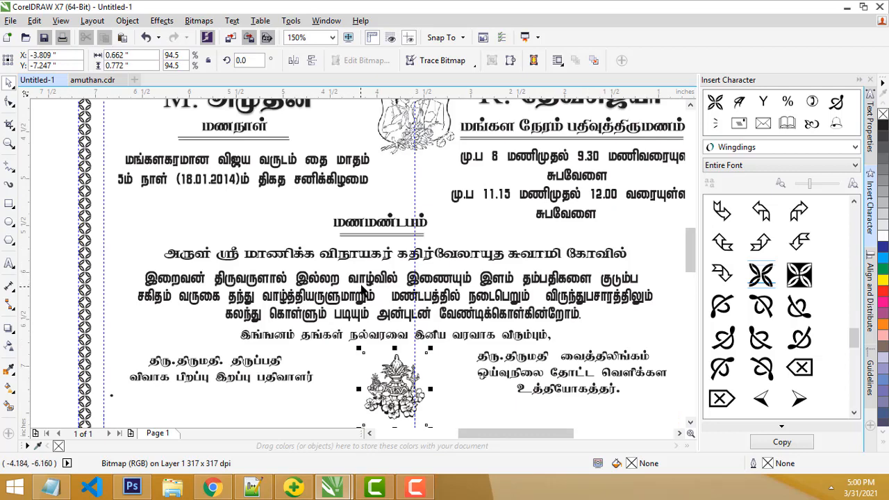
click(363, 285)
double_click(363, 285)
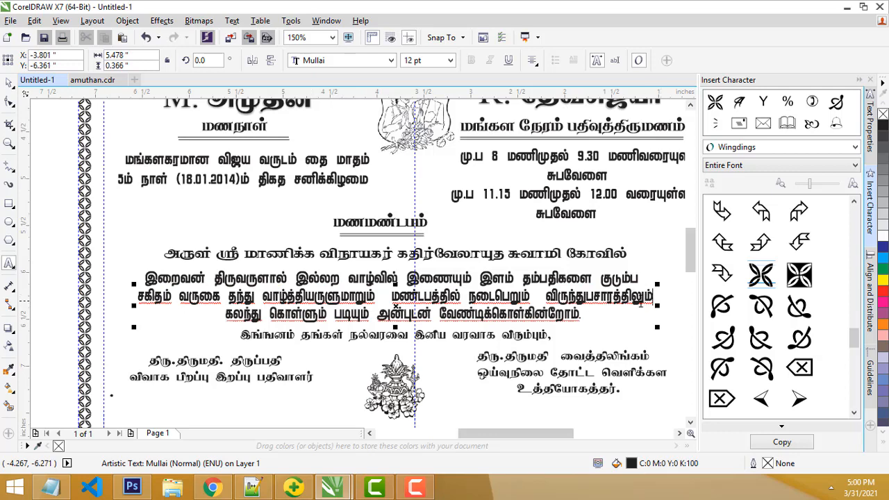
key(Return)
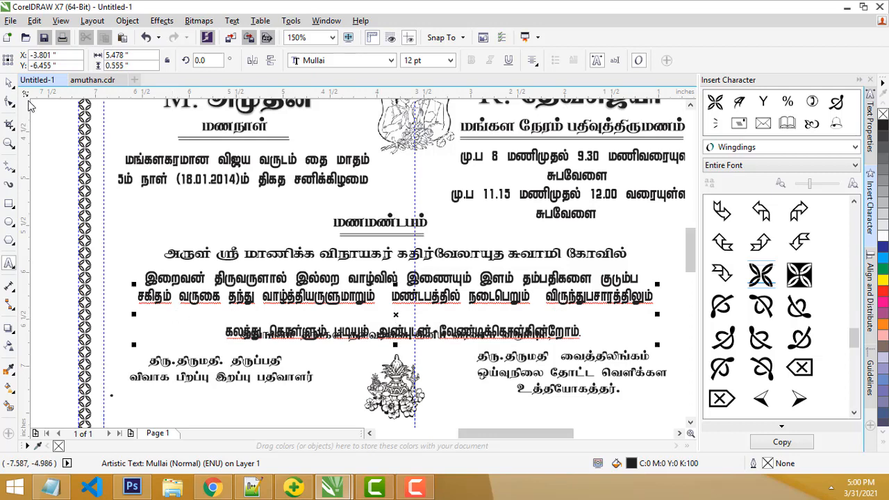
click(8, 84)
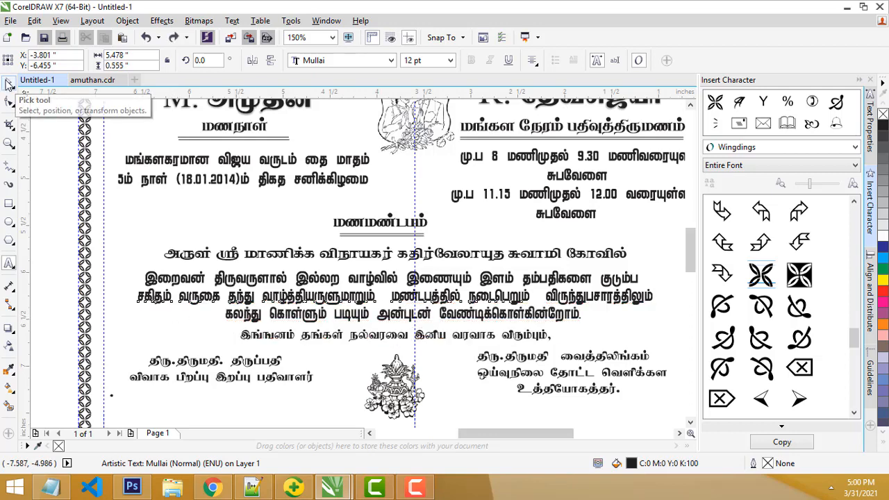
Step: Shift the flower-pot drawing slightly upward, closer beneath the closing line between the two parents' blocks
click(283, 281)
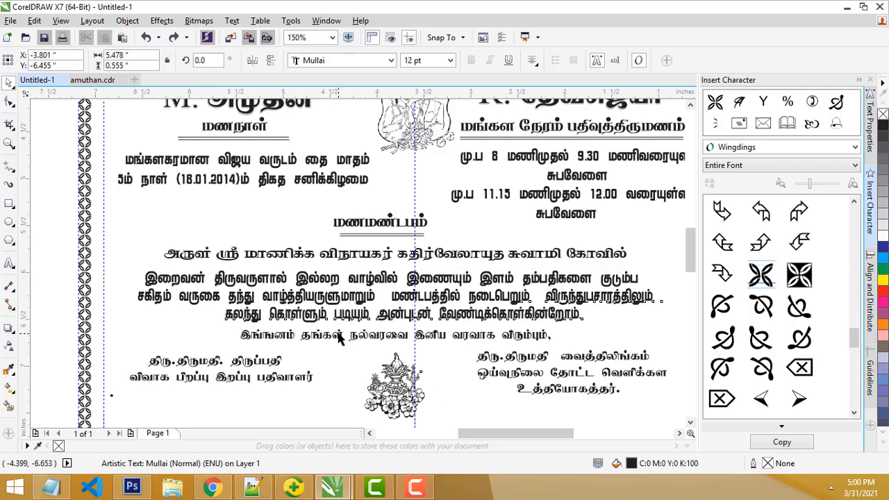
click(393, 335)
click(391, 391)
scroll(392, 395, down, 4)
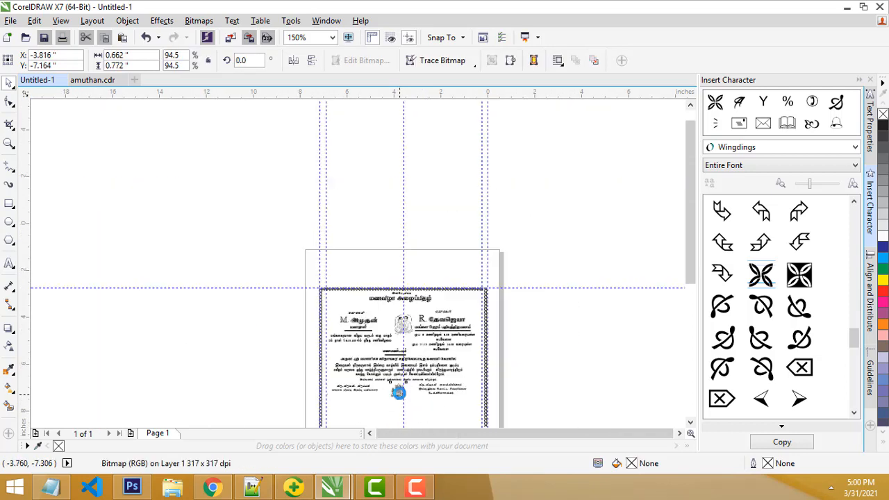
drag(689, 265, 688, 298)
scroll(394, 278, up, 2)
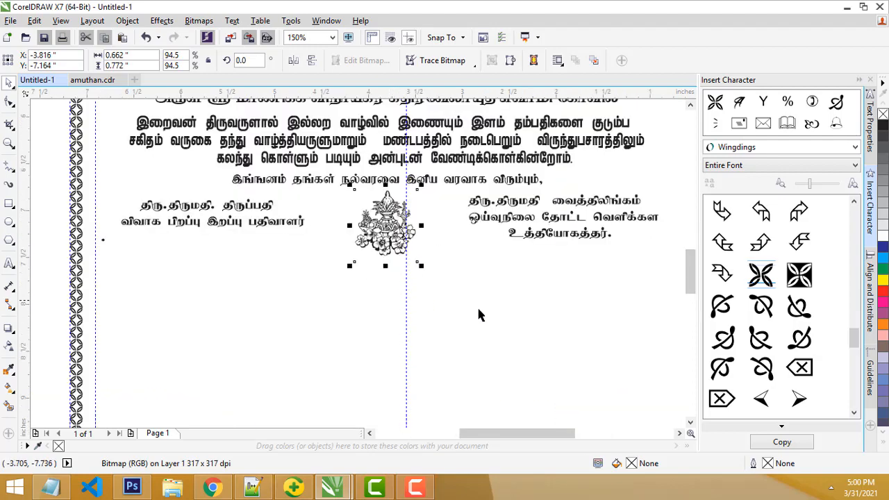
click(343, 204)
Step: Select the whole English invitation text block in amuthan.cdr and move it beneath the flower-pot drawing in Untitled-1
click(92, 80)
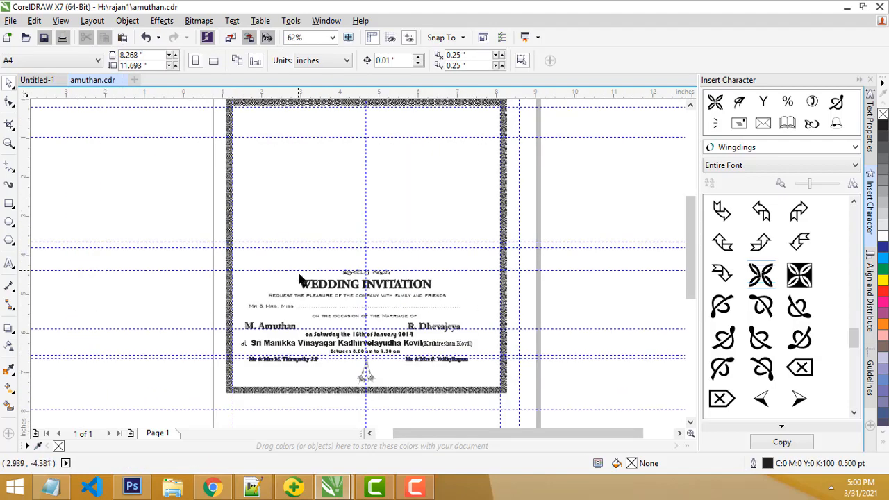
scroll(301, 308, up, 3)
scroll(301, 307, down, 2)
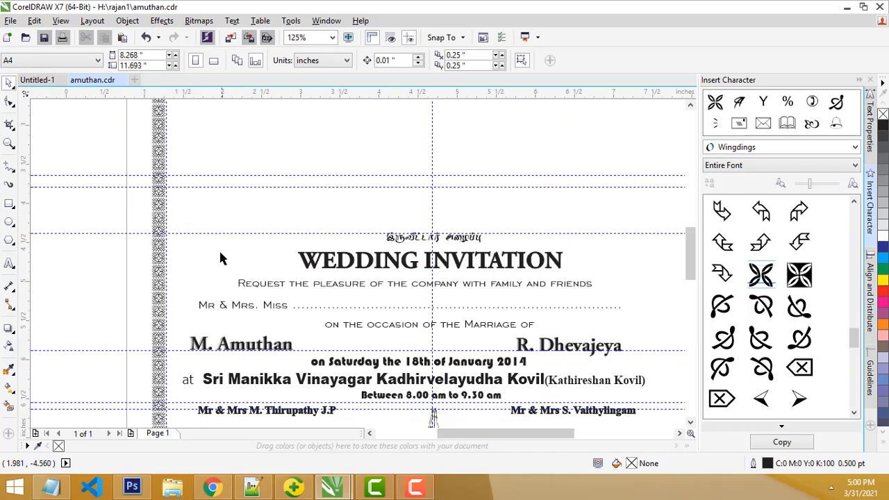
drag(252, 372, 643, 421)
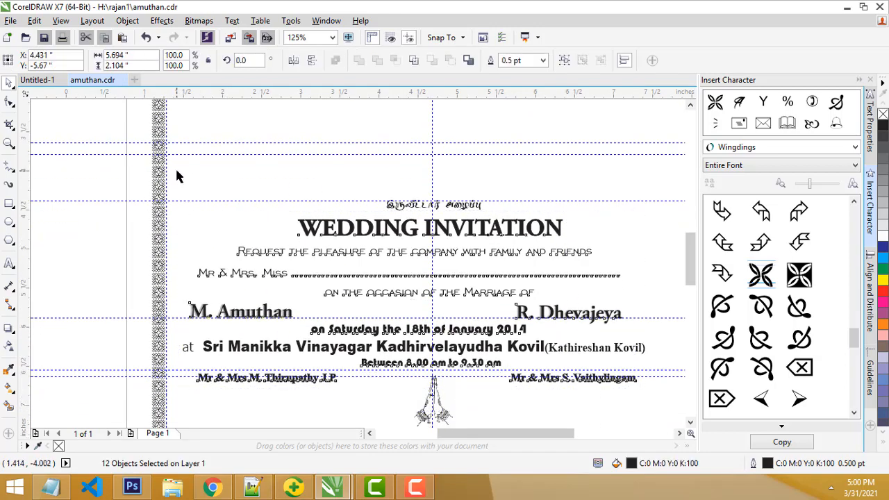
drag(177, 175, 642, 409)
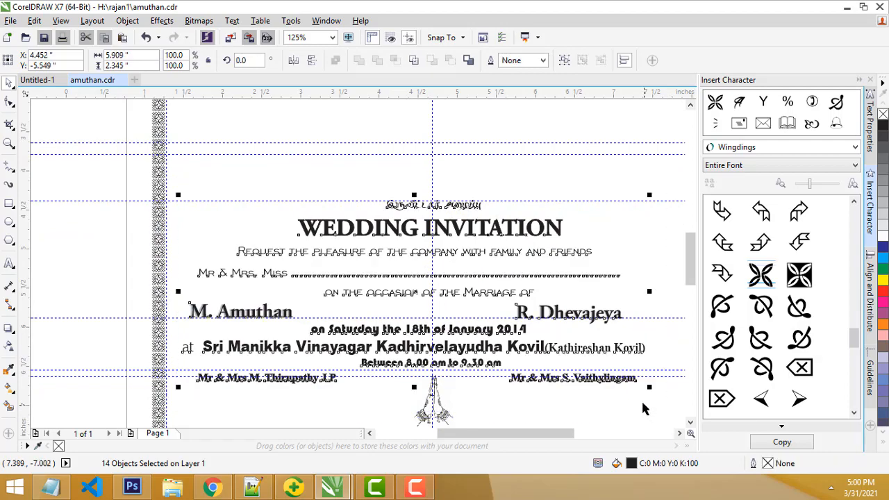
drag(92, 80, 438, 173)
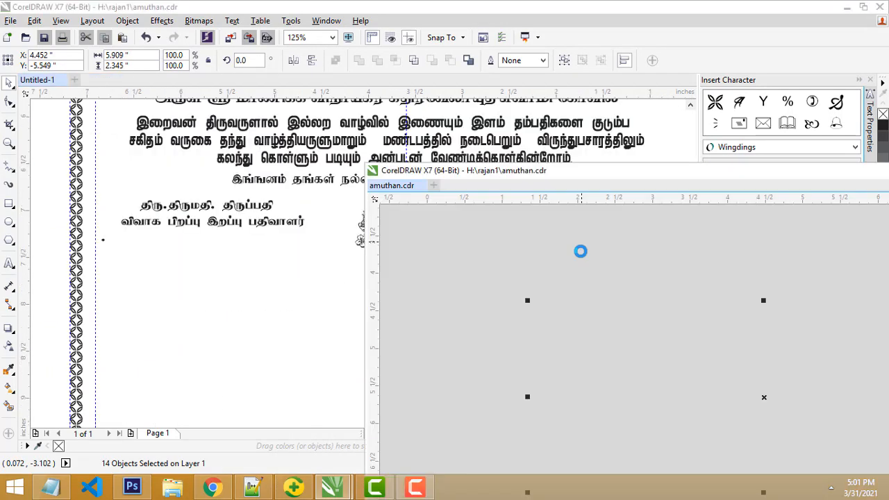
drag(718, 327, 320, 285)
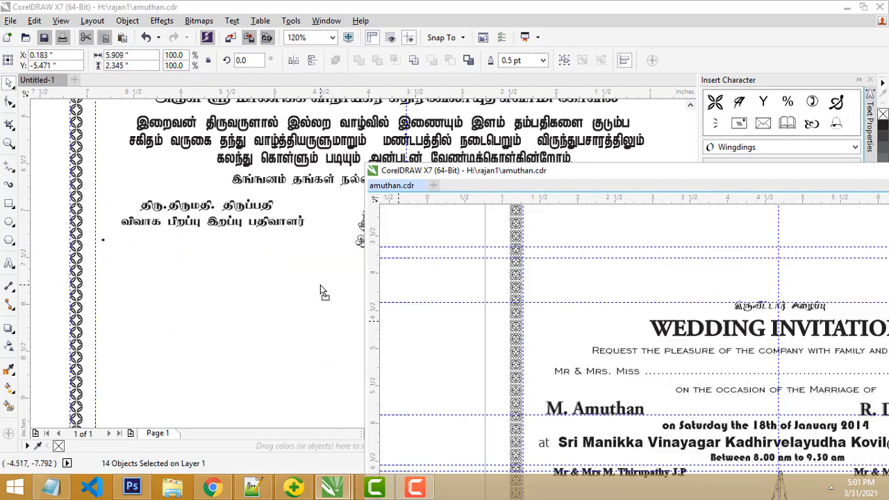
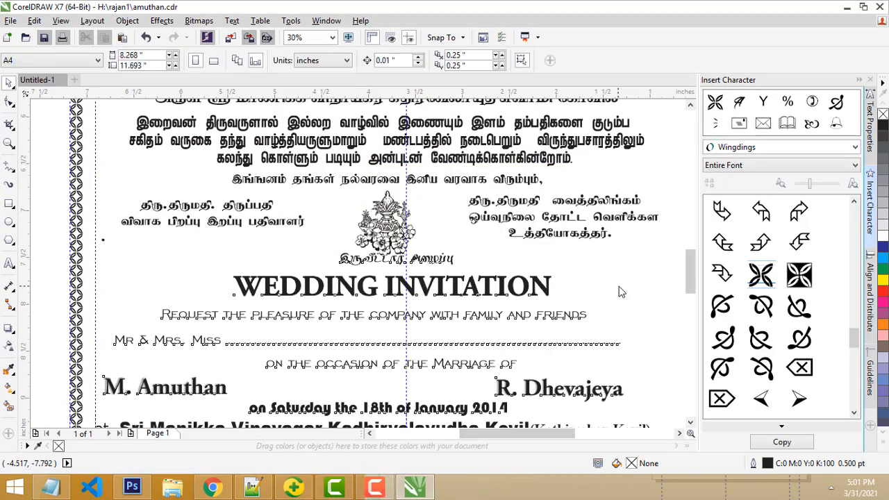
Step: Move the English text from the WEDDING INVITATION heading downward about 0.25 inch to the right within the border
scroll(612, 371, down, 2)
scroll(611, 375, up, 2)
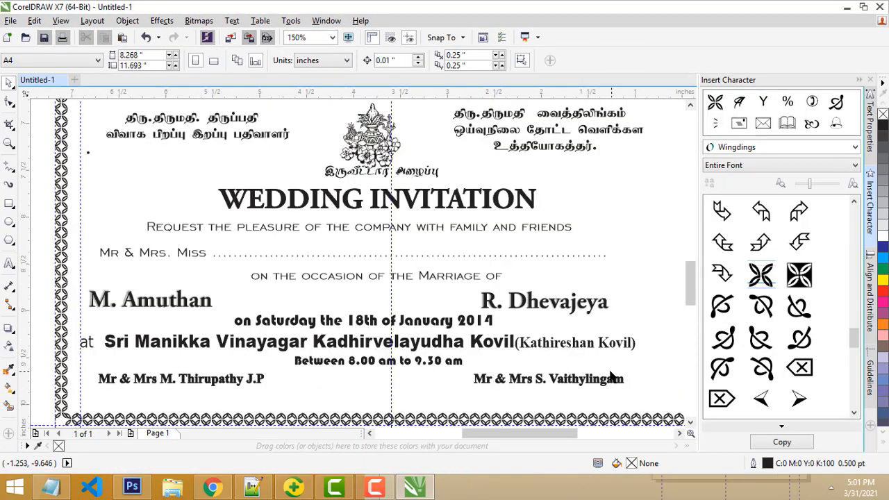
drag(649, 394, 79, 185)
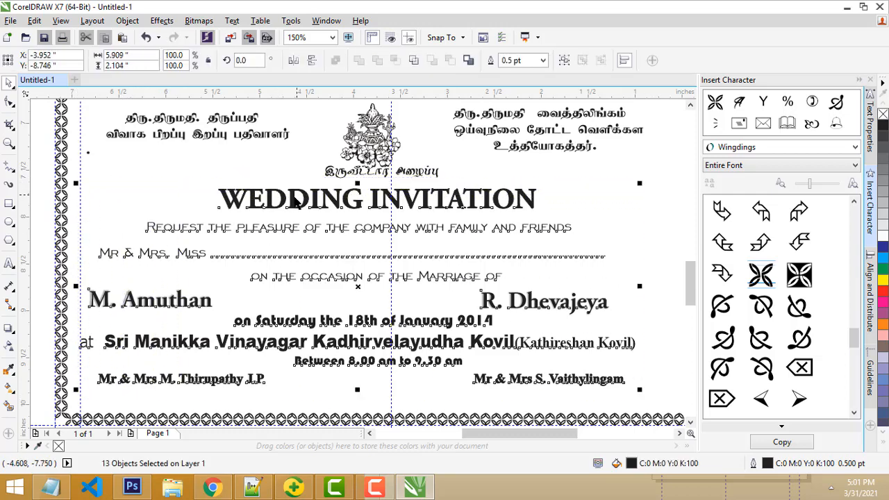
drag(295, 201, 317, 199)
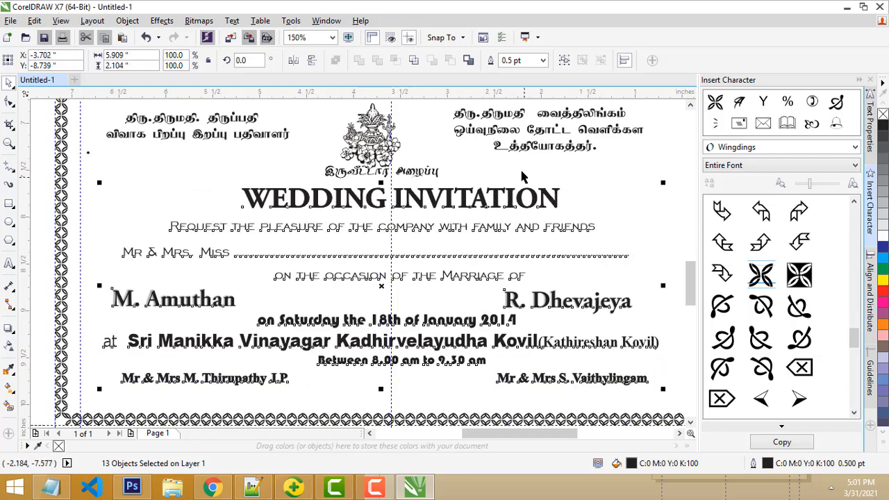
Step: Compare the font and size of the WEDDING INVITATION heading with those of the மணவிழா அழைப்பிதழ் heading
click(465, 213)
click(452, 207)
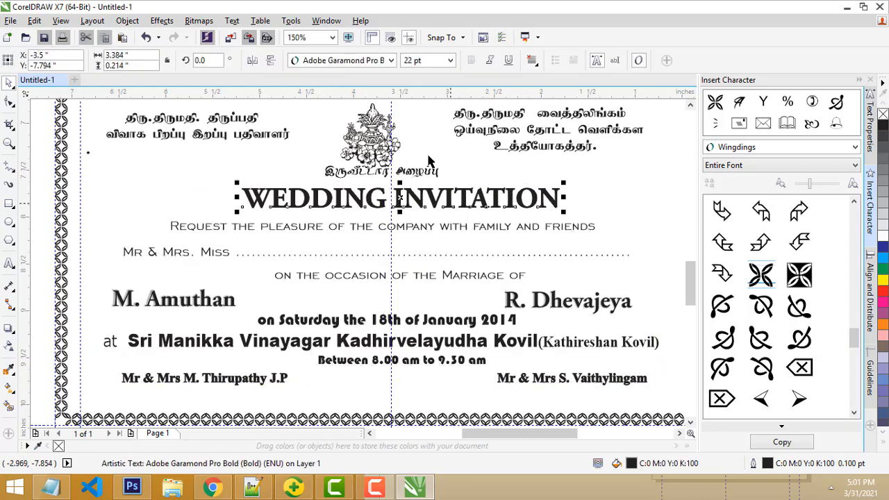
drag(690, 278, 686, 206)
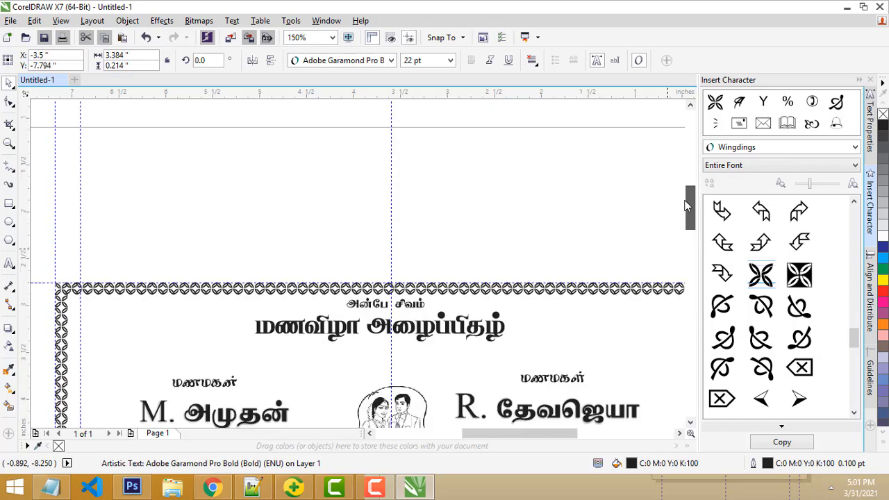
double_click(439, 330)
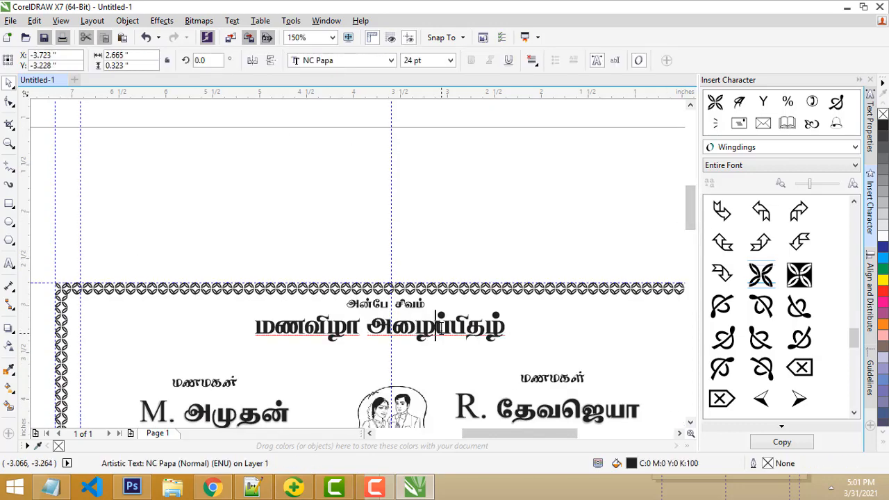
click(9, 84)
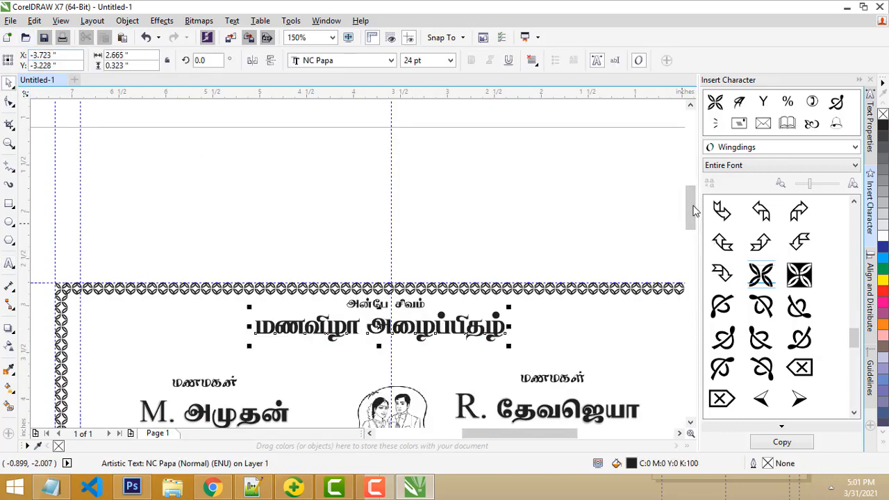
drag(695, 212, 687, 289)
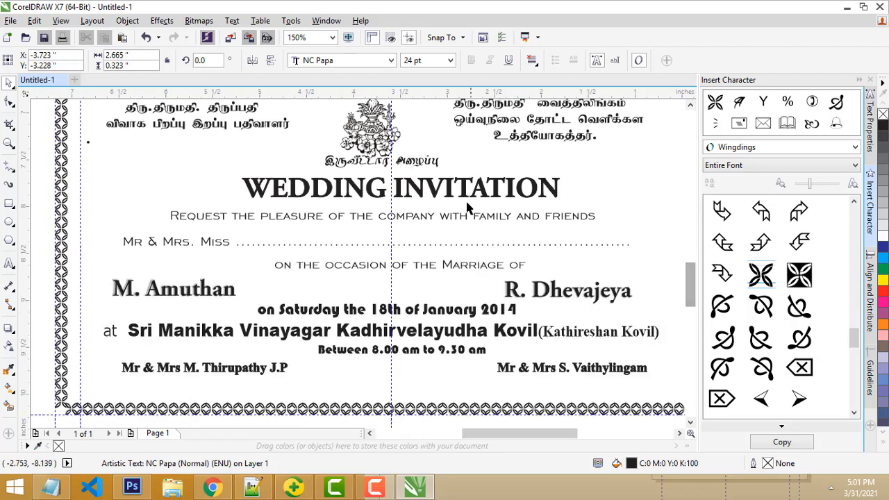
click(467, 198)
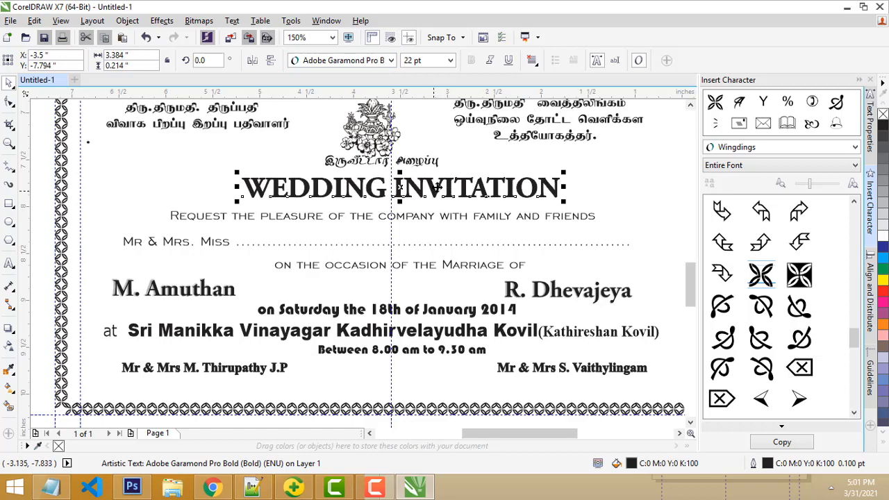
Step: Check the font of the request line, and examine the font variants offered for the WEDDING INVITATION heading
click(414, 217)
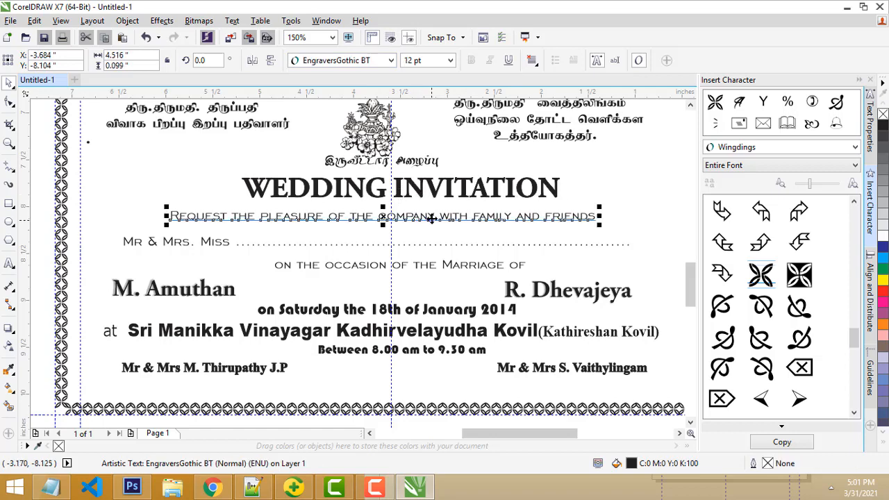
click(381, 200)
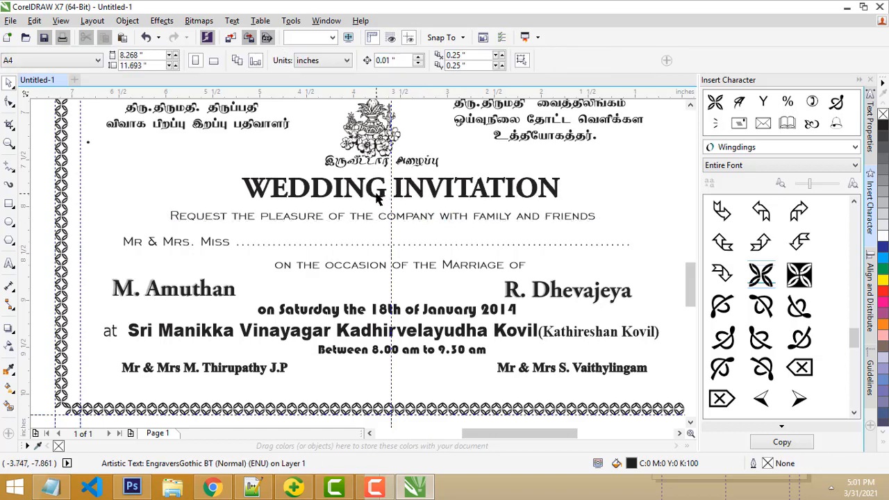
click(368, 200)
click(366, 60)
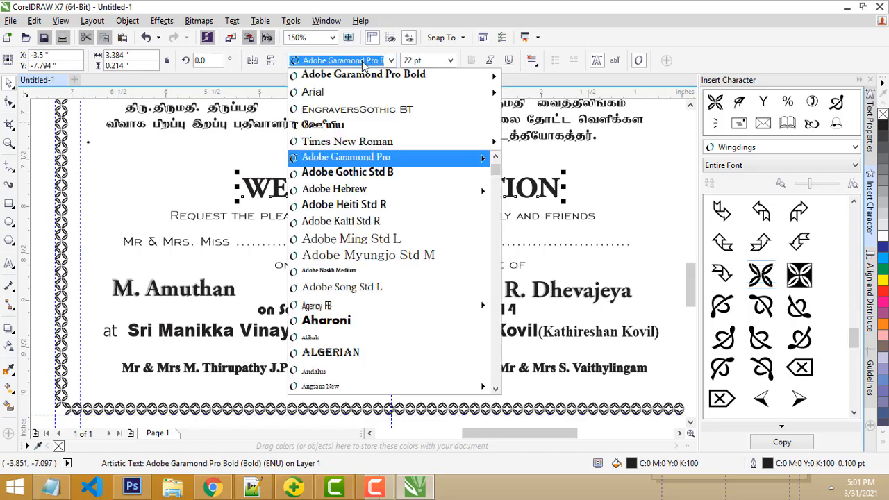
mouse_move(371, 79)
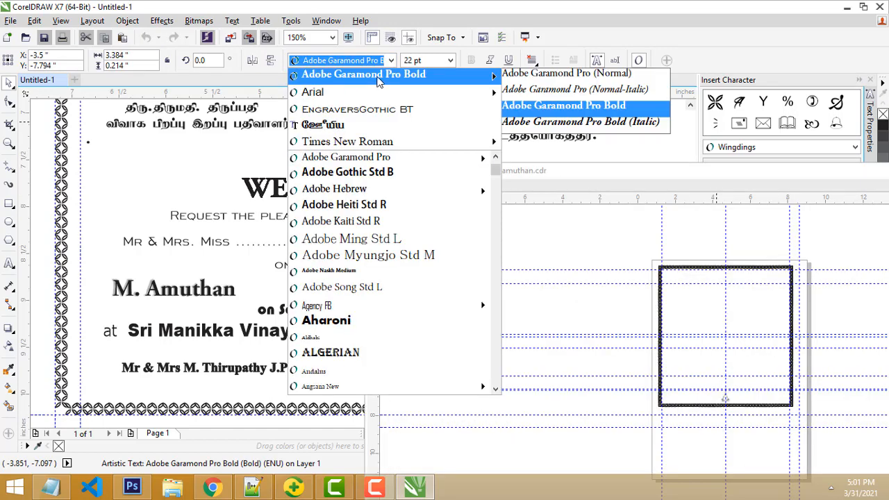
click(212, 221)
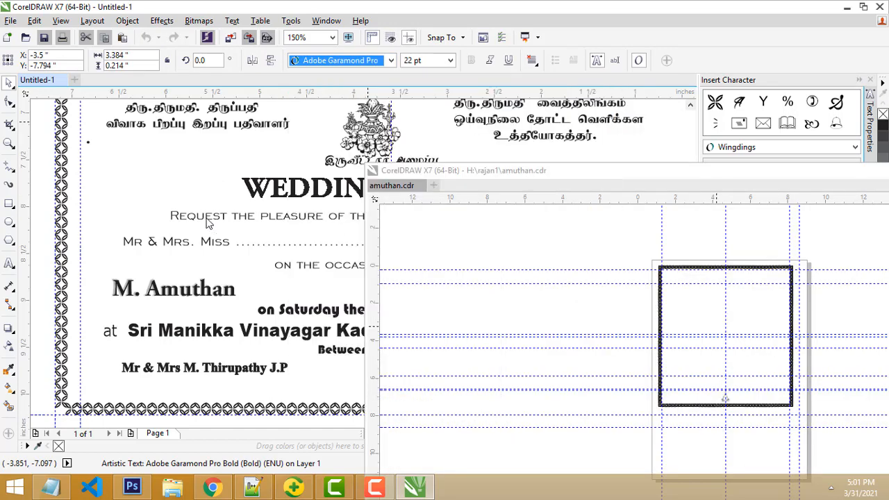
click(205, 217)
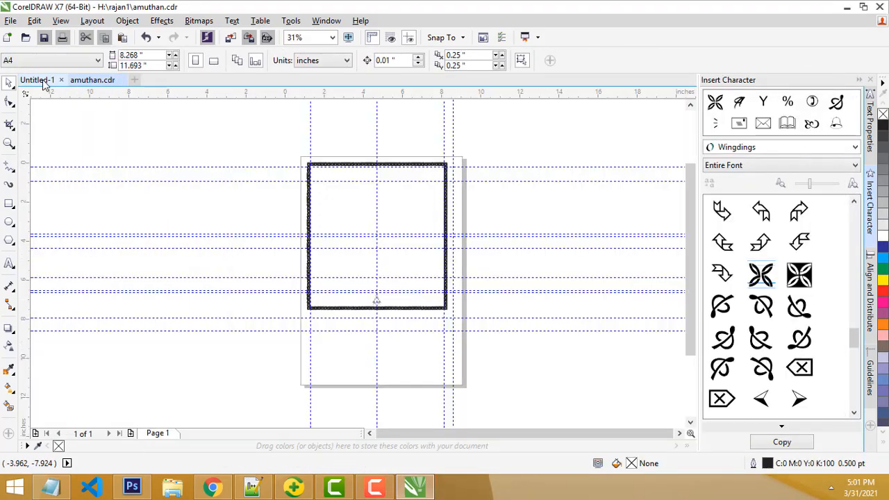
Step: Return to Untitled-1 and check the fonts of the request line, the Mr & Mrs. Miss line and the occasion line
click(41, 81)
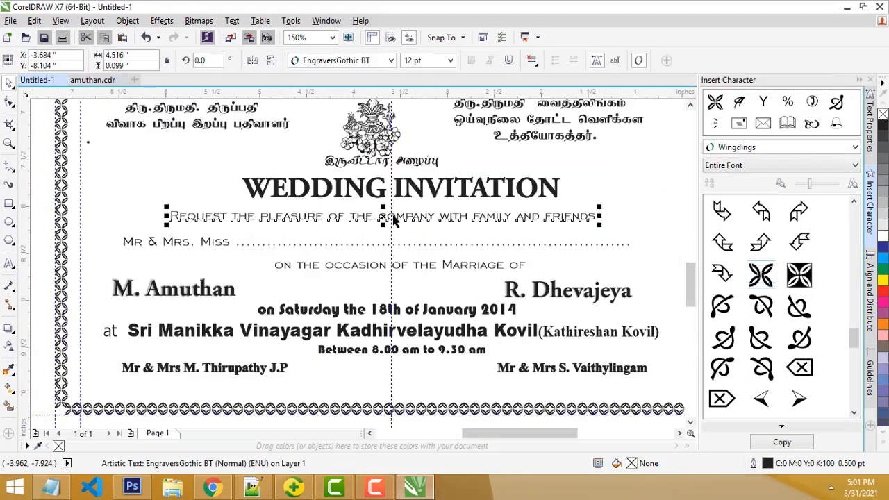
click(330, 64)
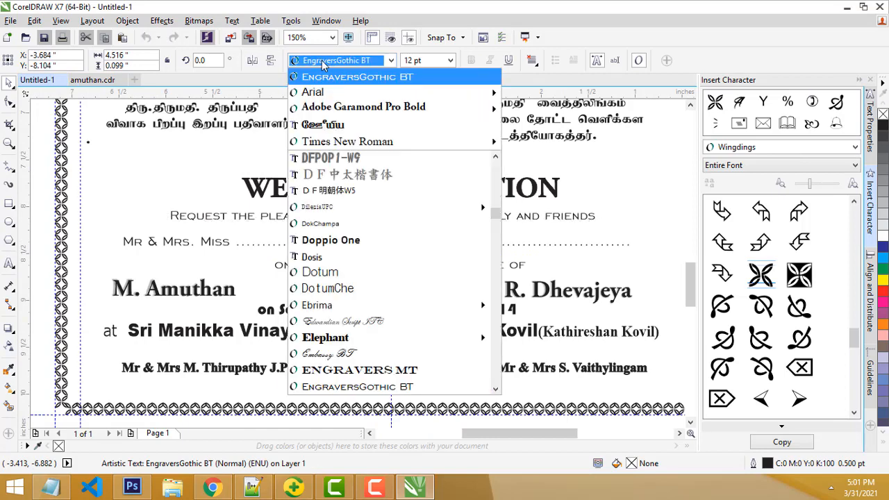
click(322, 61)
click(186, 244)
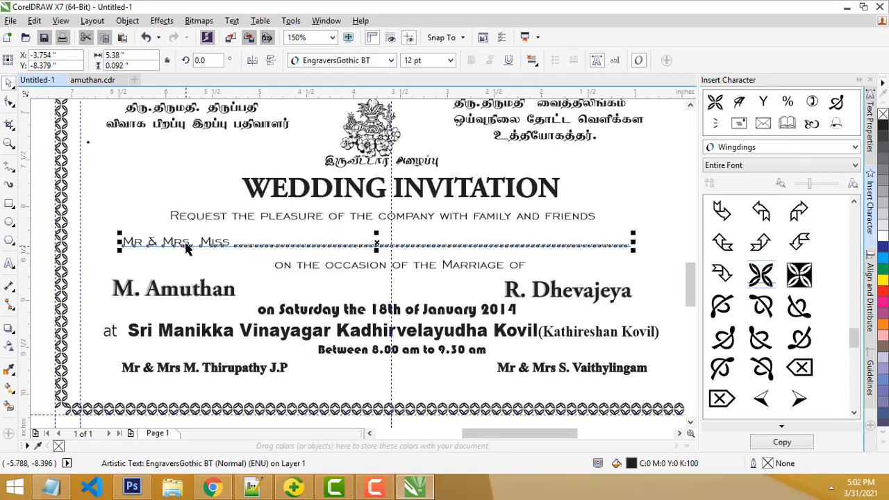
click(348, 63)
click(348, 63)
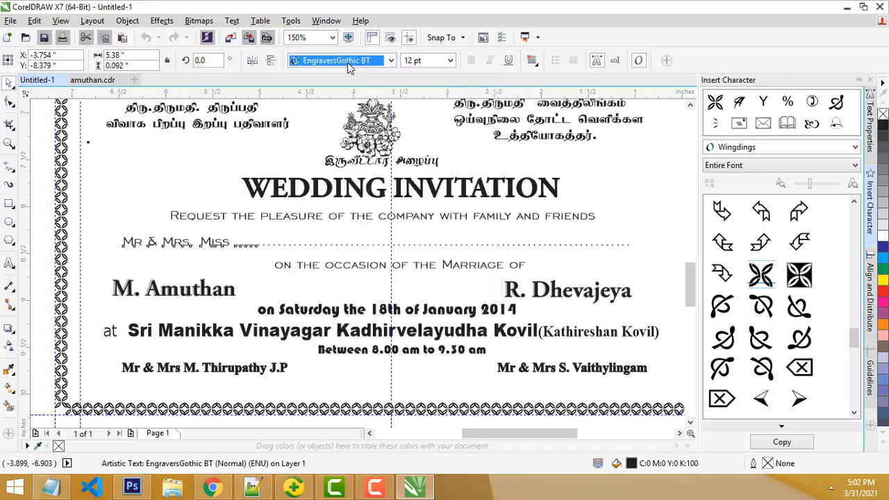
click(354, 269)
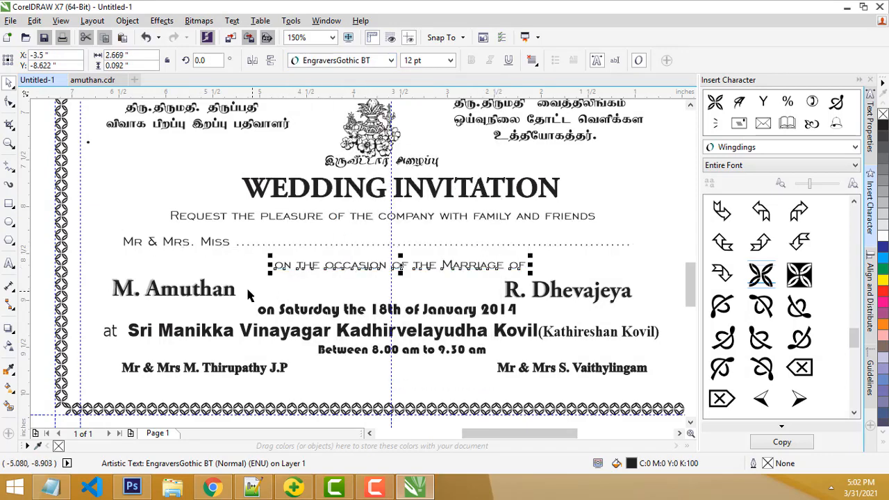
Step: Check the font and size of the English groom's and bride's names beneath the occasion line
click(216, 294)
double_click(215, 290)
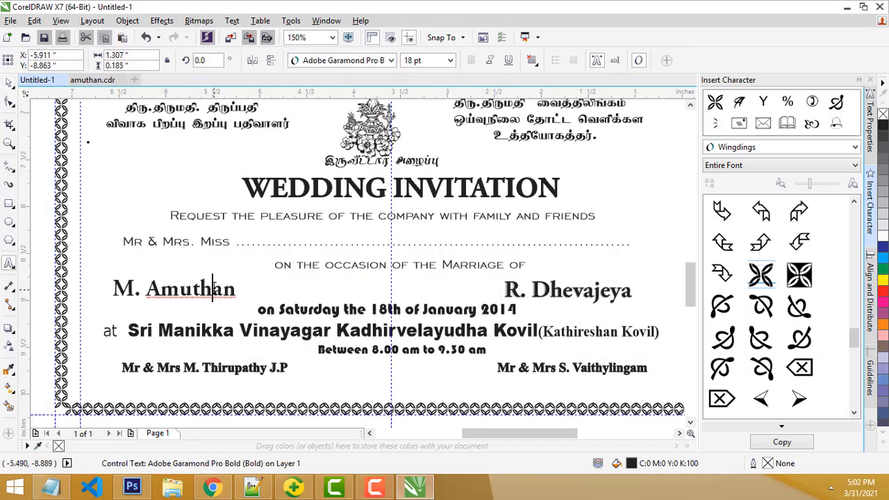
click(317, 180)
click(175, 289)
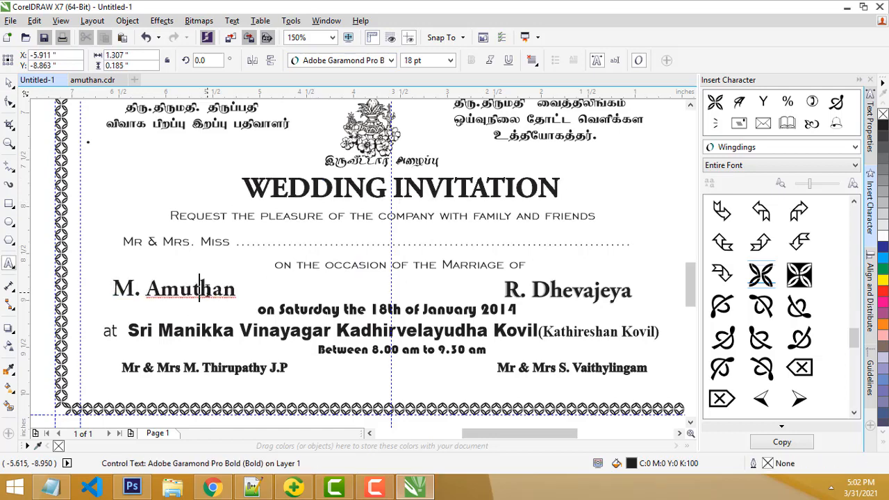
click(544, 290)
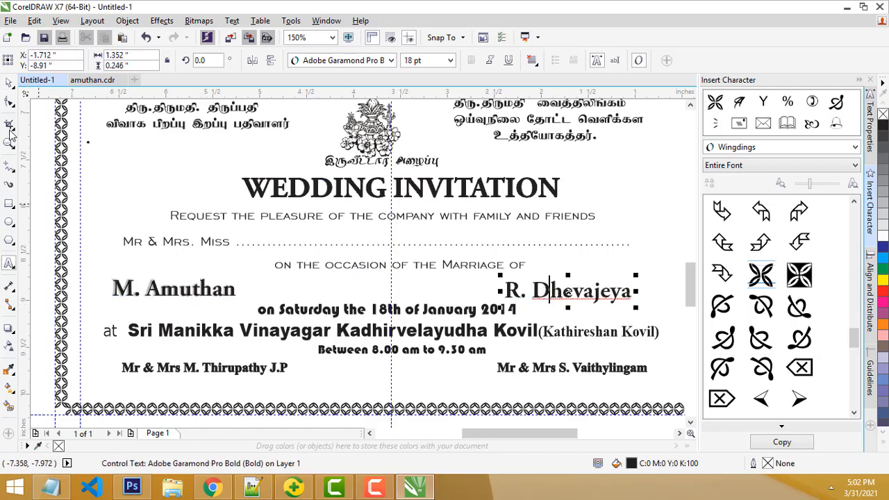
click(9, 82)
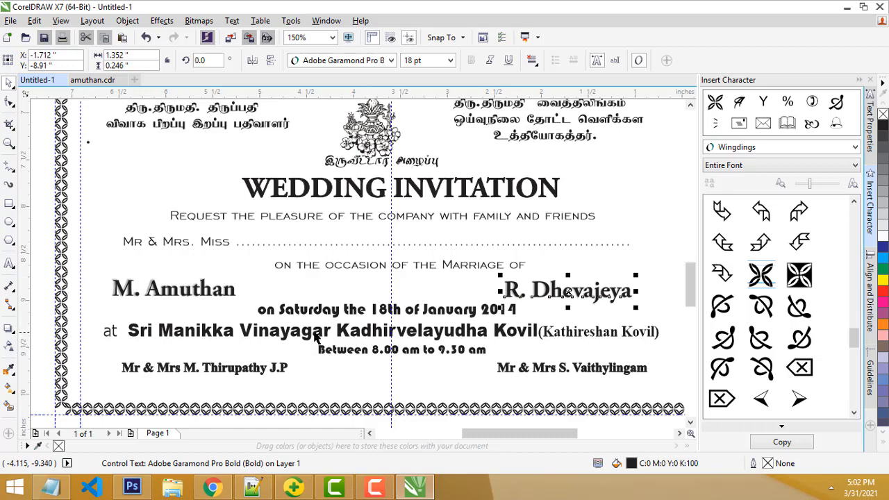
Step: Check the fonts and sizes of the English wedding date, temple venue and time lines
click(353, 314)
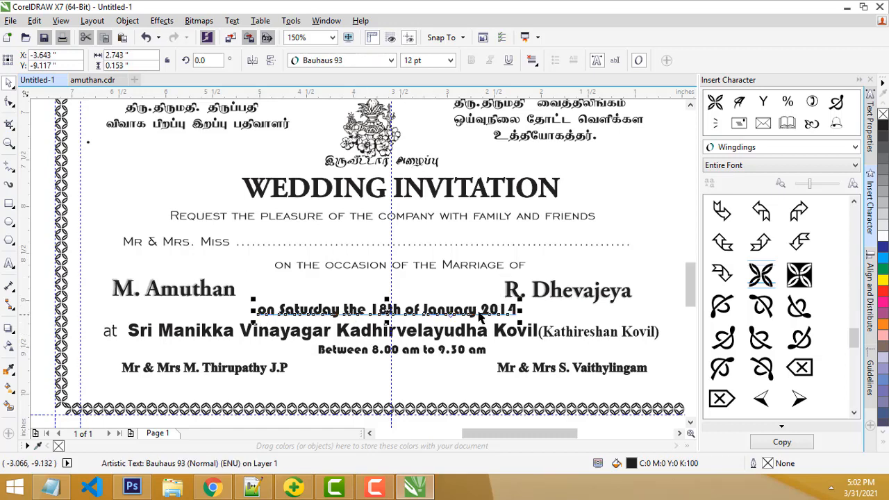
click(167, 334)
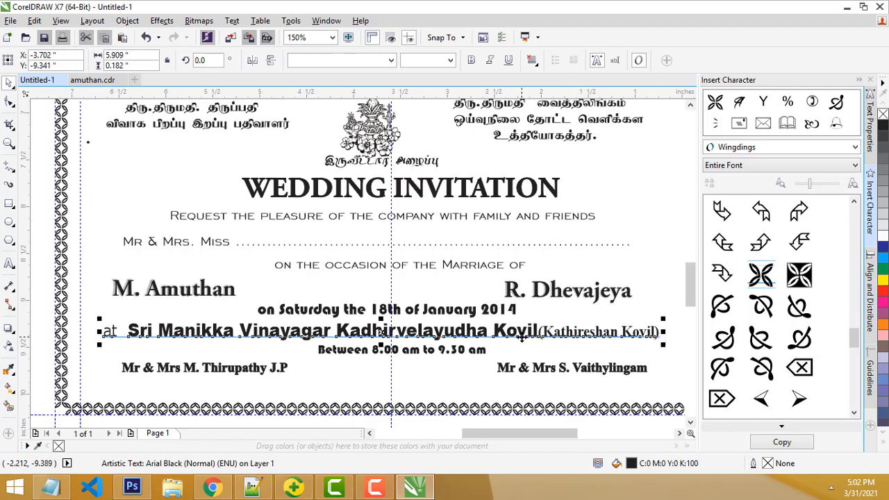
click(342, 351)
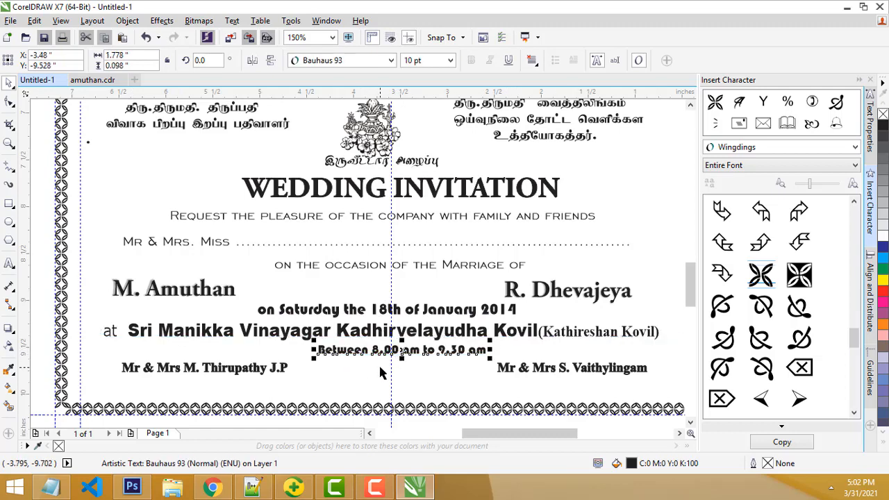
Step: Examine the fonts used in the separate parts of the temple venue line, including the bracketed Kathireshan Kovil
double_click(350, 332)
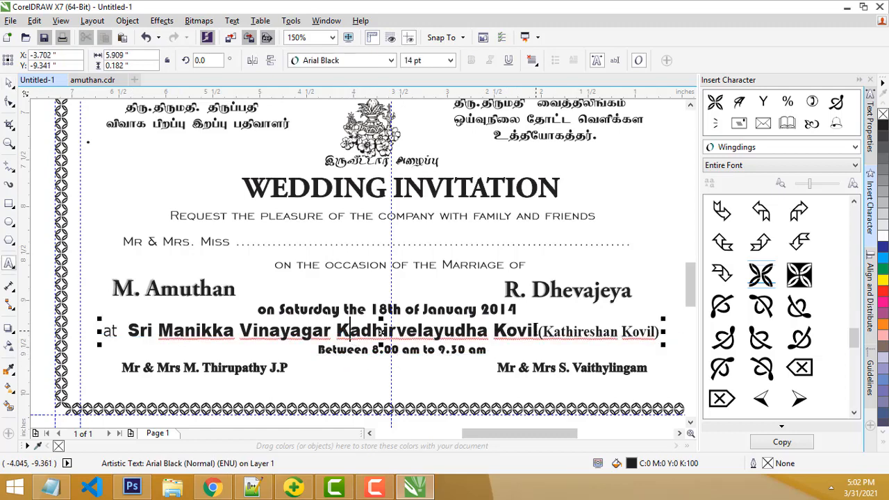
click(321, 310)
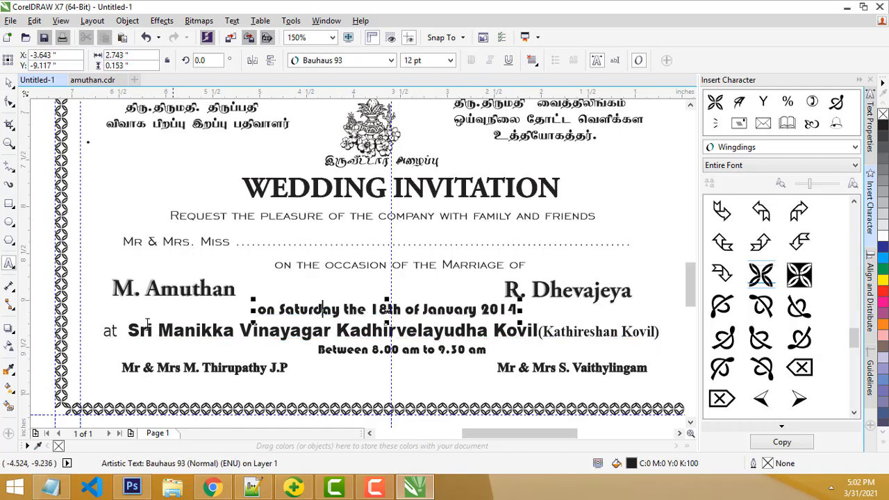
drag(129, 330, 662, 331)
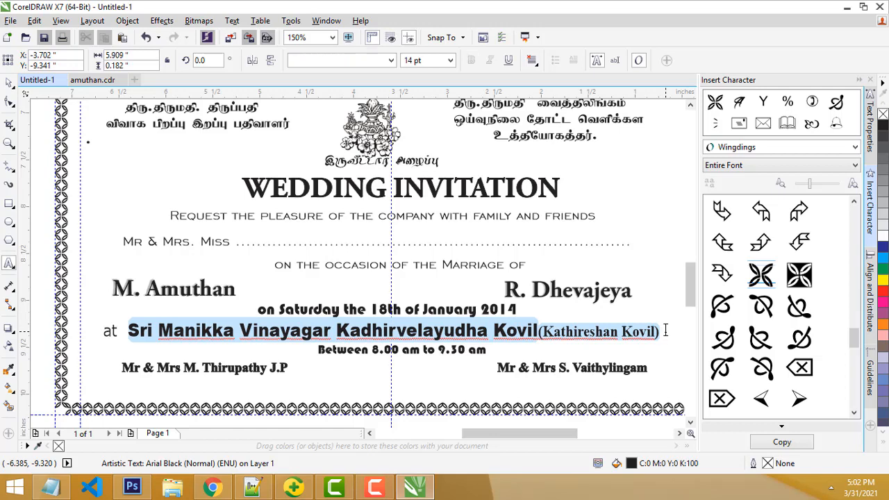
click(549, 331)
double_click(532, 332)
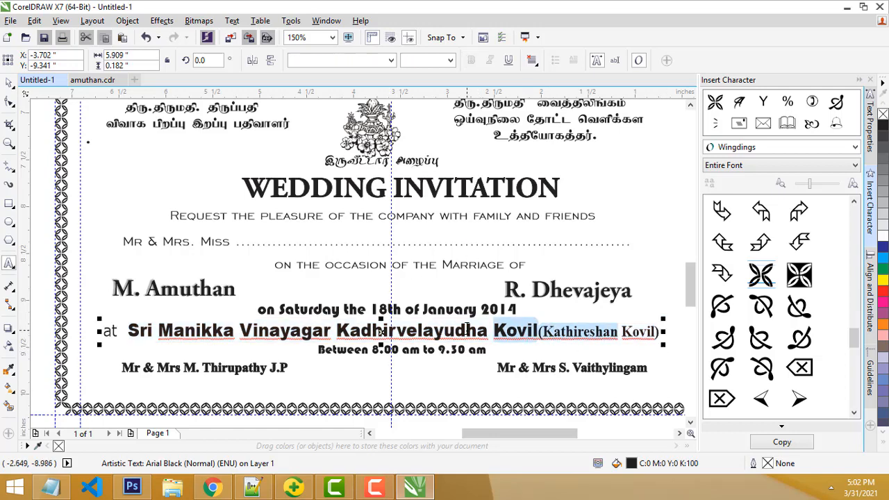
click(195, 331)
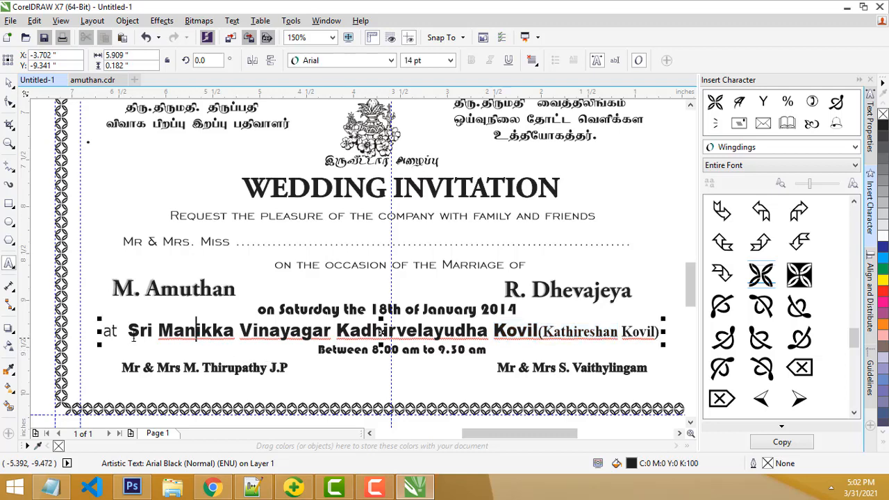
Step: Compare the font and size of the Between 8.00 am to 9.30 am line with those of the date line
click(330, 350)
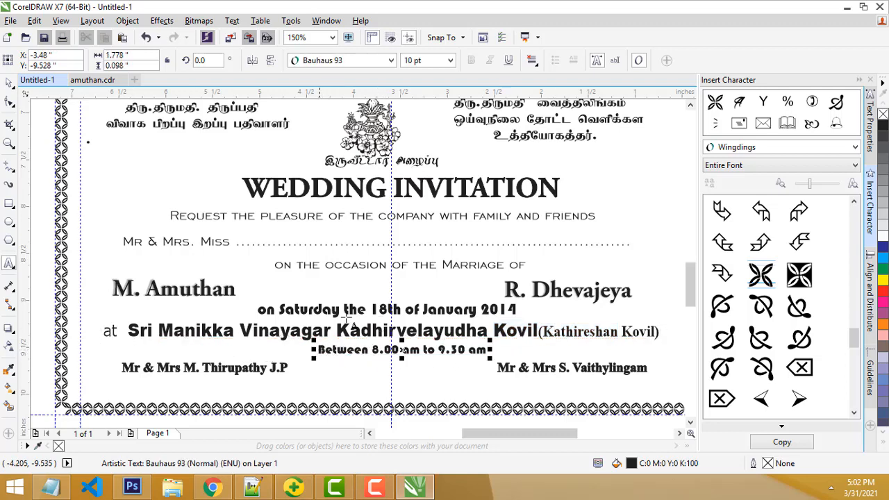
click(344, 350)
click(349, 355)
click(345, 314)
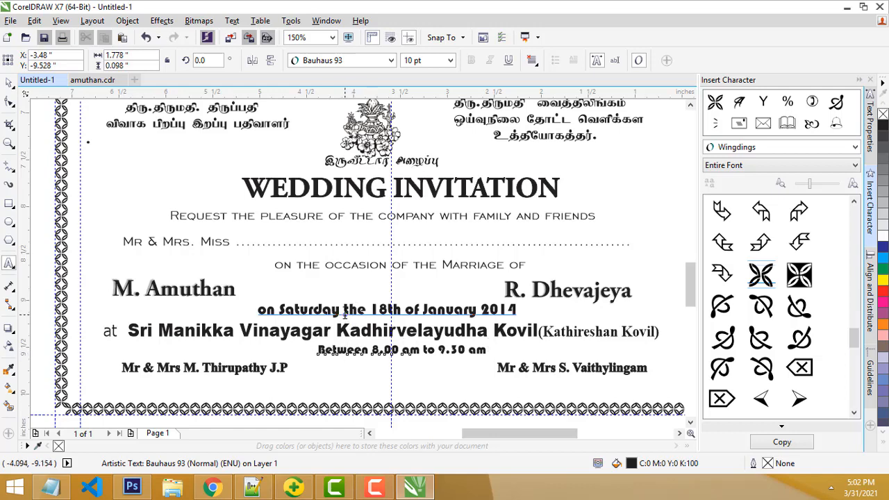
click(344, 353)
Step: Check the font and size of the two English parents' name lines at the foot of the invitation
click(240, 374)
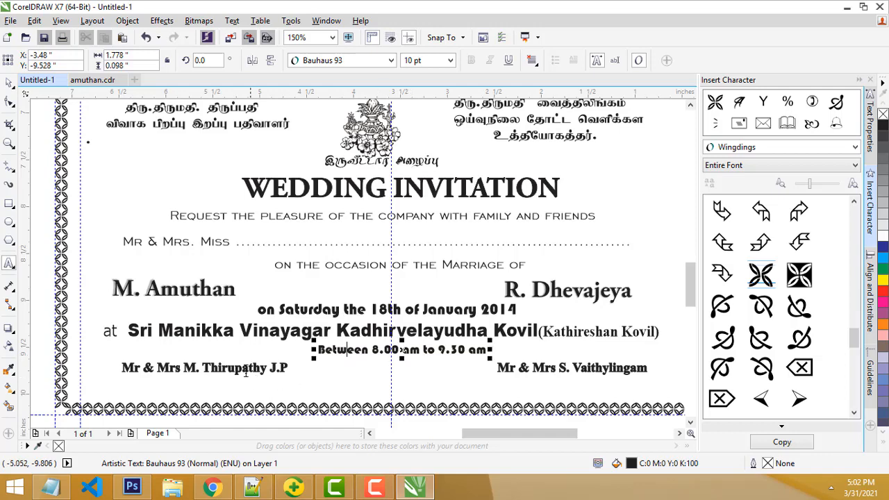
click(576, 368)
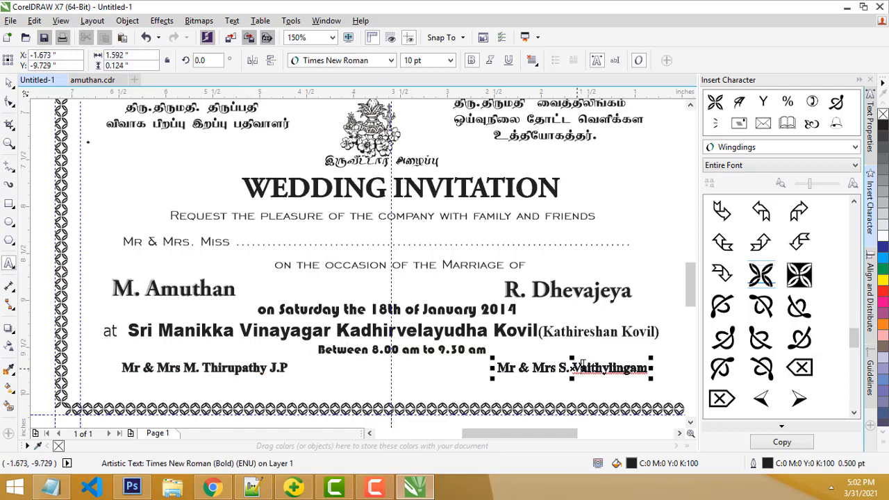
click(209, 368)
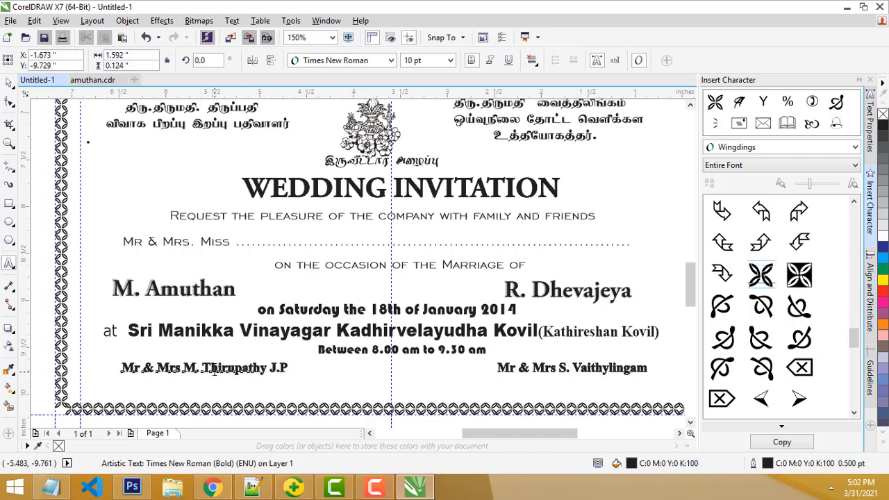
click(591, 370)
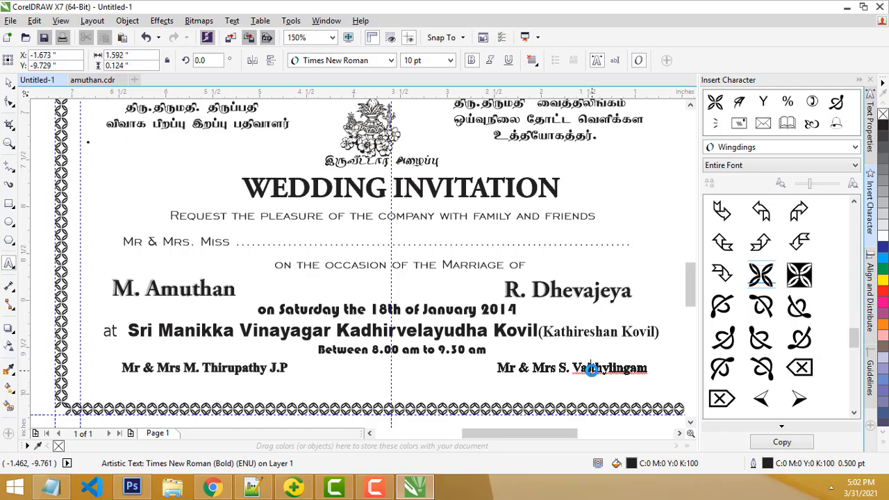
click(228, 369)
click(580, 370)
key(ctrl+z)
click(236, 366)
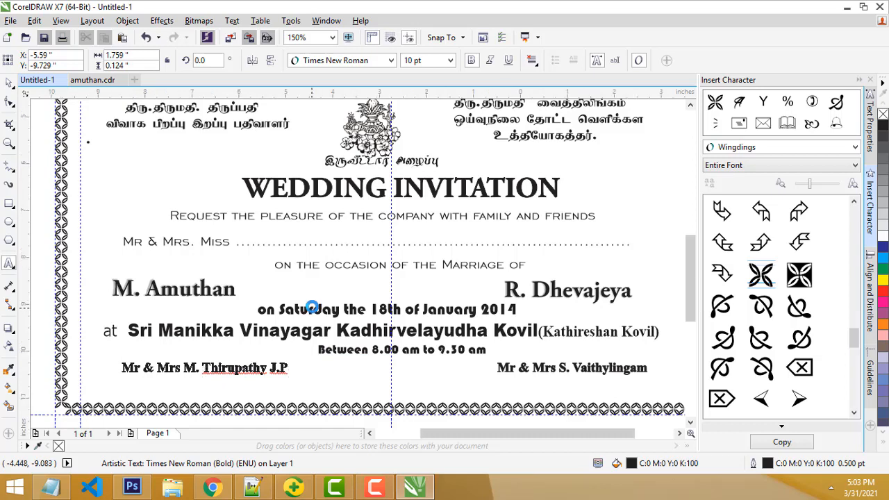
Step: Review the whole invitation layout and show it in a full-screen preview
scroll(312, 308, down, 2)
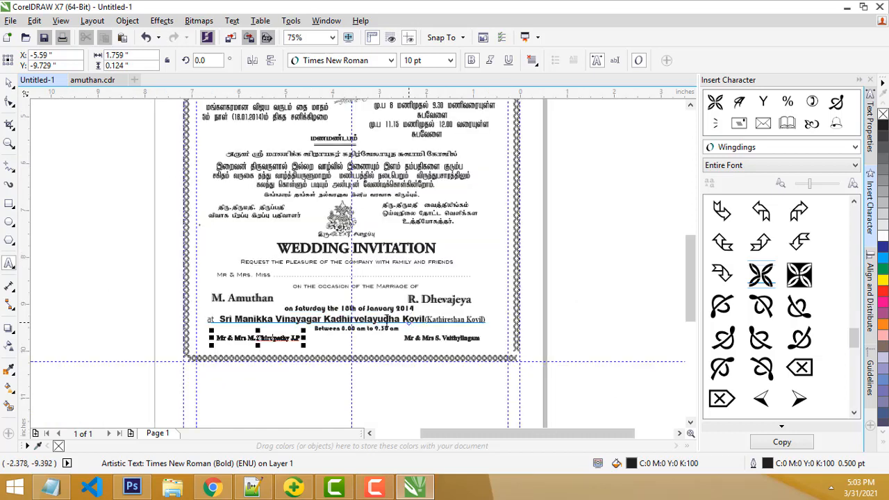
click(10, 84)
scroll(295, 214, up, 1)
scroll(556, 263, down, 1)
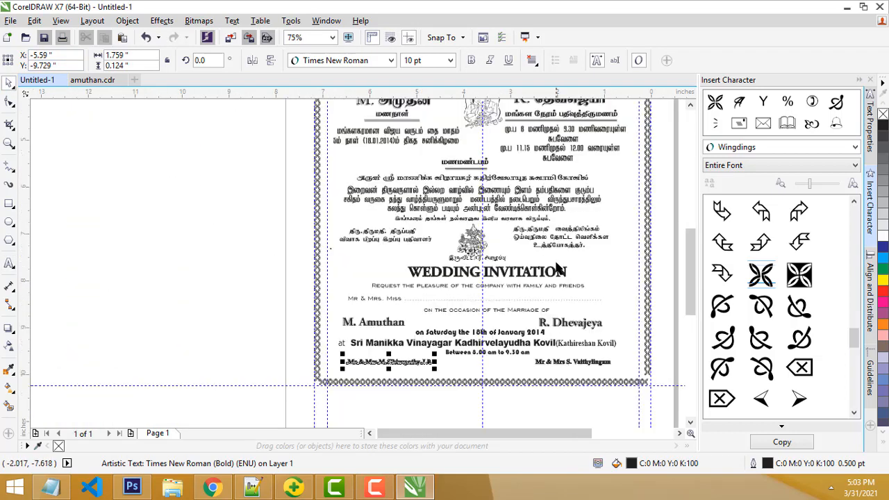
drag(692, 285, 694, 278)
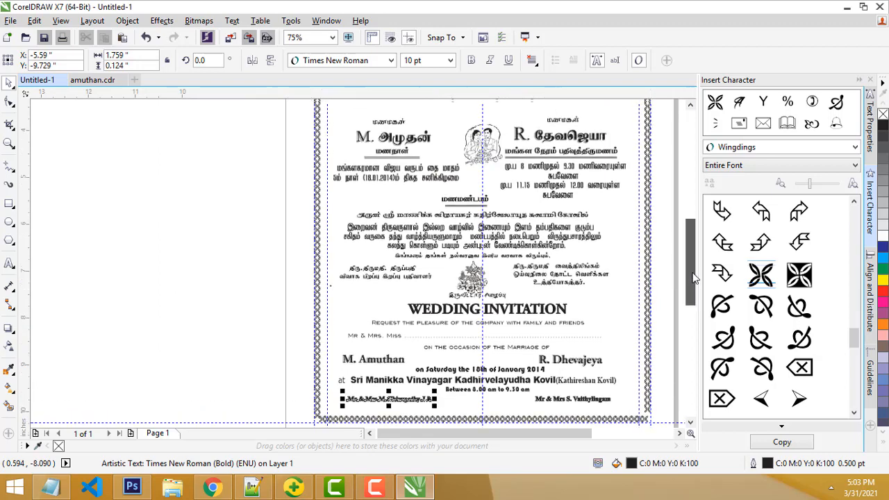
scroll(695, 278, up, 1)
scroll(695, 278, up, 2)
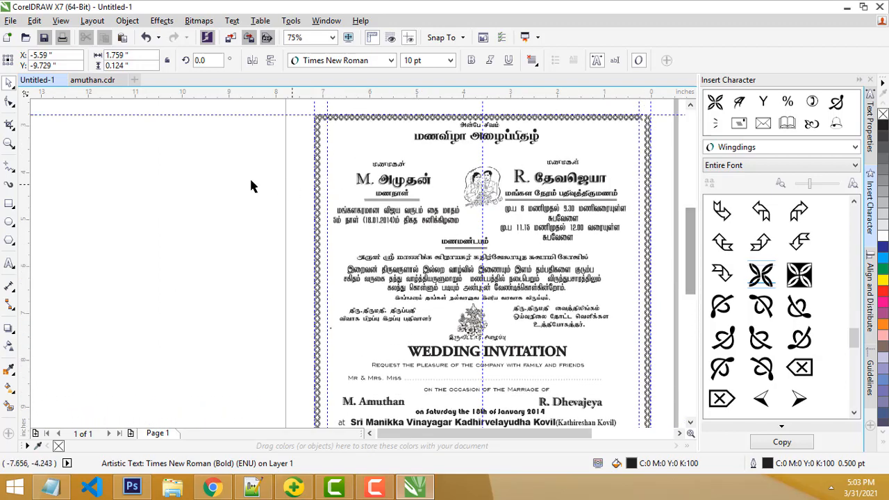
right_click(297, 155)
click(327, 164)
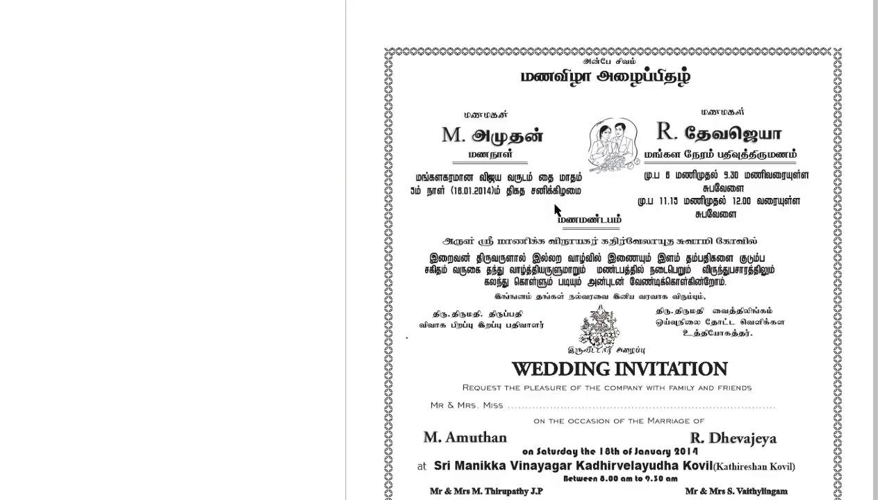